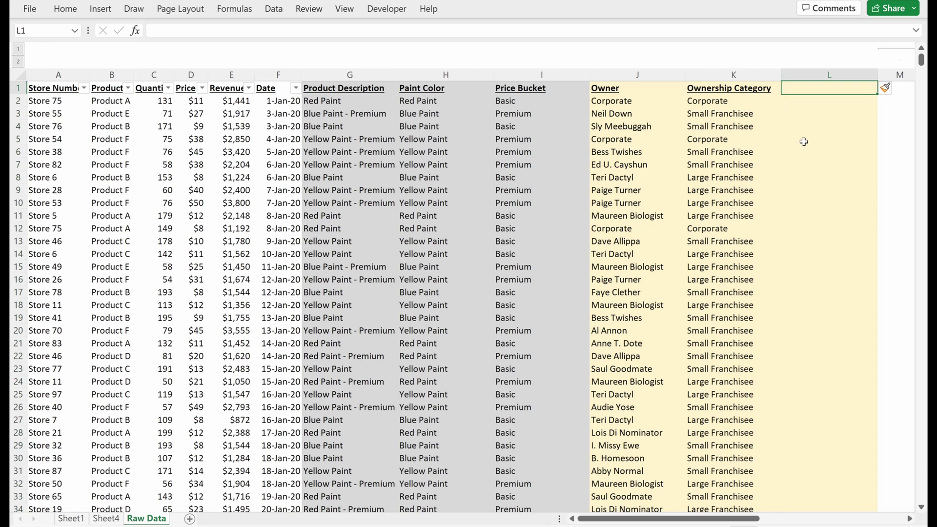
Add a YTD heading in L1 and the formula =IF(MONTH(F2)<9,"YTD","") in L2
{"action": "type", "text": "YTD"}
{"action": "key", "text": "Return"}
{"action": "type", "text": "="}
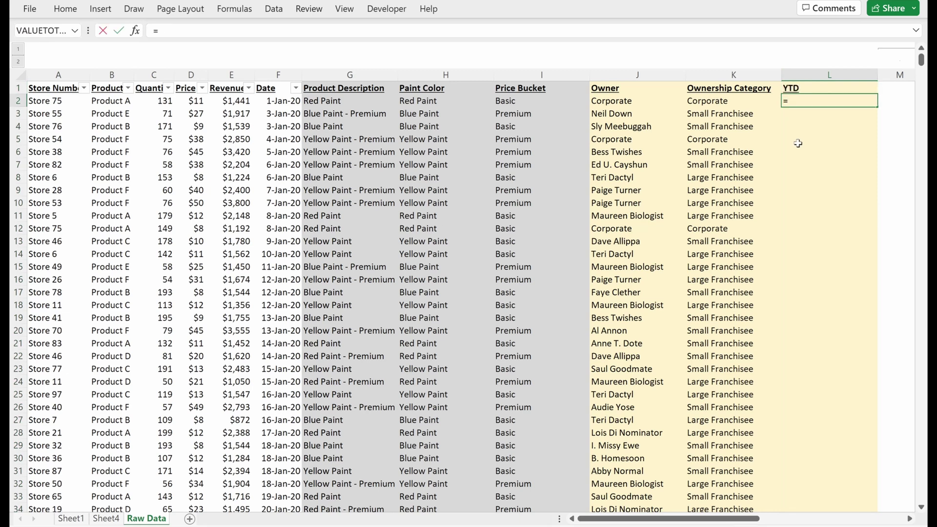
{"action": "type", "text": "if"}
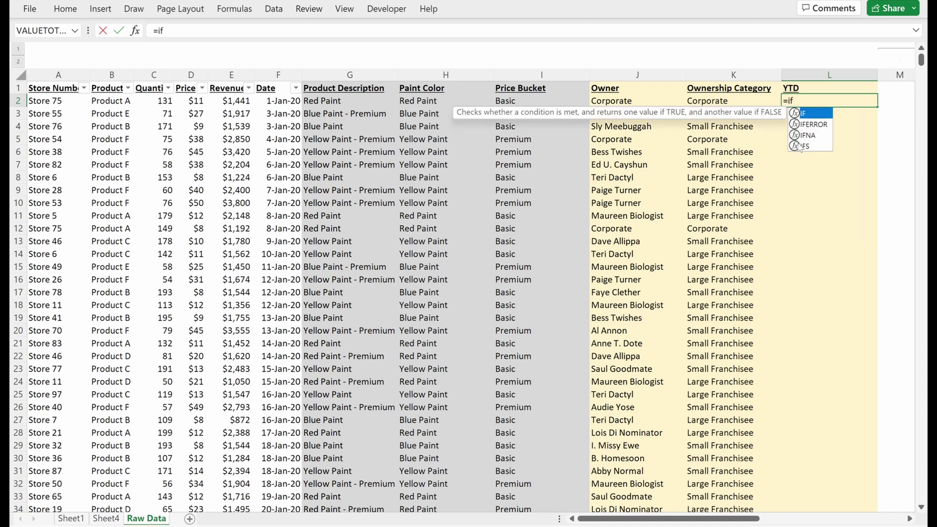
{"action": "key", "text": "Tab"}
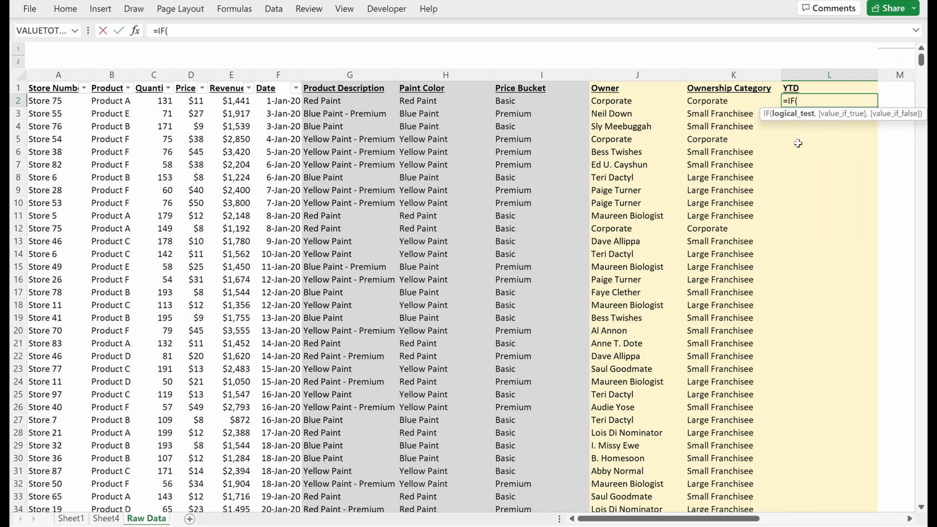
{"action": "type", "text": "month"}
{"action": "key", "text": "Tab"}
{"action": "key", "text": "Left"}
{"action": "key", "text": "Left"}
{"action": "key", "text": "Left"}
{"action": "key", "text": "Left"}
{"action": "key", "text": "Left"}
{"action": "key", "text": "Left"}
{"action": "key", "text": "Left"}
{"action": "key", "text": "Left"}
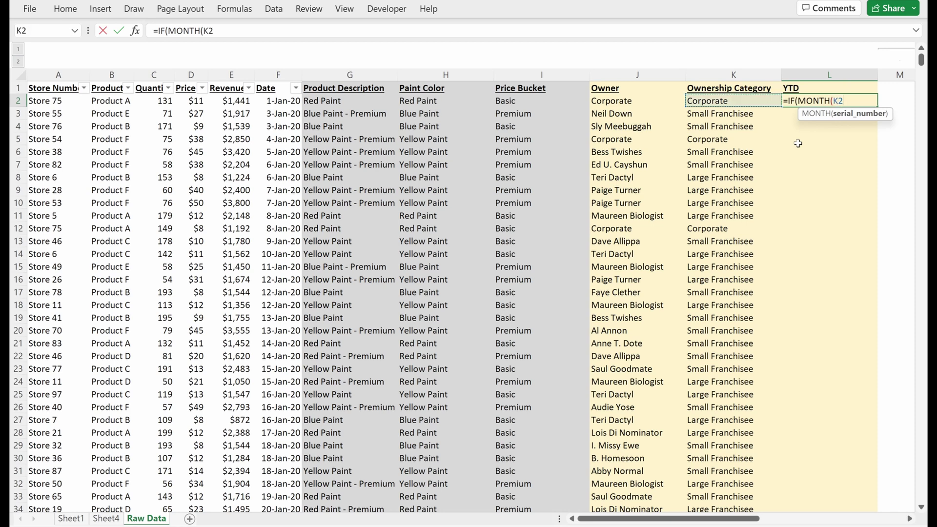
{"action": "key", "text": "Right"}
{"action": "key", "text": "Right"}
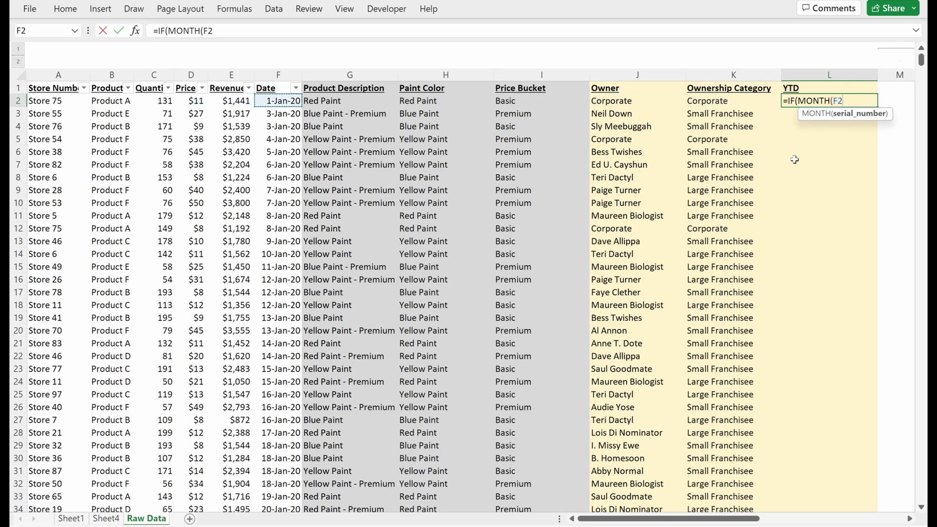
{"action": "type", "text": ")<9,"}
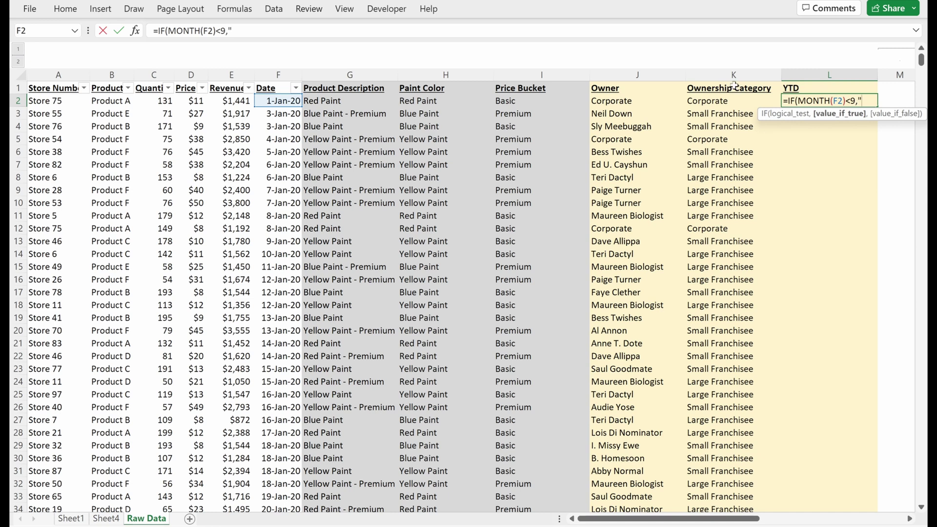
{"action": "type", "text": "\"YTD"}
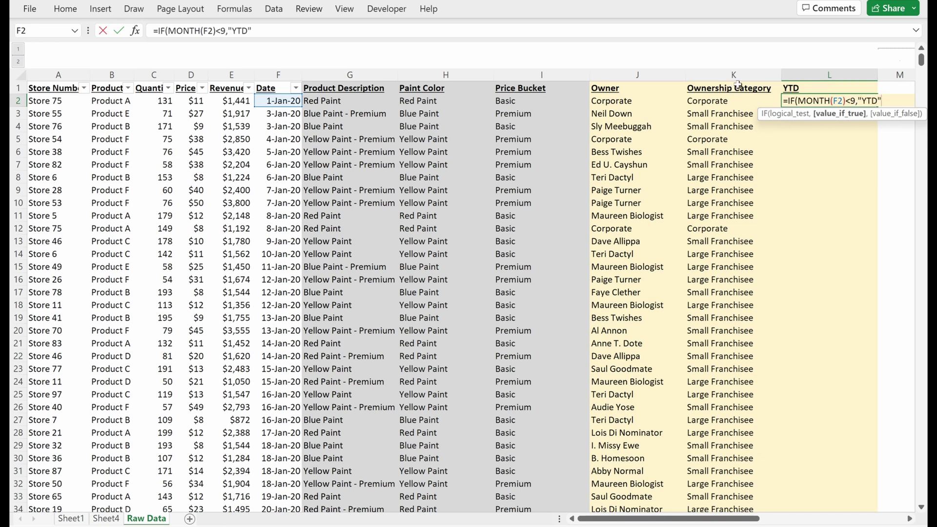
{"action": "type", "text": "\","}
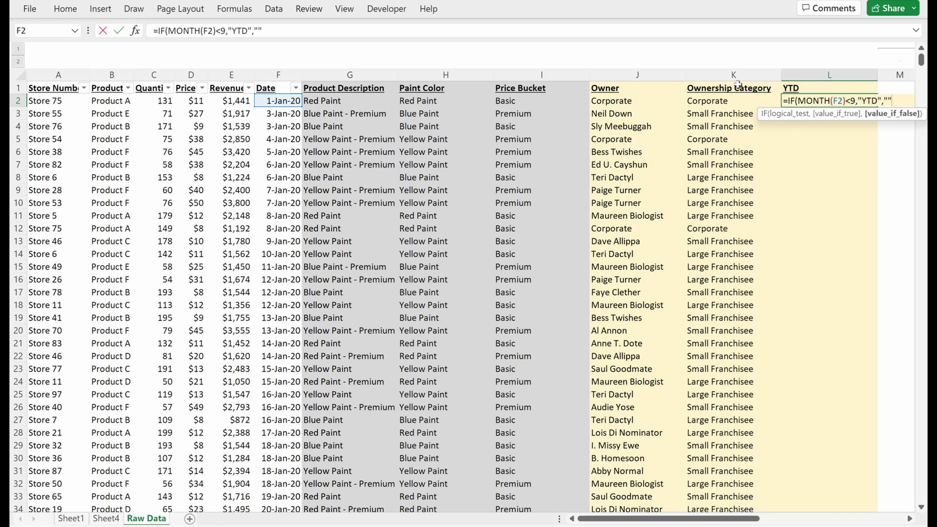
{"action": "type", "text": "\"\""}
{"action": "key", "text": "Return"}
{"action": "key", "text": "Return"}
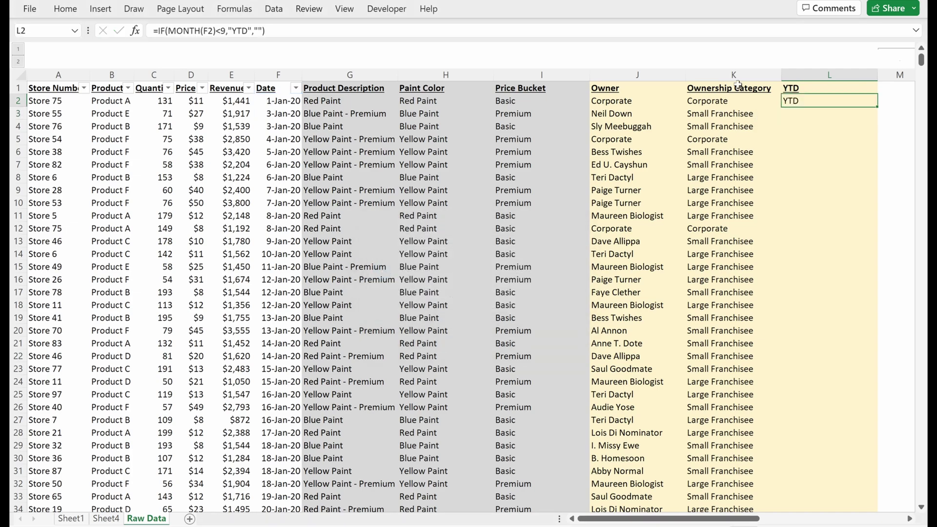
Scroll down to confirm the YTD flags run through the last August row, 289
{"action": "key", "text": "Page_Down"}
{"action": "key", "text": "Page_Down"}
{"action": "key", "text": "Page_Down"}
{"action": "key", "text": "Page_Down"}
{"action": "key", "text": "Page_Down"}
{"action": "key", "text": "Page_Down"}
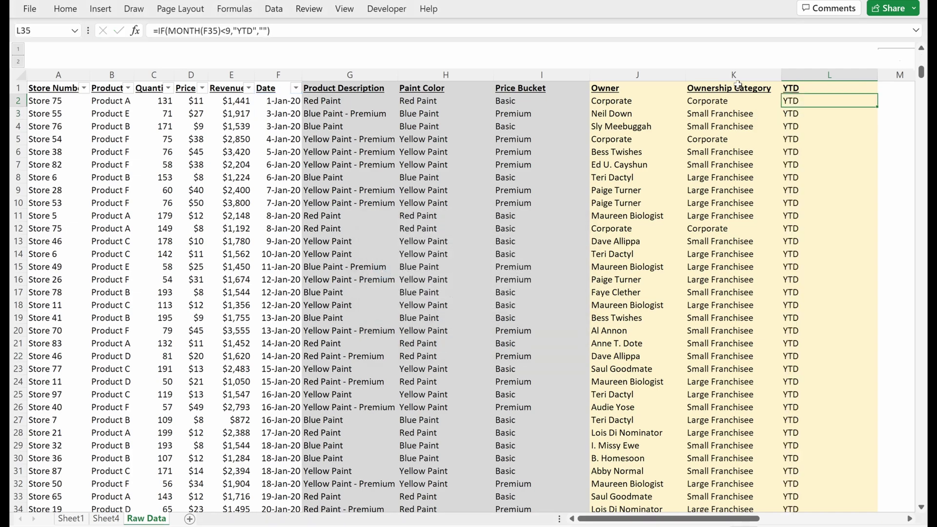
{"action": "key", "text": "Page_Down"}
{"action": "key", "text": "Page_Down"}
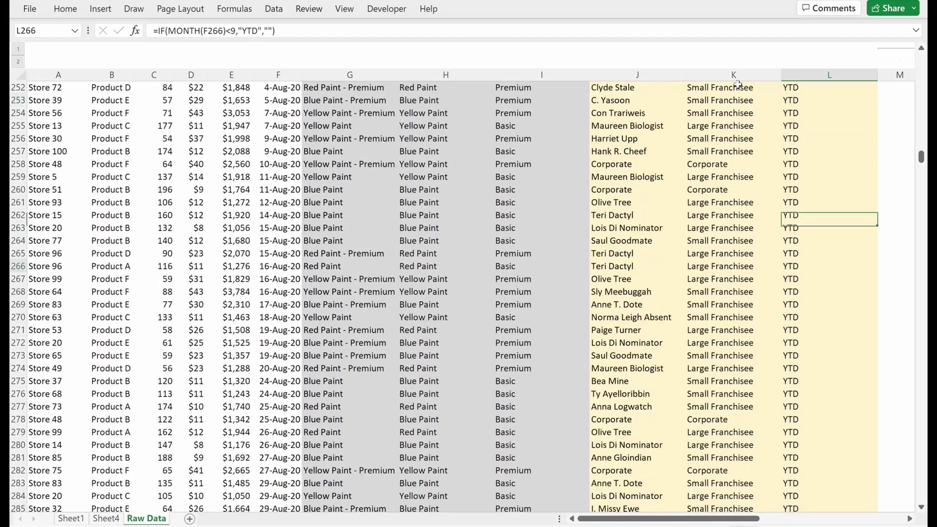
{"action": "key", "text": "Down"}
{"action": "key", "text": "ctrl+Down"}
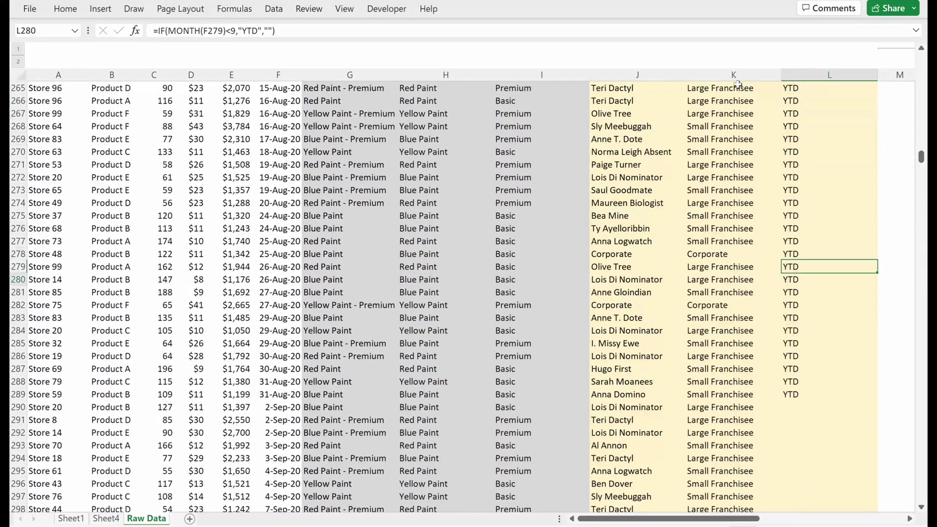
{"action": "key", "text": "shift+space"}
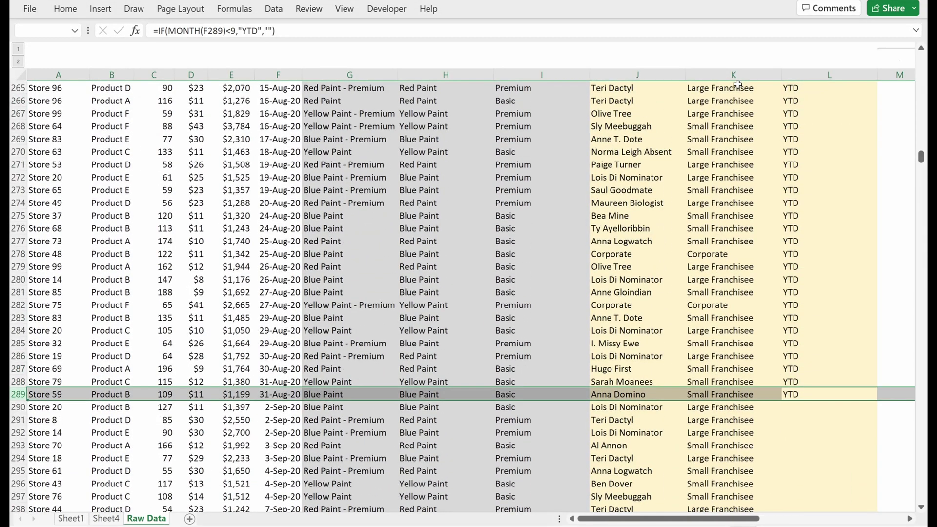
{"action": "key", "text": "shift+BackSpace"}
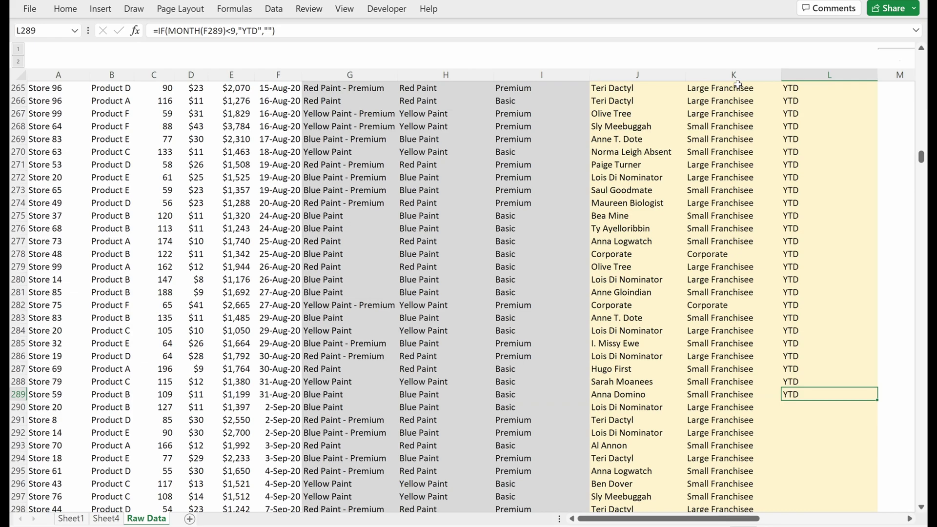
Check the rows around the 2021 year change are unflagged and review the whole YTD column
{"action": "key", "text": "Page_Down"}
{"action": "key", "text": "Page_Down"}
{"action": "key", "text": "Page_Down"}
{"action": "key", "text": "Page_Down"}
{"action": "key", "text": "Page_Down"}
{"action": "key", "text": "Page_Down"}
{"action": "key", "text": "Page_Up"}
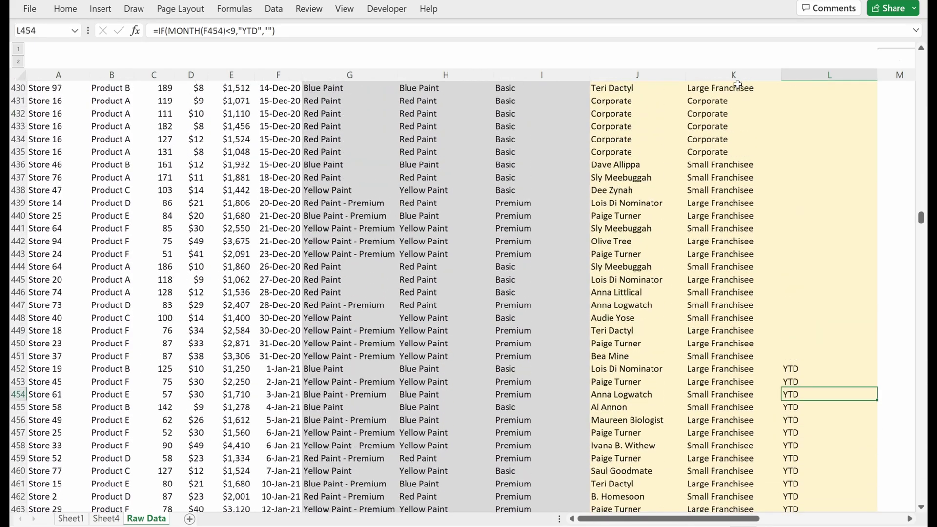
{"action": "key", "text": "Up"}
{"action": "key", "text": "Up"}
{"action": "key", "text": "shift+space"}
{"action": "key", "text": "shift+Up"}
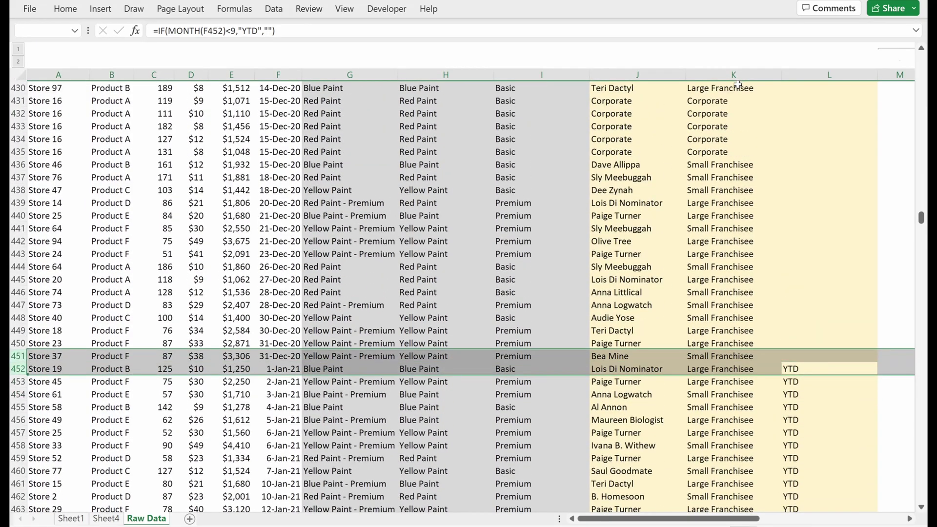
{"action": "key", "text": "Up"}
{"action": "key", "text": "Down"}
{"action": "key", "text": "shift+space"}
{"action": "key", "text": "Up"}
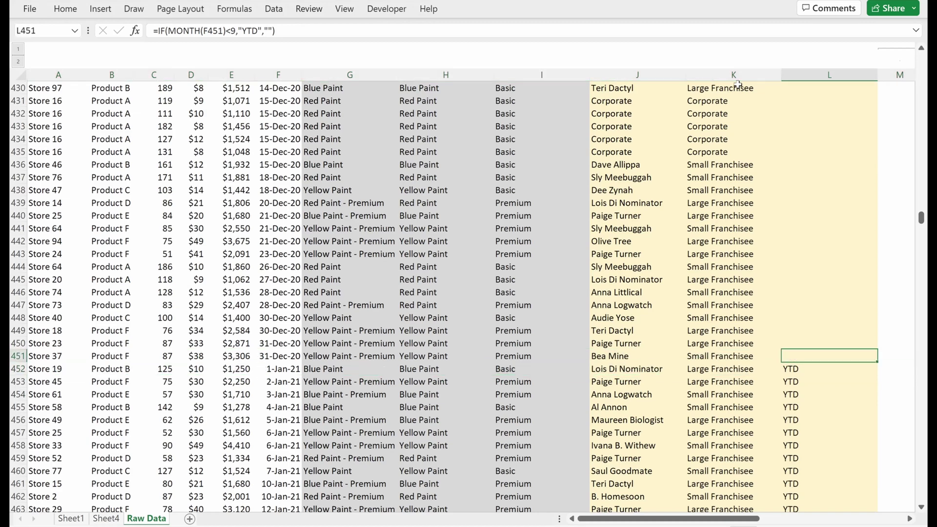
{"action": "key", "text": "ctrl+Up"}
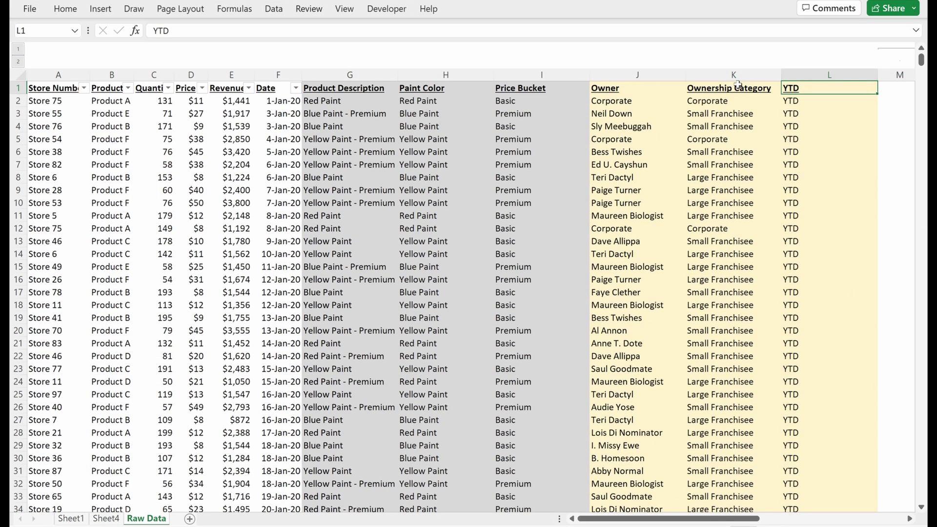
{"action": "key", "text": "ctrl+shift+Down"}
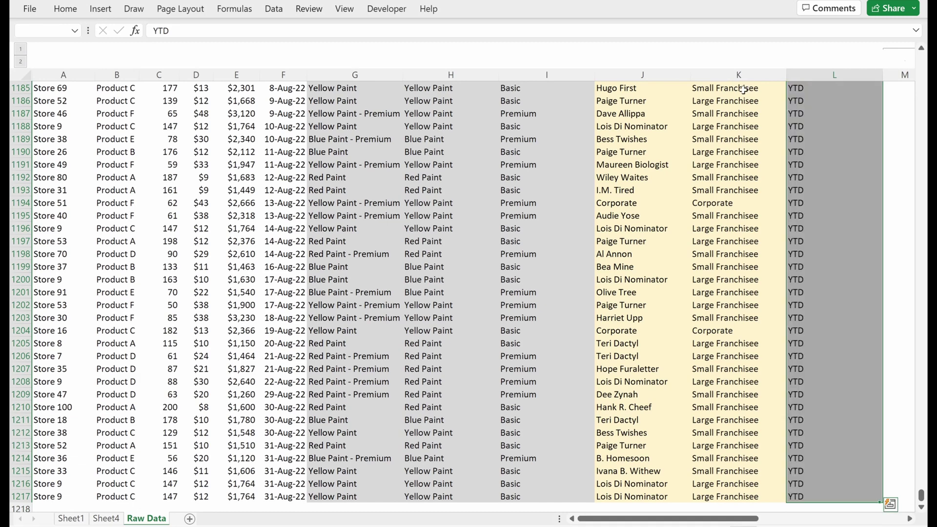
{"action": "key", "text": "ctrl+Up"}
{"action": "key", "text": "Left"}
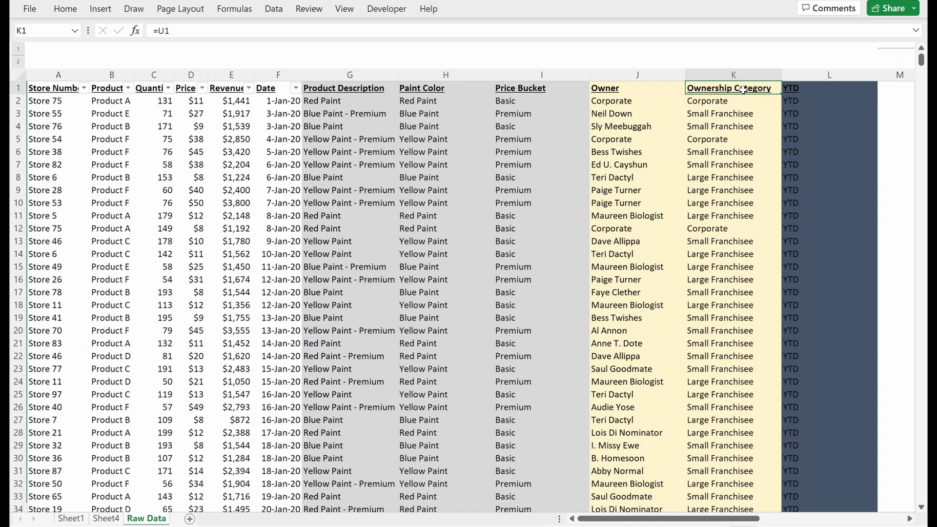
{"action": "key", "text": "Right"}
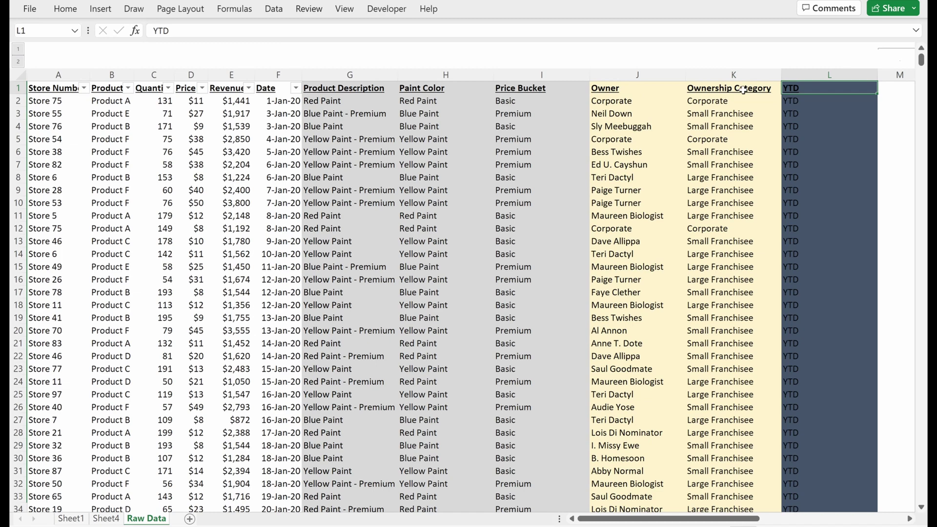
Insert an empty PivotTable of the data on a new sheet
{"action": "key", "text": "alt+n"}
{"action": "key", "text": "v"}
{"action": "key", "text": "t"}
{"action": "key", "text": "Return"}
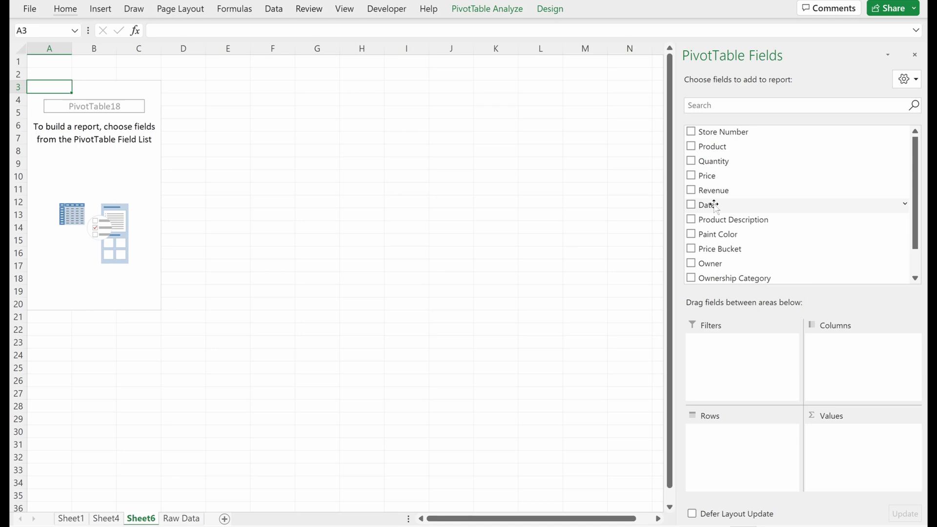
Put Date in Columns, Price Bucket then Paint Color in Rows, and Sum of Revenue in Values
{"action": "left_click_drag", "start_coordinate": [715, 204], "coordinate": [870, 386]}
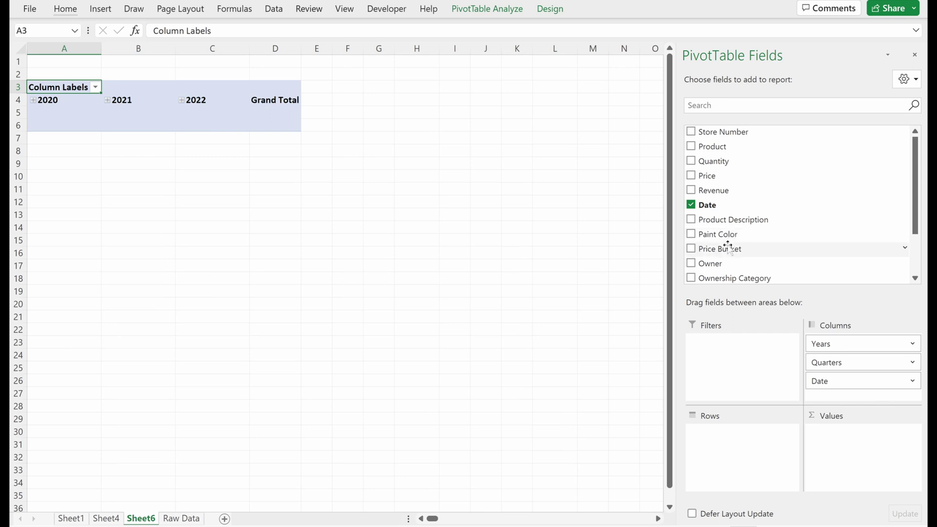
{"action": "left_click_drag", "start_coordinate": [728, 247], "coordinate": [726, 468]}
{"action": "left_click_drag", "start_coordinate": [718, 235], "coordinate": [744, 468]}
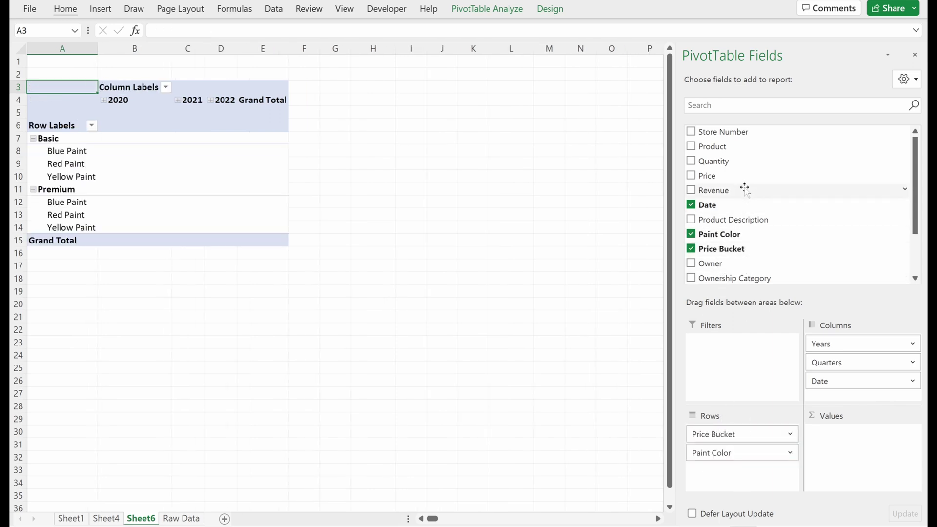
{"action": "left_click_drag", "start_coordinate": [744, 189], "coordinate": [857, 466]}
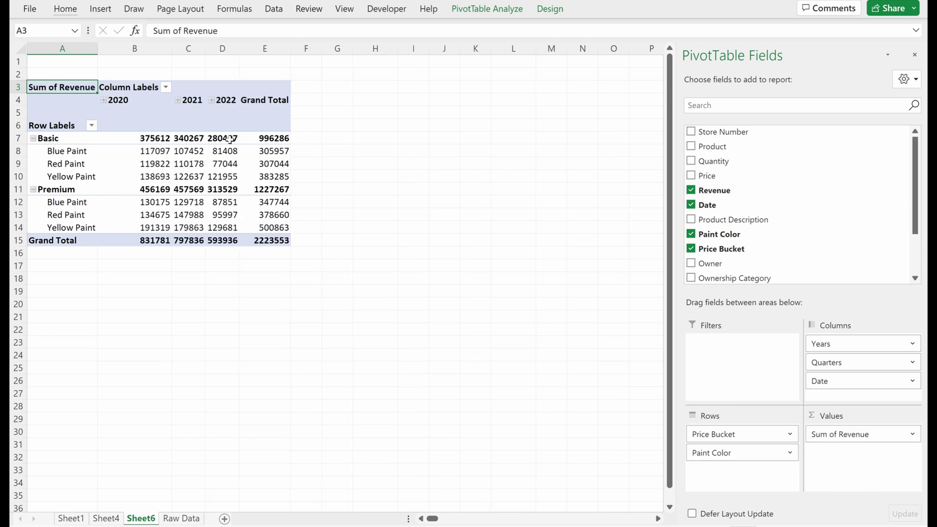
{"action": "left_click", "coordinate": [189, 163]}
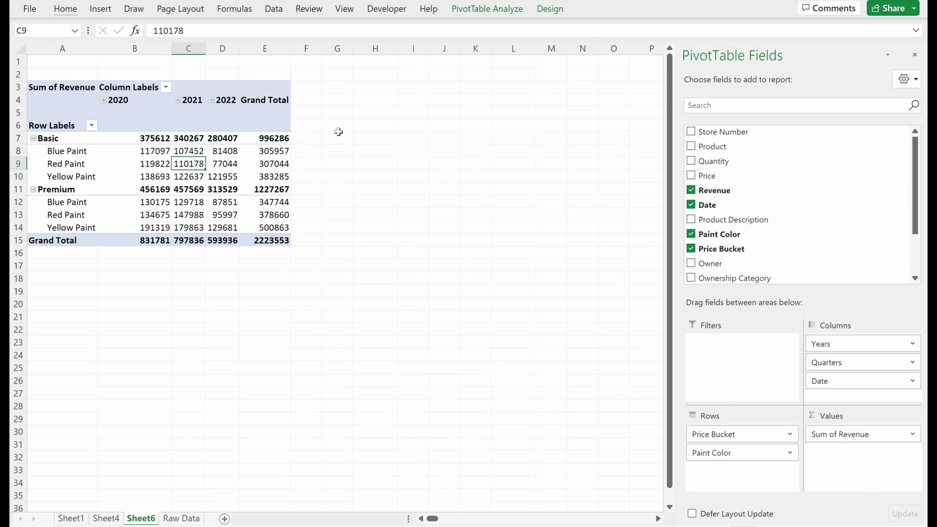
Show subtotals at the bottom of each group and insert a blank line after each price bucket
{"action": "left_click", "coordinate": [557, 11]}
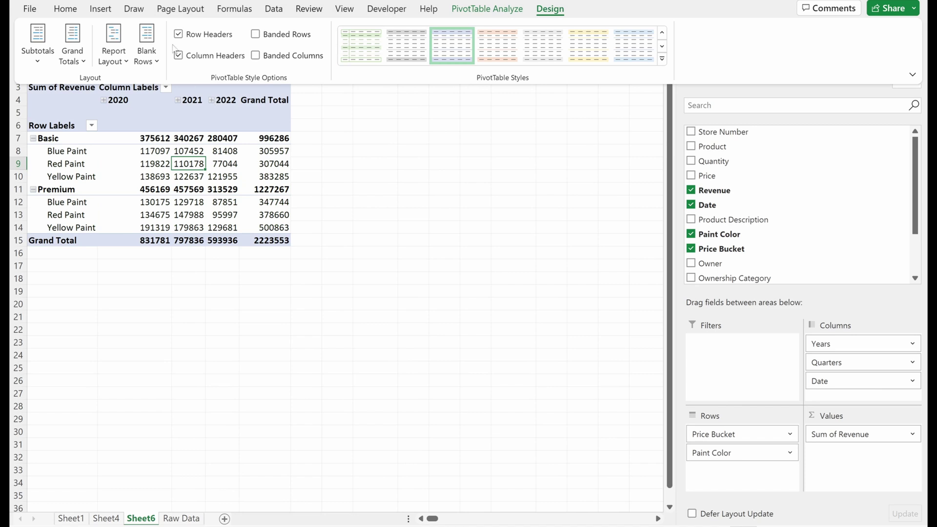
{"action": "left_click", "coordinate": [38, 54]}
{"action": "left_click", "coordinate": [139, 126]}
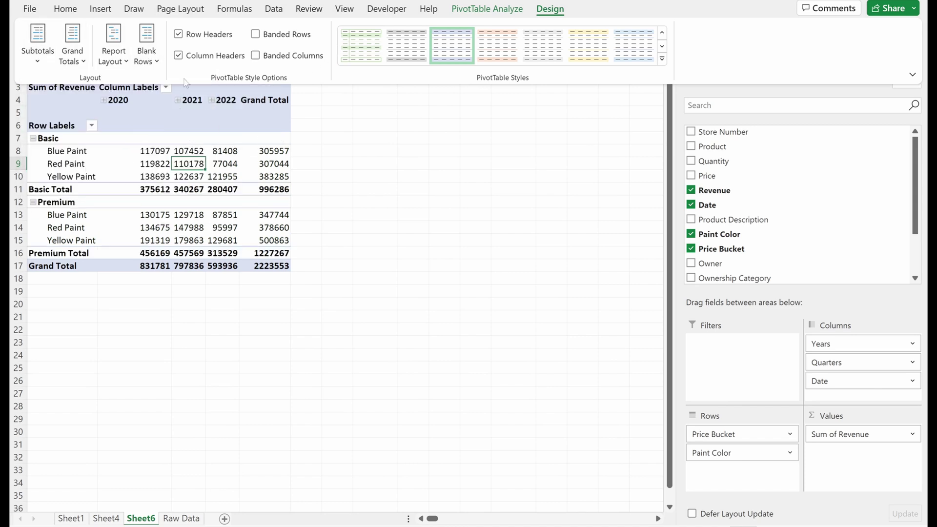
{"action": "left_click", "coordinate": [146, 51]}
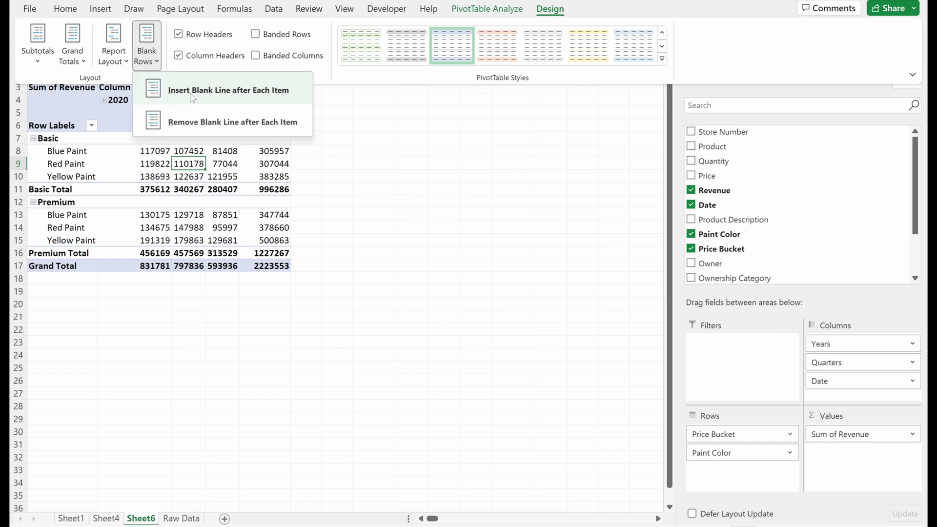
{"action": "left_click", "coordinate": [193, 93]}
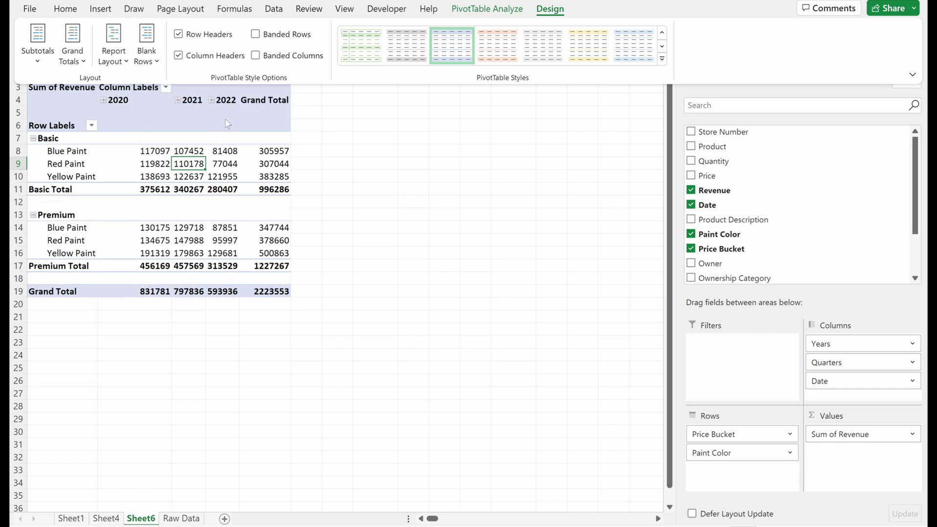
Set the pivot's Grand Totals to columns only, removing the Grand Total column
{"action": "left_click", "coordinate": [276, 152]}
{"action": "left_click_drag", "start_coordinate": [276, 152], "coordinate": [248, 188]}
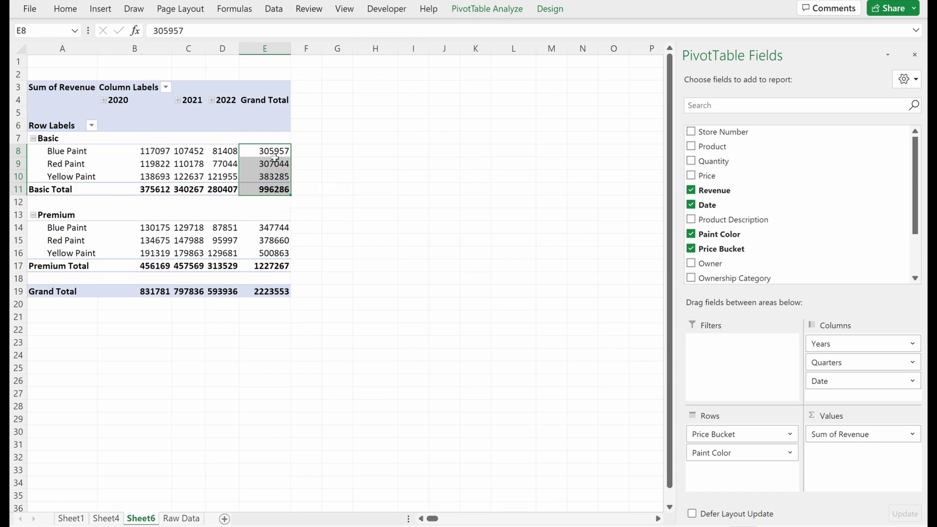
{"action": "left_click", "coordinate": [273, 164]}
{"action": "left_click", "coordinate": [550, 14]}
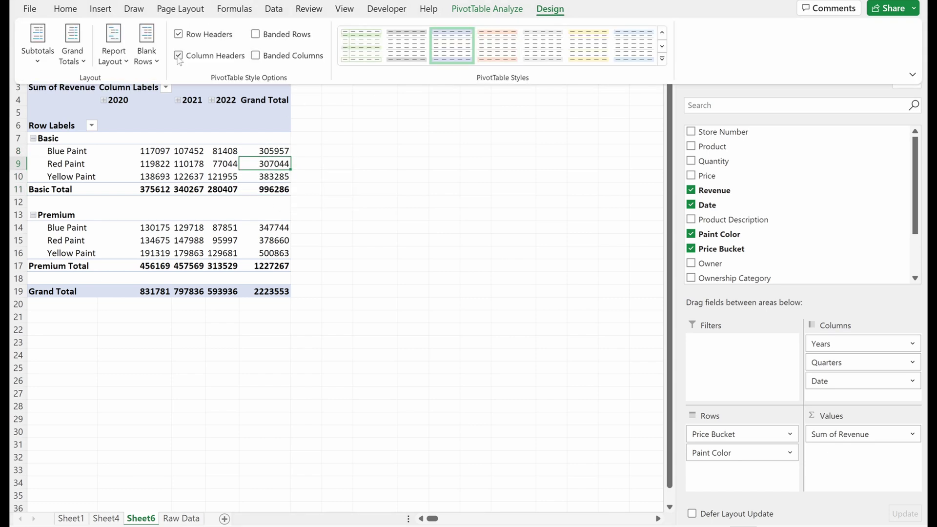
{"action": "left_click", "coordinate": [72, 54]}
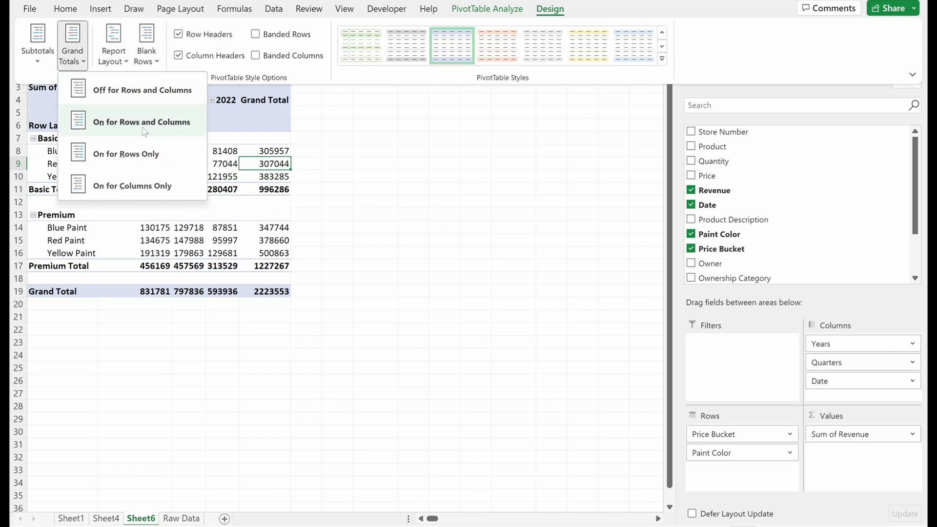
{"action": "left_click", "coordinate": [147, 188]}
Format the revenue values B8:D19 with thousands separators and no decimals
{"action": "left_click_drag", "start_coordinate": [217, 291], "coordinate": [231, 138]}
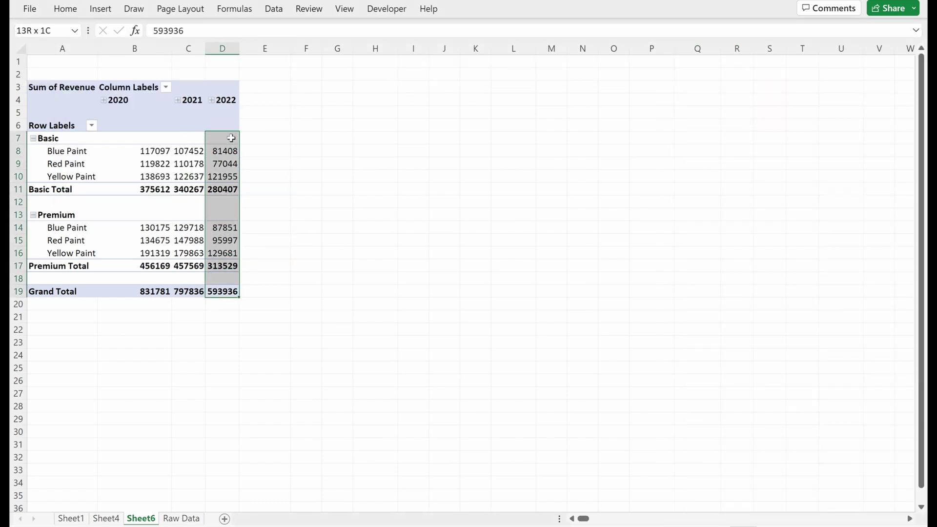
{"action": "left_click_drag", "start_coordinate": [150, 151], "coordinate": [223, 291]}
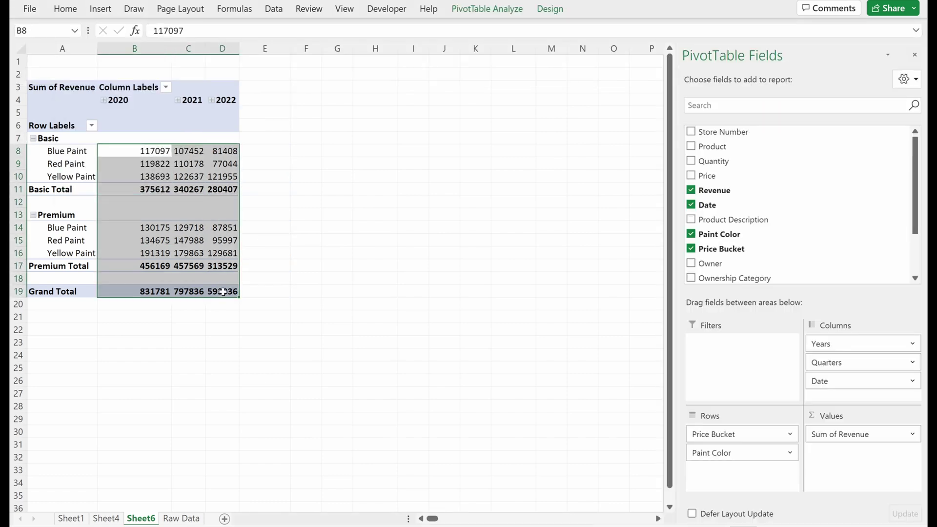
{"action": "key", "text": "ctrl+shift+1"}
{"action": "key", "text": "alt+h"}
{"action": "key", "text": "9"}
{"action": "key", "text": "9"}
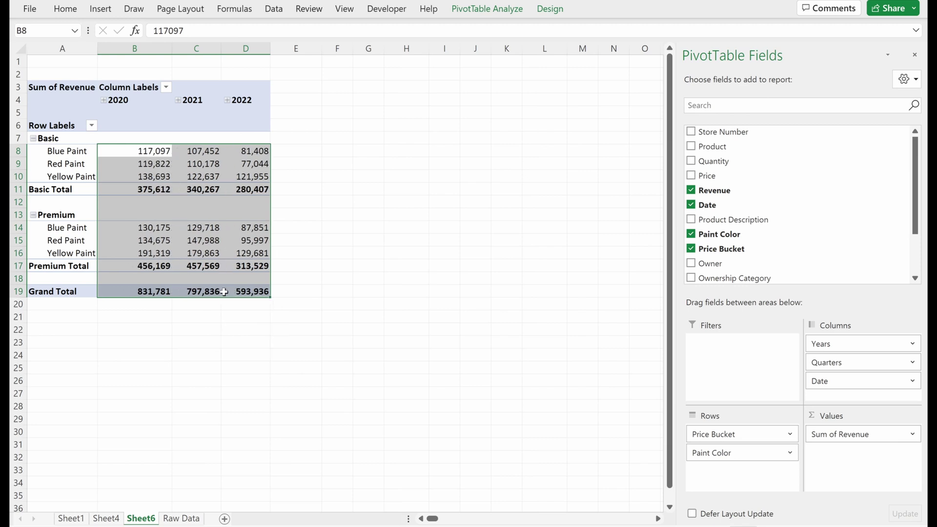
{"action": "left_click", "coordinate": [224, 292]}
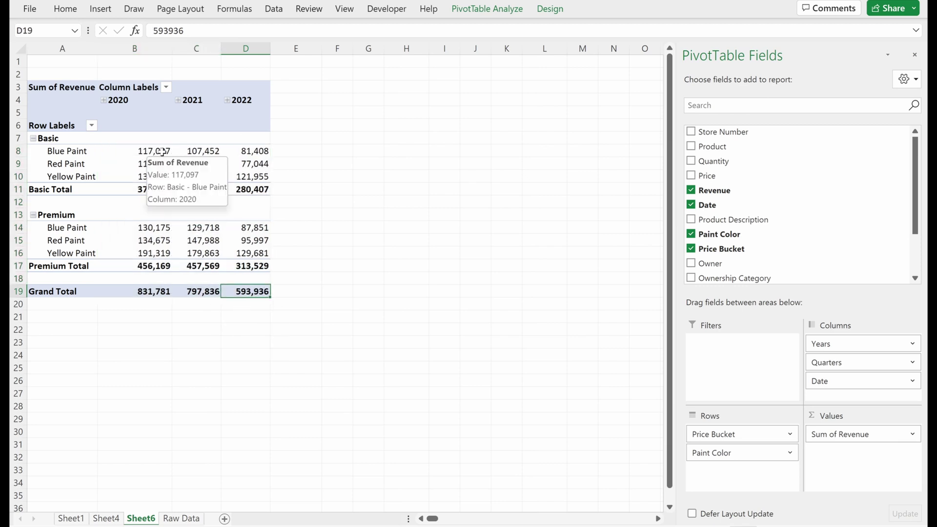
{"action": "left_click", "coordinate": [208, 154]}
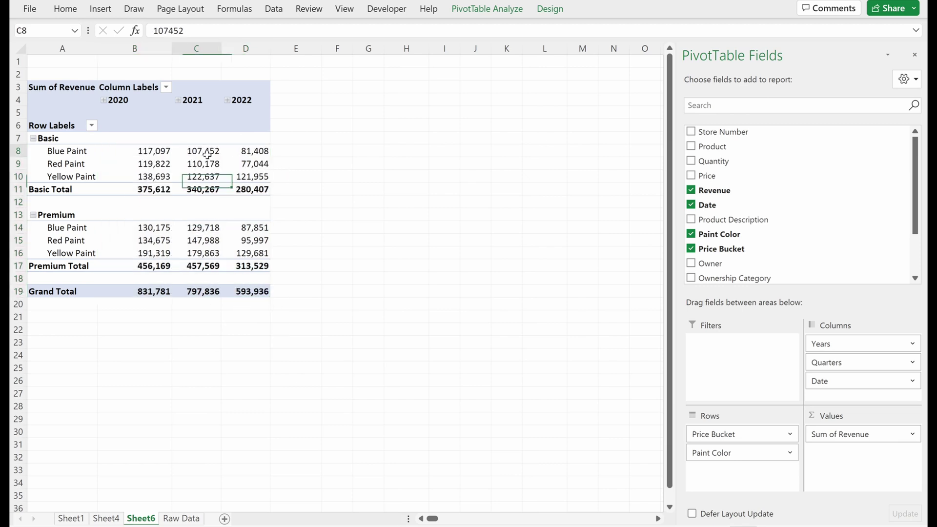
{"action": "left_click_drag", "start_coordinate": [207, 154], "coordinate": [208, 288]}
Filter the pivot's column labels to exclude 2022
{"action": "left_click", "coordinate": [250, 179]}
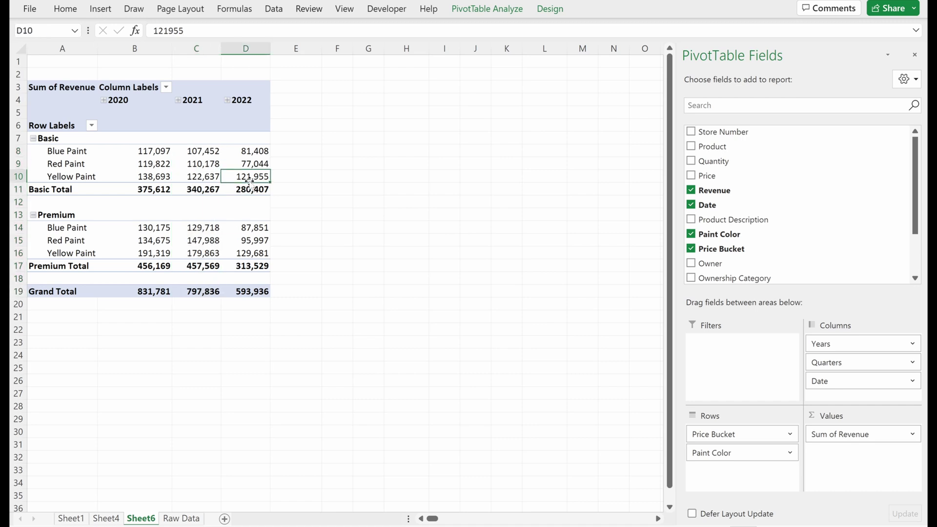
{"action": "left_click", "coordinate": [166, 87]}
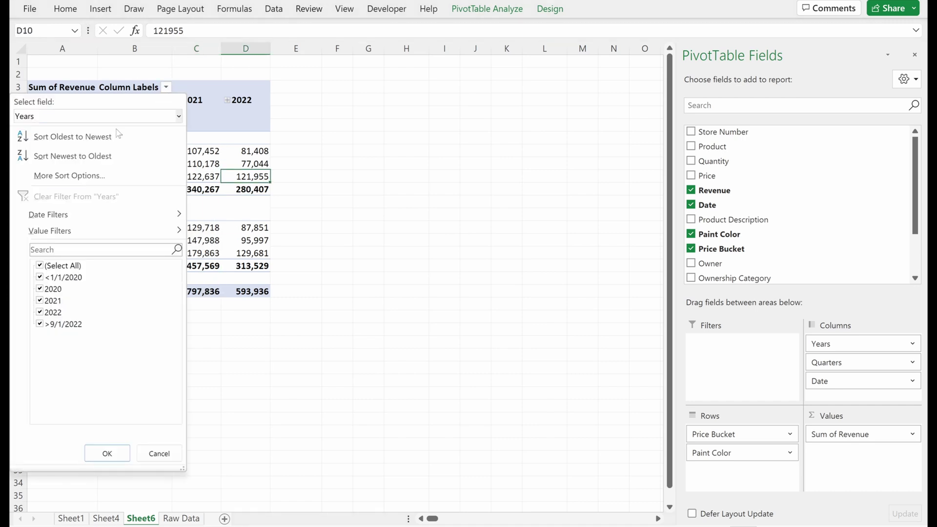
{"action": "left_click", "coordinate": [40, 313]}
{"action": "left_click", "coordinate": [107, 454]}
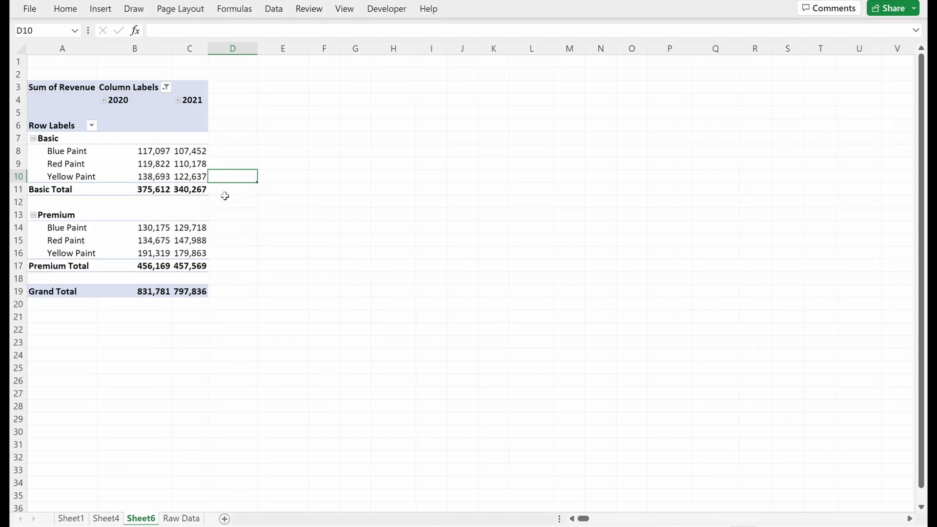
Widen column C to match column B and review the 2020 and 2021 values
{"action": "left_click", "coordinate": [198, 151]}
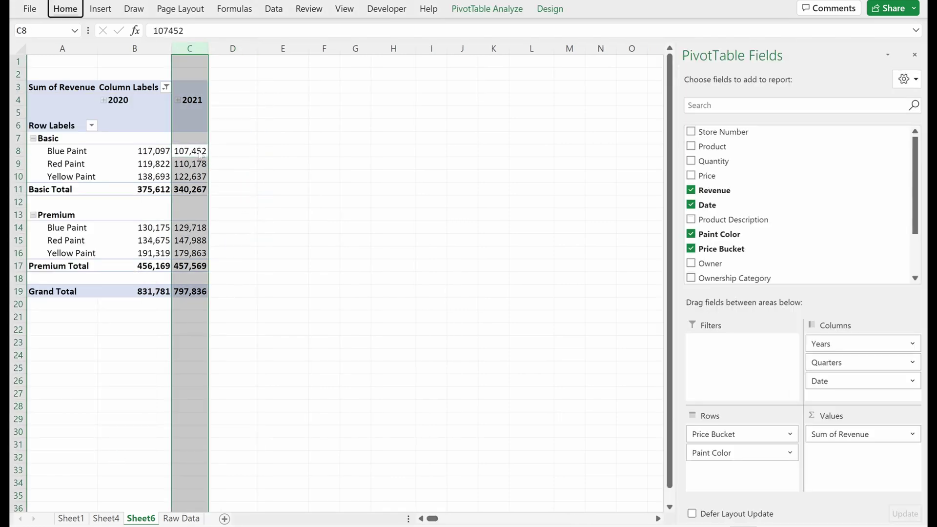
{"action": "left_click_drag", "start_coordinate": [208, 49], "coordinate": [224, 49]}
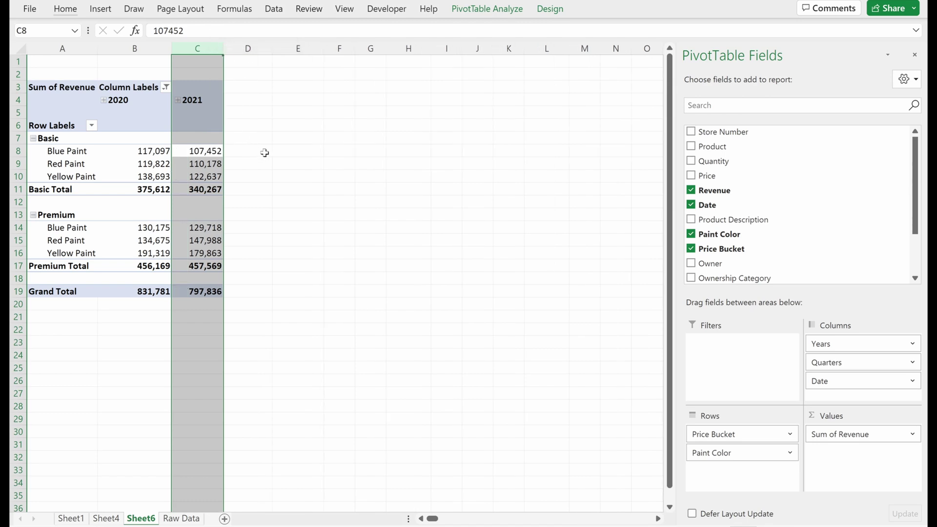
{"action": "left_click", "coordinate": [296, 139]}
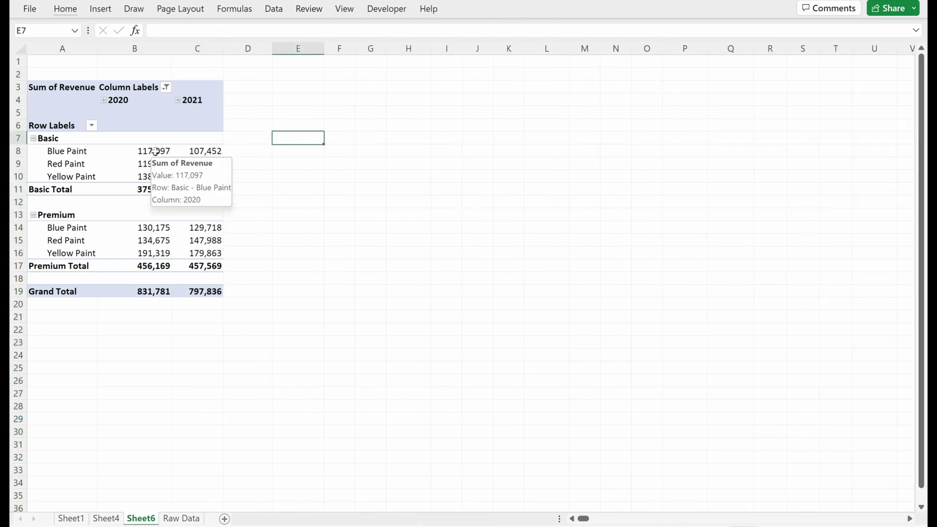
{"action": "left_click_drag", "start_coordinate": [155, 152], "coordinate": [215, 151]}
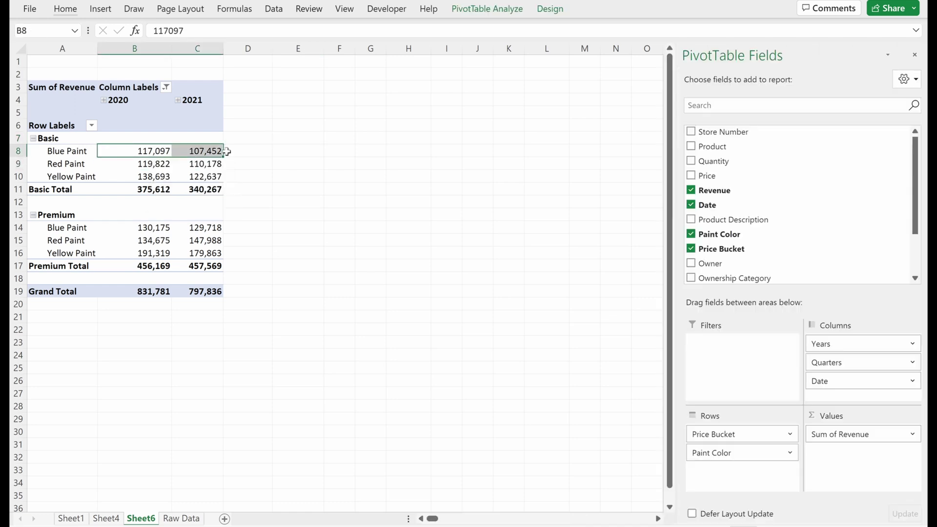
{"action": "left_click", "coordinate": [232, 151]}
{"action": "left_click_drag", "start_coordinate": [151, 158], "coordinate": [190, 149]}
{"action": "left_click_drag", "start_coordinate": [155, 176], "coordinate": [194, 190]}
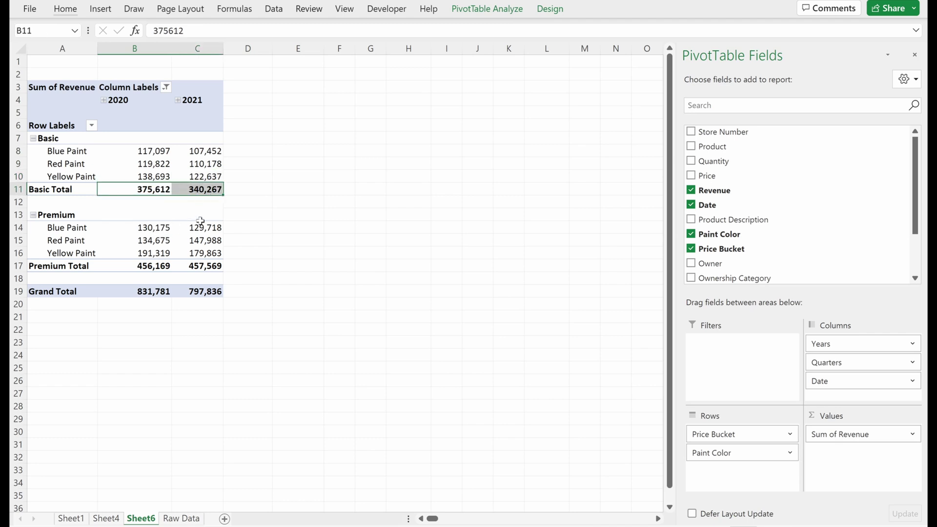
{"action": "left_click", "coordinate": [293, 125]}
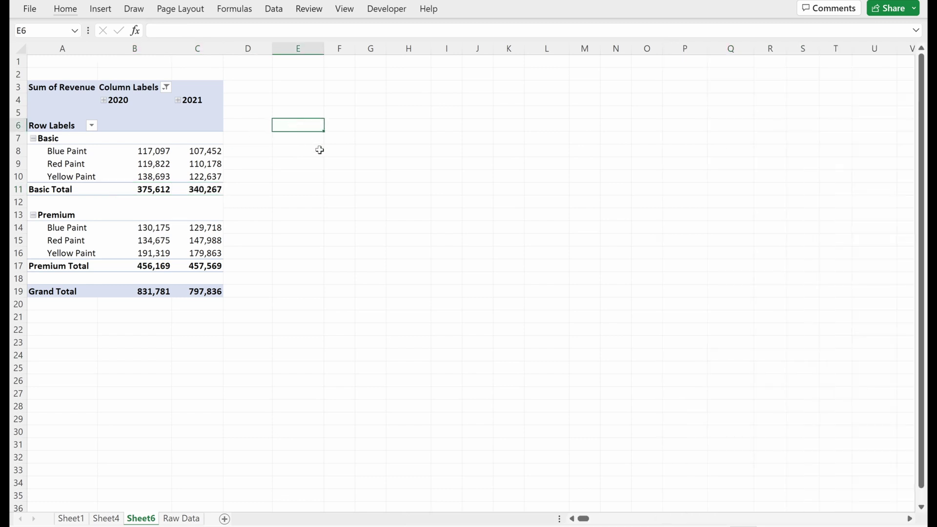
Enter the heading 'Annual' in E6 and 'Change ('20-21)' in E7
{"action": "type", "text": "Annual"}
{"action": "key", "text": "Return"}
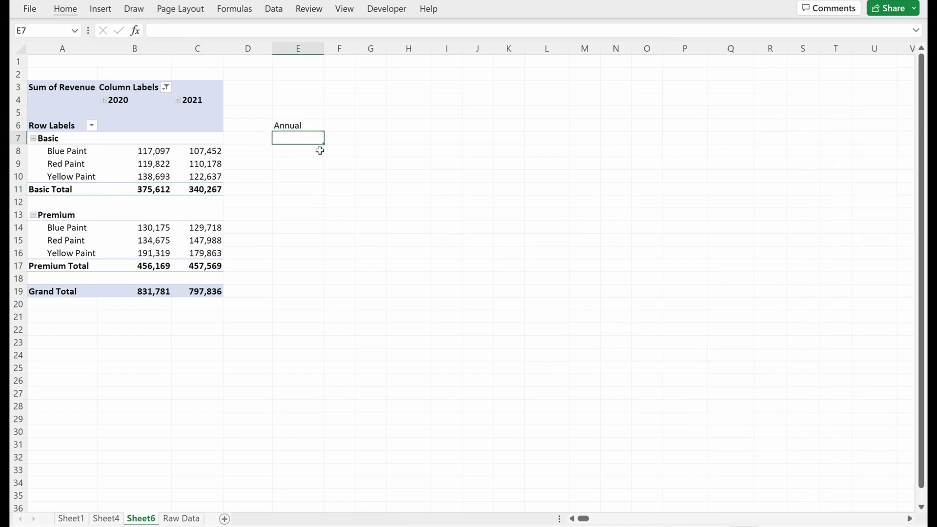
{"action": "type", "text": "Change ('20"}
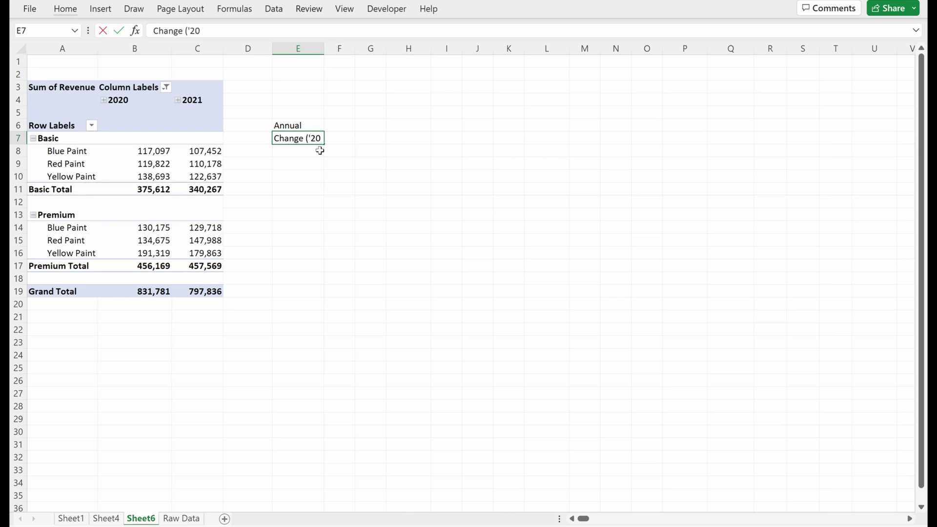
{"action": "type", "text": "-21)"}
{"action": "key", "text": "Return"}
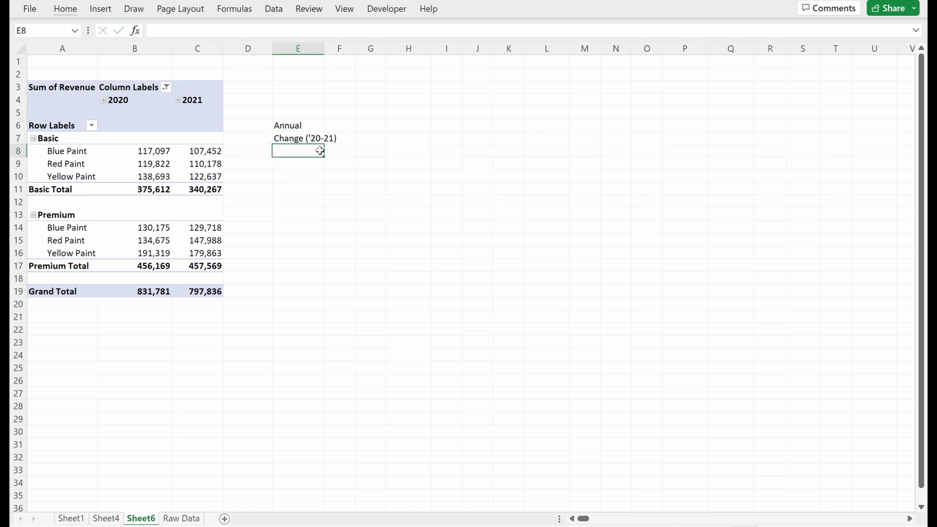
Enter =C8-B8 in E8 to get Blue Paint's change of -9,645
{"action": "type", "text": "="}
{"action": "key", "text": "Left"}
{"action": "key", "text": "Left"}
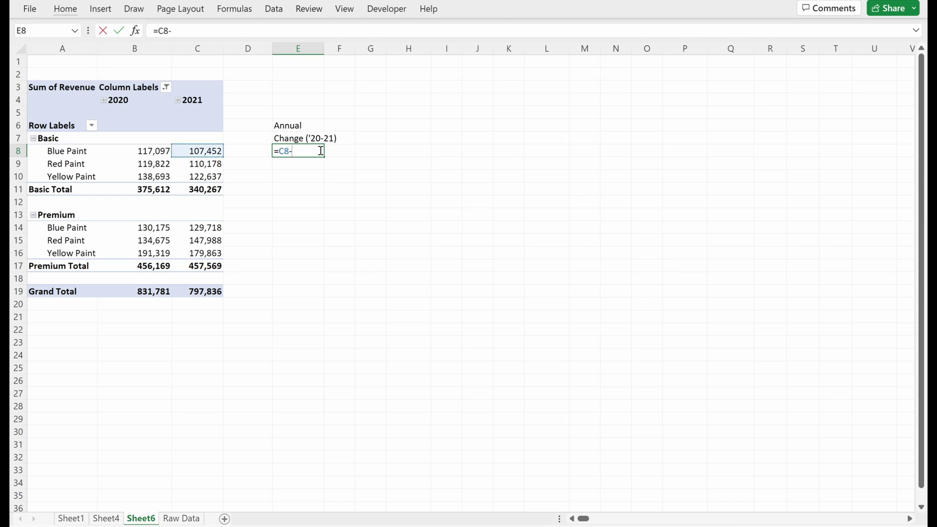
{"action": "type", "text": "-"}
{"action": "key", "text": "Left"}
{"action": "key", "text": "Left"}
{"action": "key", "text": "Left"}
{"action": "key", "text": "Return"}
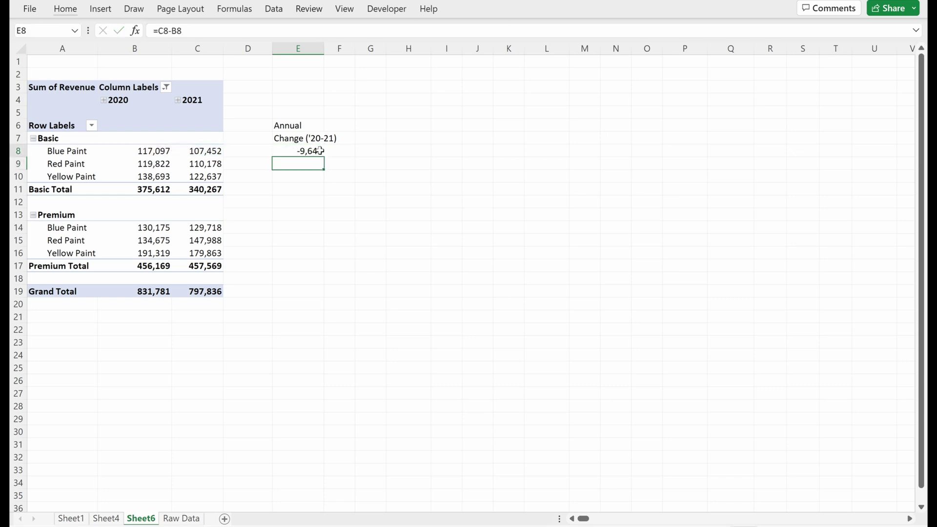
{"action": "left_click", "coordinate": [320, 151]}
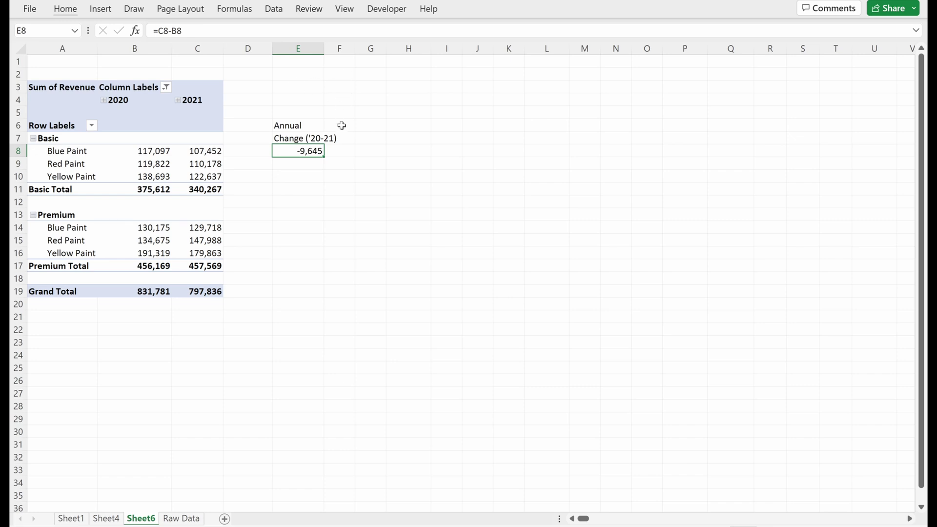
Inspect E8's number format and the Excel Options formula settings, closing both unchanged
{"action": "key", "text": "ctrl+1"}
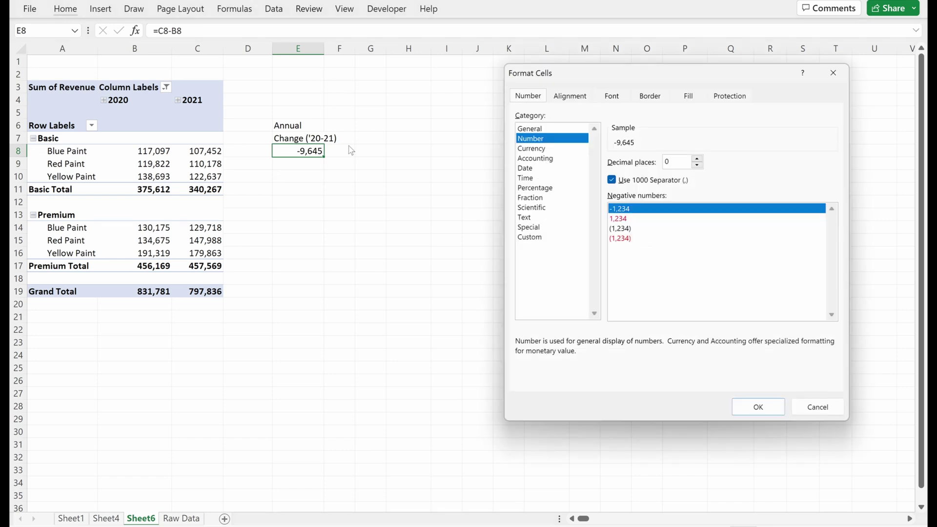
{"action": "left_click", "coordinate": [818, 407]}
{"action": "left_click", "coordinate": [31, 9]}
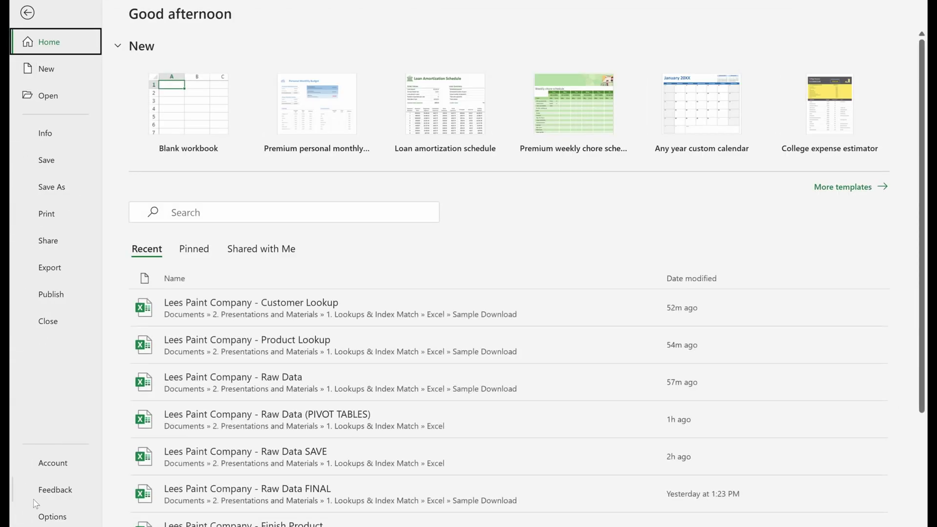
{"action": "left_click", "coordinate": [49, 515]}
{"action": "left_click", "coordinate": [235, 78]}
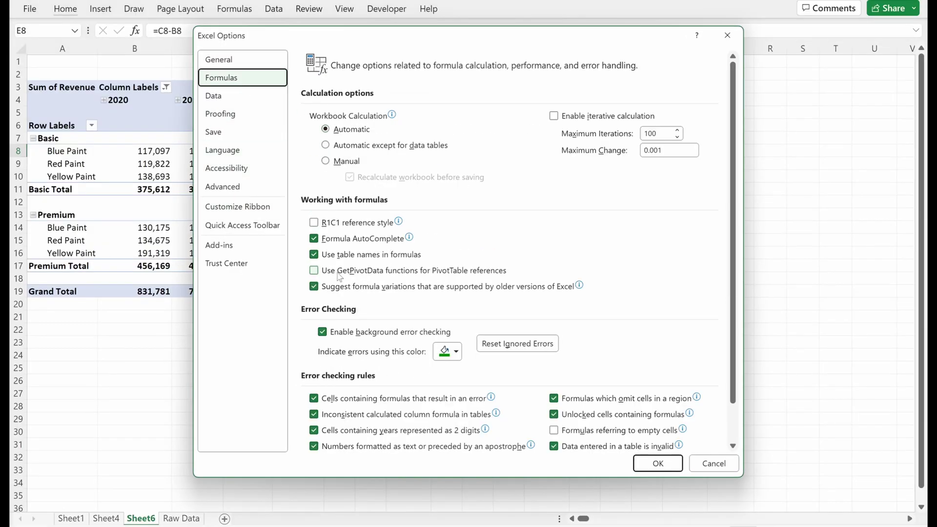
{"action": "left_click", "coordinate": [703, 464]}
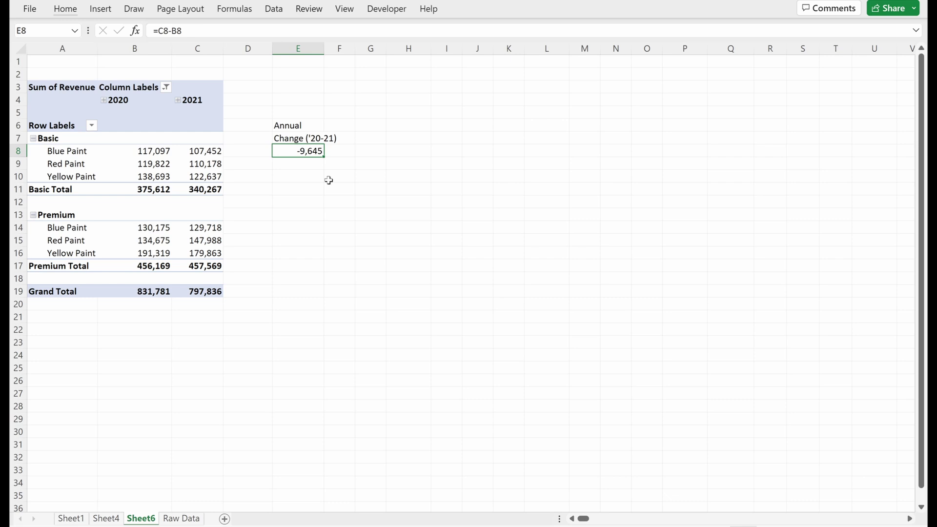
Fill the E8 change formula down through E19
{"action": "key", "text": "shift+Down"}
{"action": "key", "text": "shift+Down"}
{"action": "key", "text": "shift+Down"}
{"action": "key", "text": "shift+Down"}
{"action": "key", "text": "shift+Down"}
{"action": "key", "text": "shift+Down"}
{"action": "key", "text": "shift+Down"}
{"action": "key", "text": "shift+Down"}
{"action": "key", "text": "shift+Down"}
{"action": "key", "text": "shift+Down"}
{"action": "key", "text": "shift+Down"}
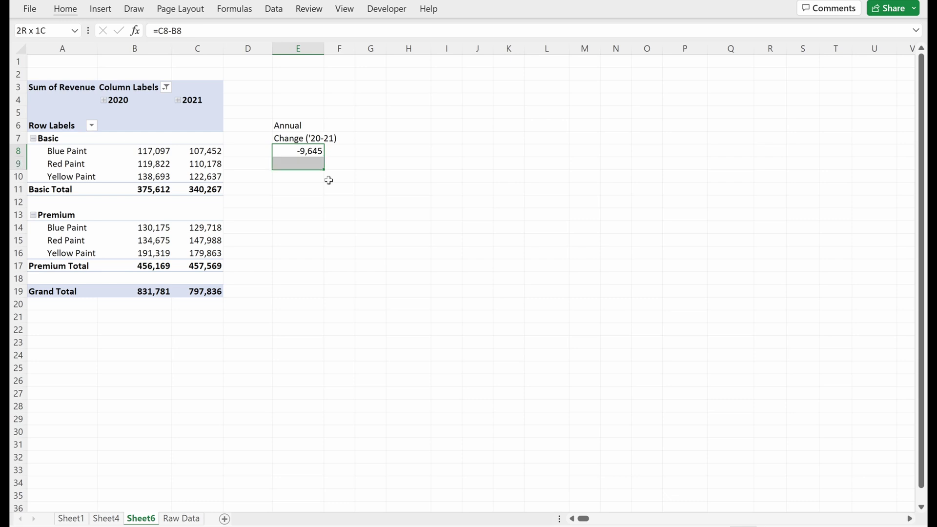
{"action": "key", "text": "ctrl+d"}
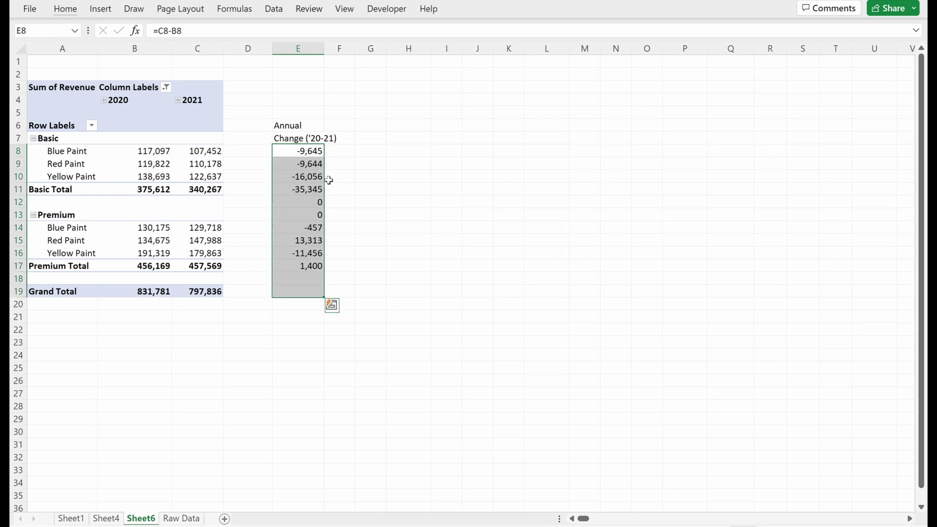
{"action": "left_click", "coordinate": [334, 186]}
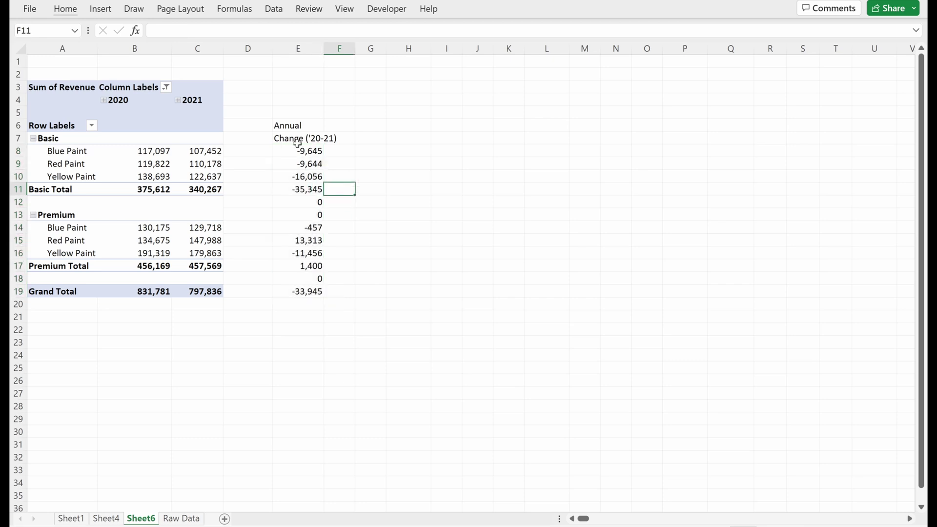
Hide the worksheet gridlines
{"action": "key", "text": "alt"}
{"action": "key", "text": "w"}
{"action": "key", "text": "v"}
{"action": "key", "text": "g"}
Paste the 2021 column's formats from C8:C19 onto the change column starting at E8
{"action": "left_click_drag", "start_coordinate": [193, 151], "coordinate": [198, 292]}
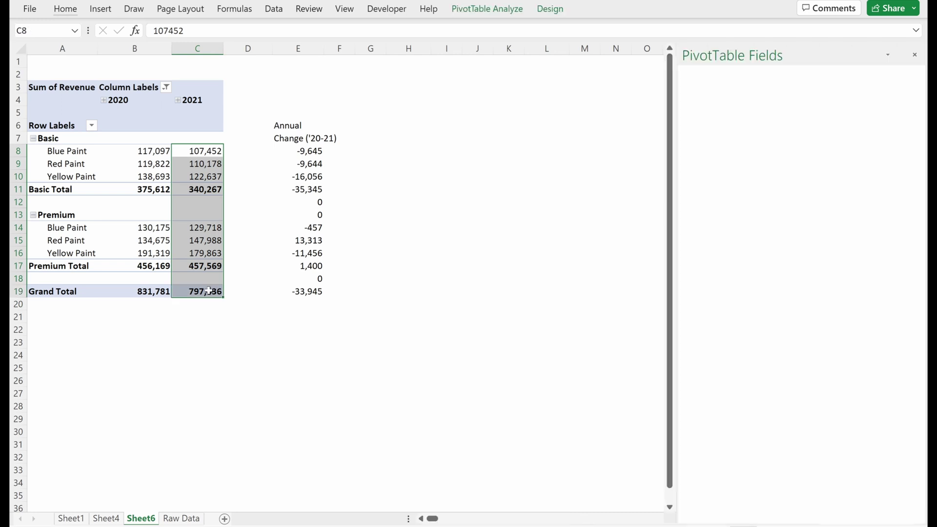
{"action": "left_click", "coordinate": [315, 147]}
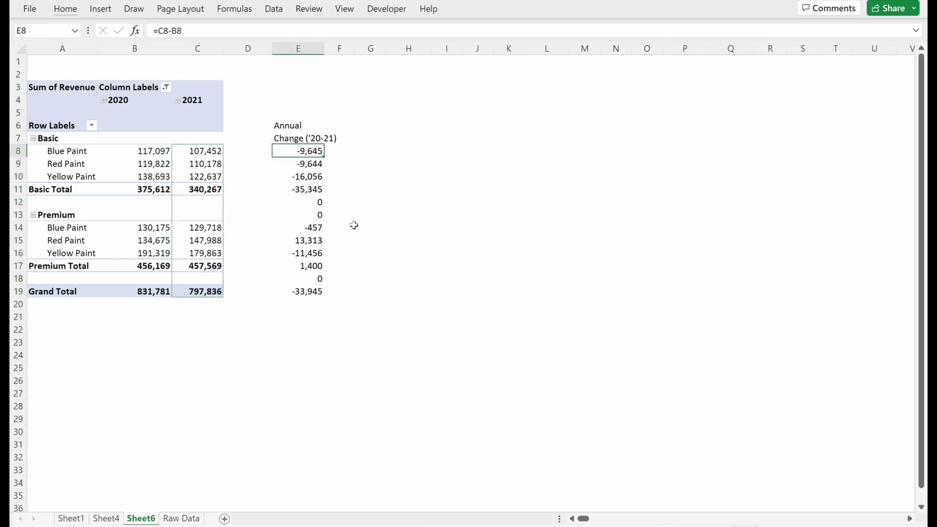
{"action": "key", "text": "ctrl+alt+v"}
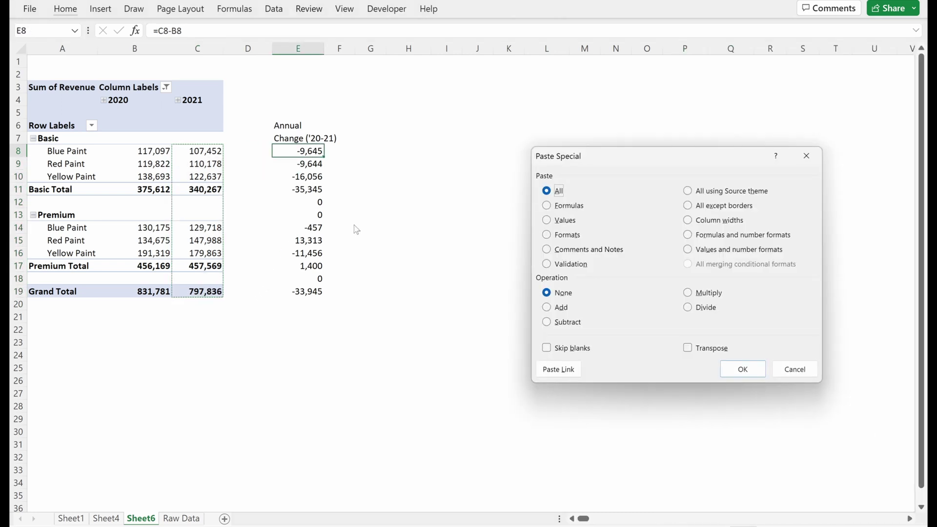
{"action": "key", "text": "t"}
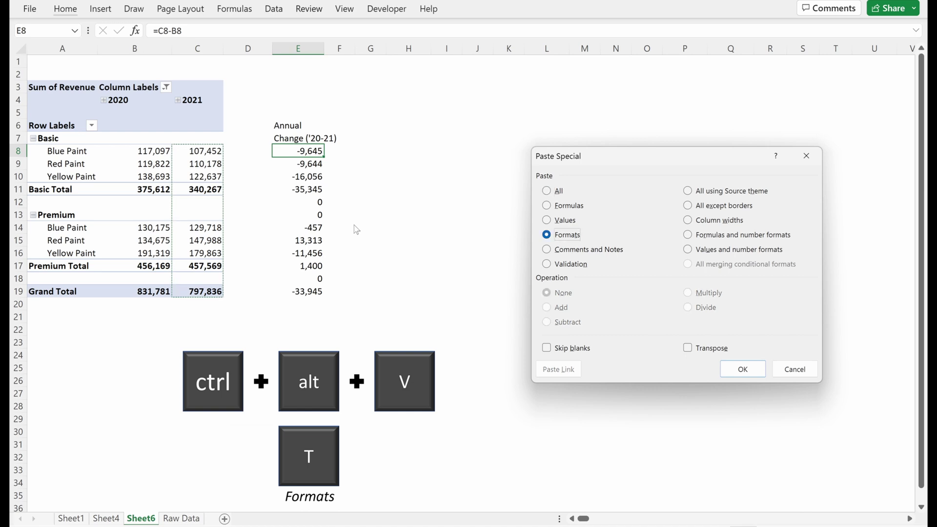
{"action": "key", "text": "Return"}
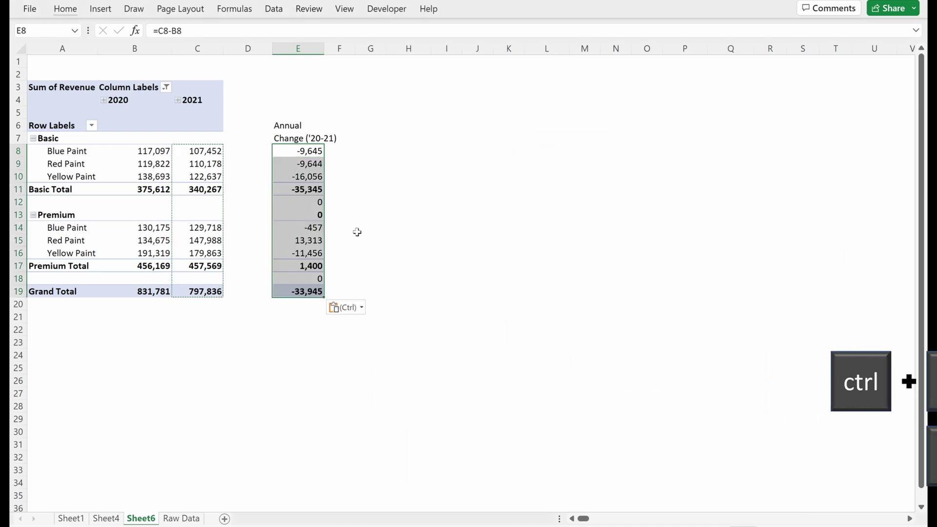
{"action": "left_click", "coordinate": [340, 202]}
Select the change values E8:E19 for number formatting
{"action": "left_click_drag", "start_coordinate": [295, 291], "coordinate": [295, 156]}
{"action": "left_click", "coordinate": [343, 163]}
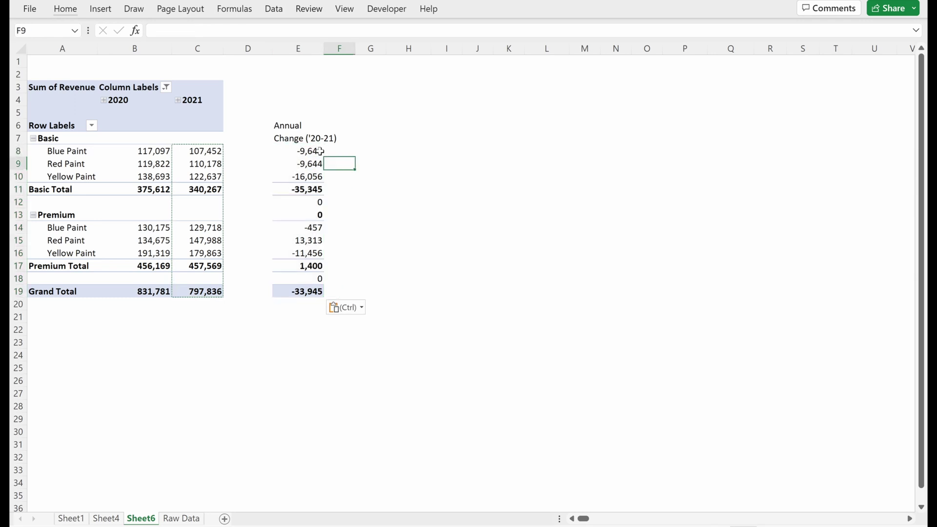
{"action": "left_click_drag", "start_coordinate": [316, 150], "coordinate": [317, 291]}
{"action": "left_click_drag", "start_coordinate": [318, 254], "coordinate": [317, 227]}
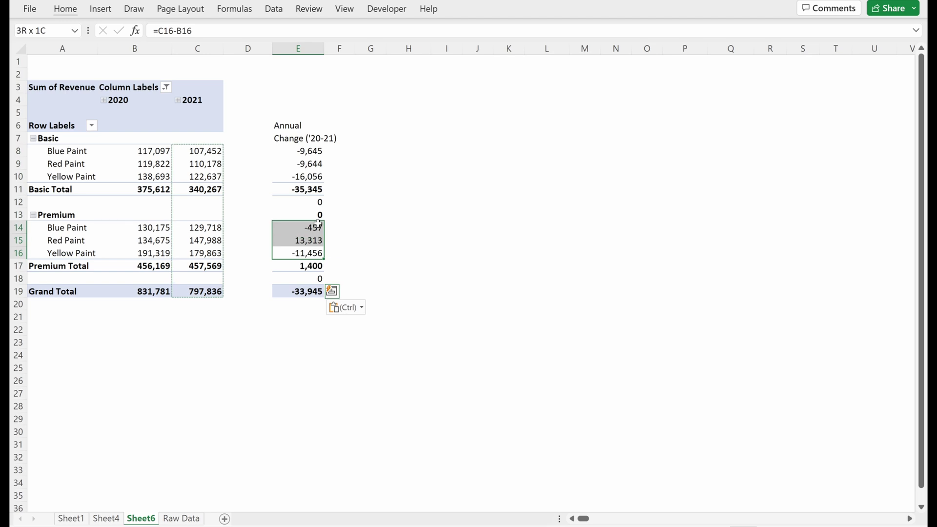
{"action": "left_click", "coordinate": [341, 240]}
{"action": "left_click_drag", "start_coordinate": [305, 151], "coordinate": [326, 292]}
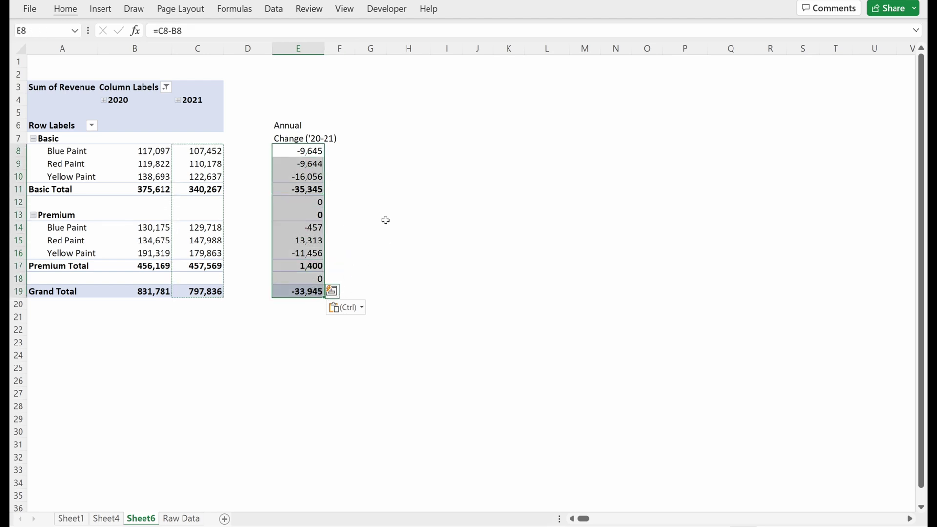
Open custom number formats for E8:E19 and preview the built-in parentheses formats
{"action": "key", "text": "ctrl+1"}
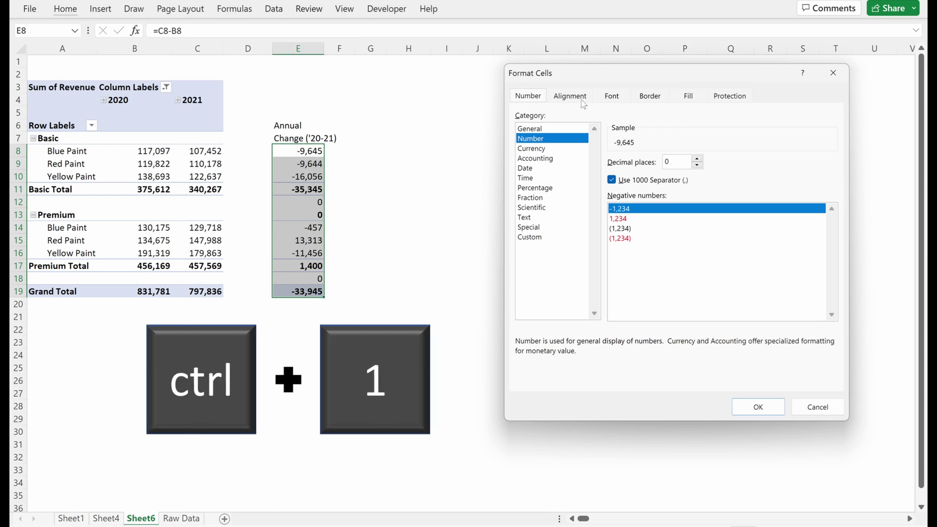
{"action": "left_click_drag", "start_coordinate": [557, 74], "coordinate": [501, 78]}
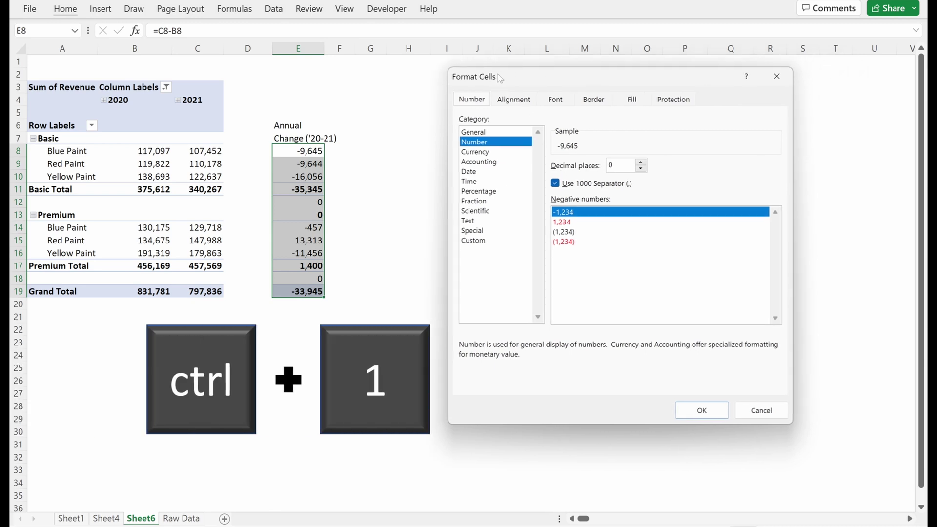
{"action": "left_click", "coordinate": [485, 242]}
{"action": "left_click", "coordinate": [587, 179]}
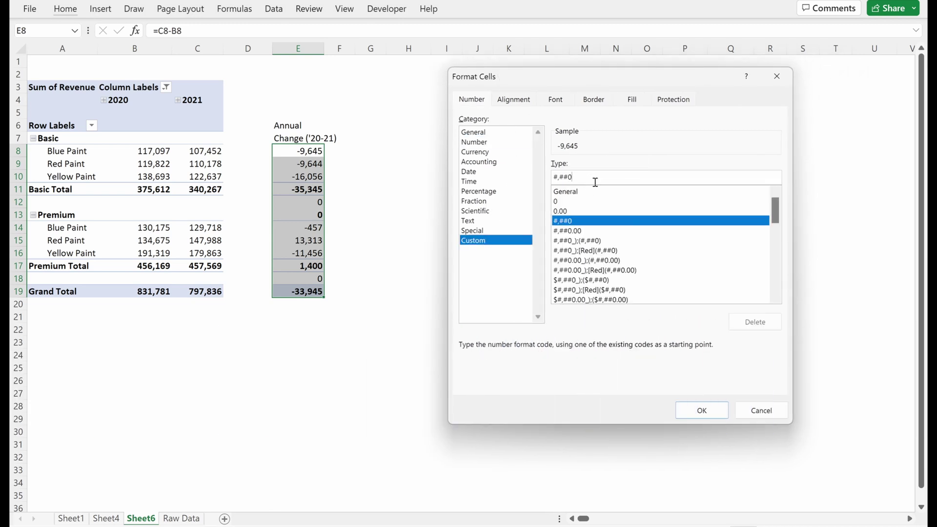
{"action": "left_click", "coordinate": [597, 250]}
{"action": "left_click", "coordinate": [597, 261]}
{"action": "left_click", "coordinate": [600, 251]}
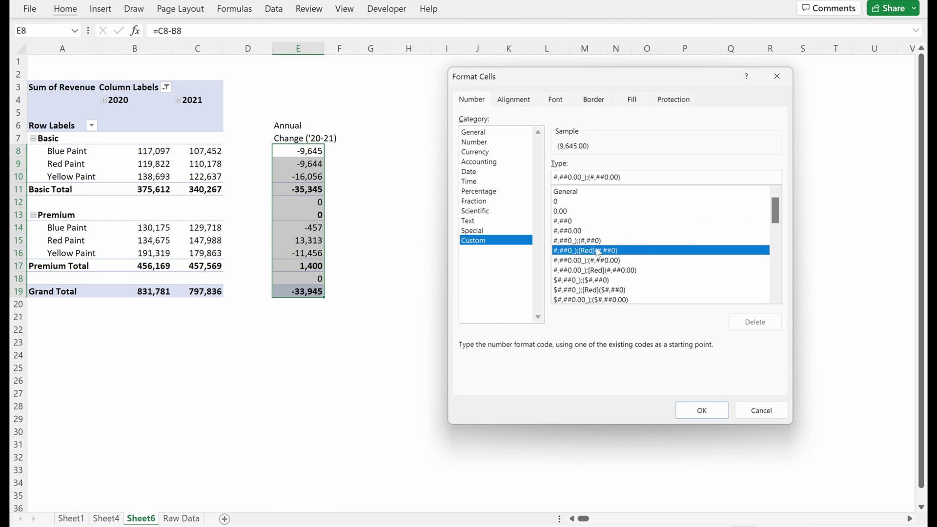
{"action": "left_click", "coordinate": [603, 242]}
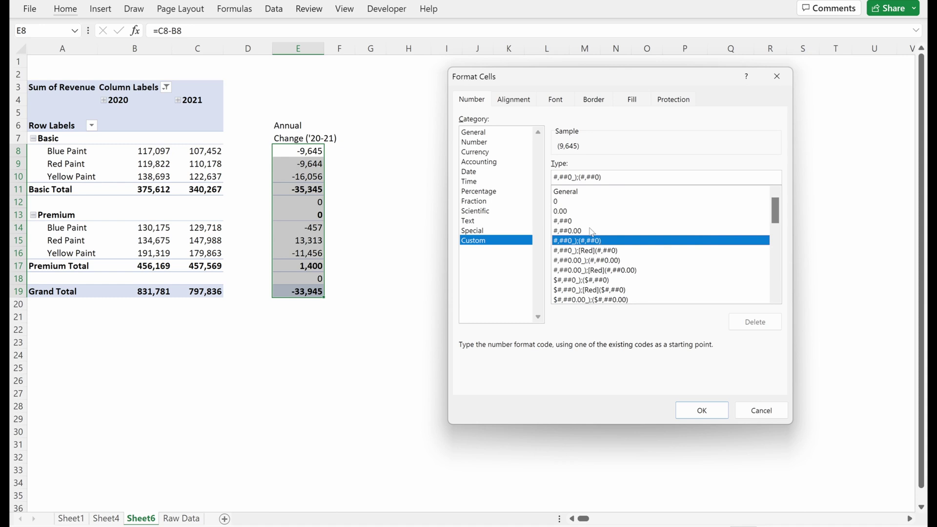
Apply the custom format #,##;[RED](#,##) and check the change values, e.g. Premium Total
{"action": "left_click_drag", "start_coordinate": [617, 182], "coordinate": [502, 182]}
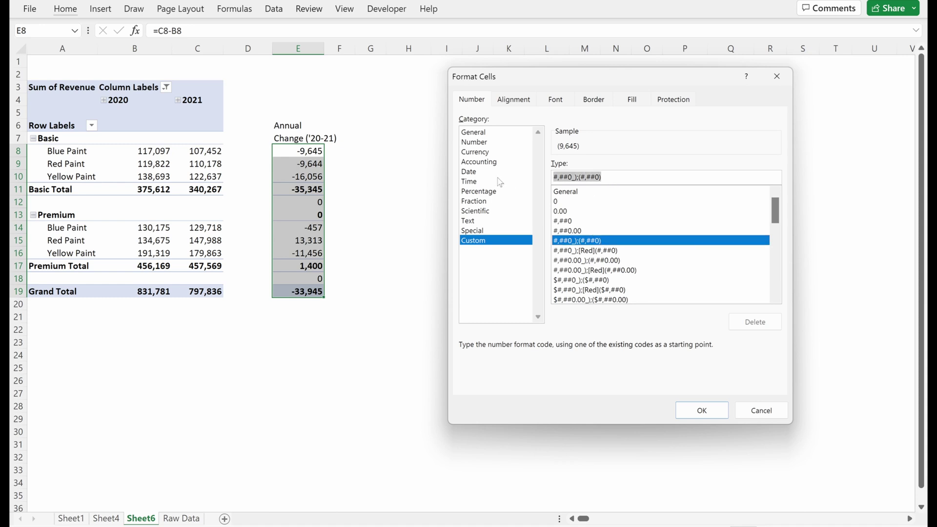
{"action": "type", "text": "#,"}
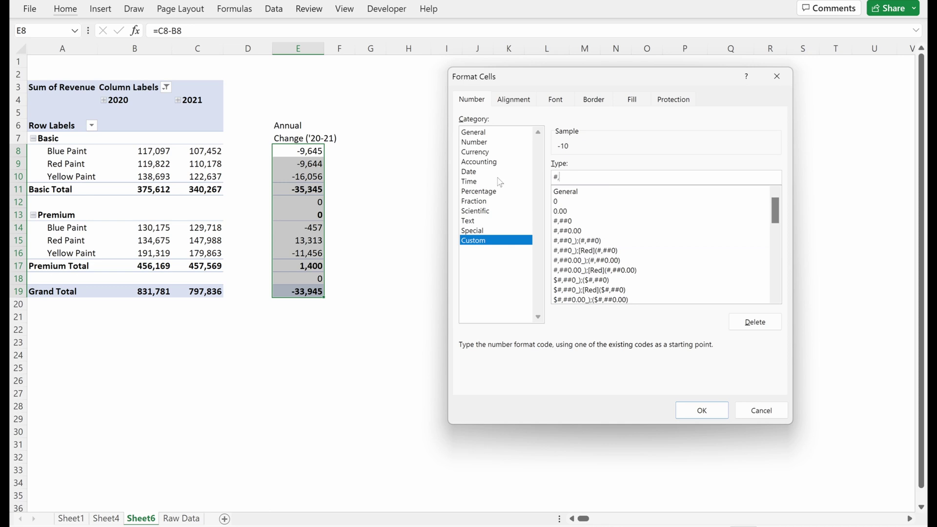
{"action": "type", "text": "##;"}
{"action": "type", "text": "[RD"}
{"action": "key", "text": "BackSpace"}
{"action": "type", "text": "ED](#,##);\""}
{"action": "key", "text": "Return"}
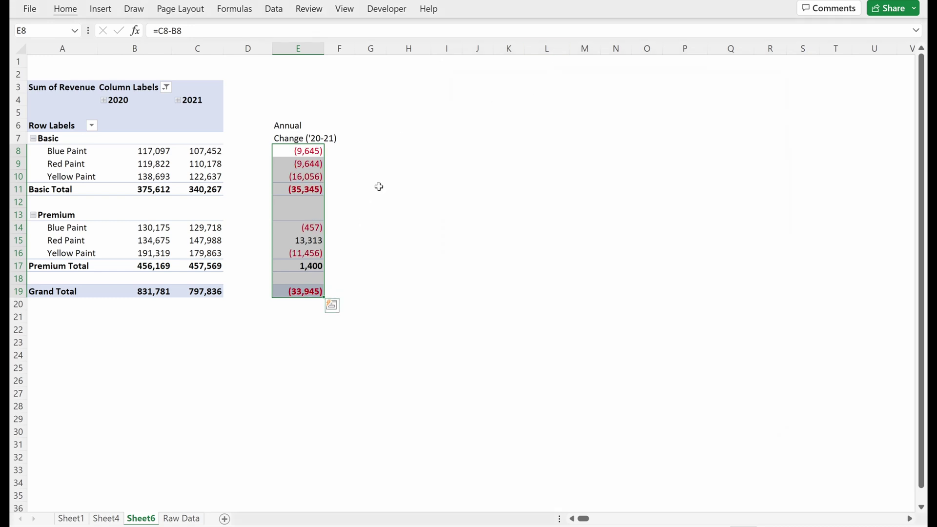
{"action": "left_click", "coordinate": [372, 188]}
{"action": "left_click_drag", "start_coordinate": [304, 151], "coordinate": [306, 291]}
{"action": "left_click", "coordinate": [310, 266]}
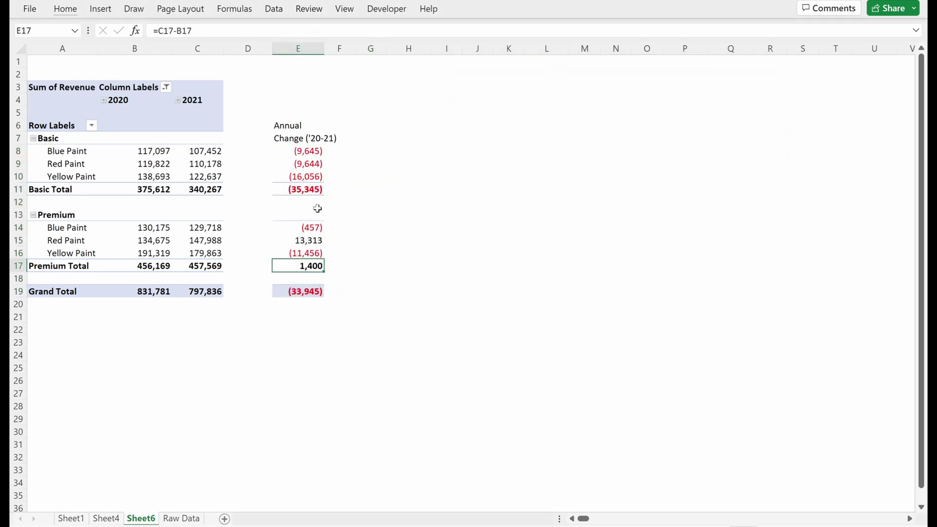
Make the Change ('20-21) heading in E7 bold and underlined
{"action": "left_click", "coordinate": [302, 140]}
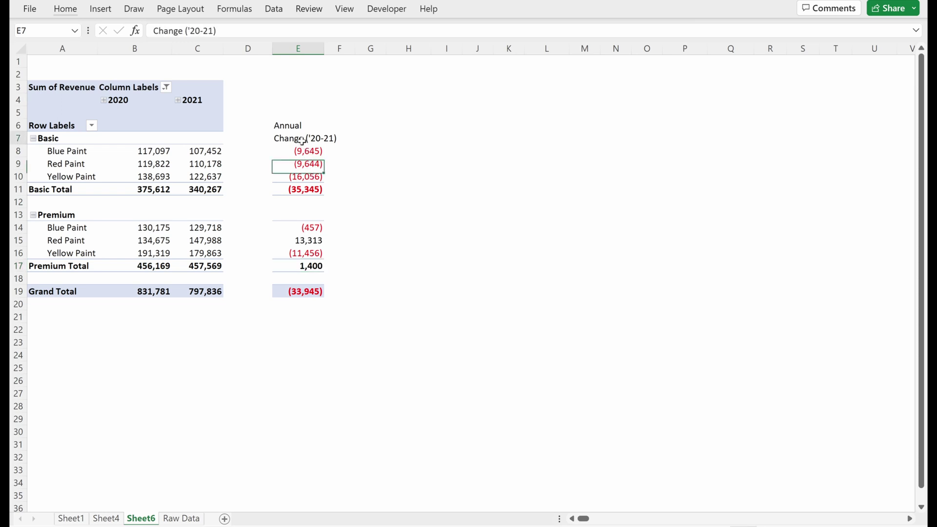
{"action": "key", "text": "ctrl+b"}
{"action": "key", "text": "ctrl+u"}
Review the Basic and Premium annual change values against their pivot rows
{"action": "left_click", "coordinate": [310, 126]}
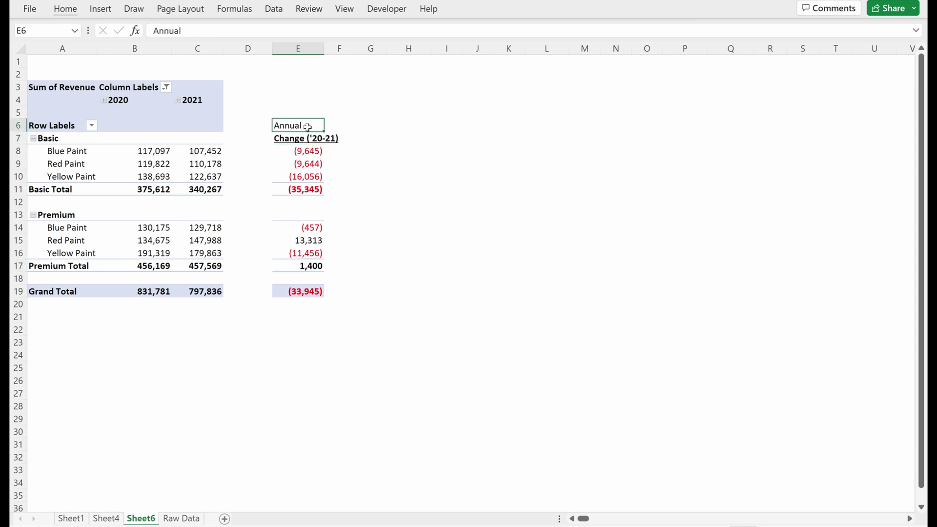
{"action": "left_click", "coordinate": [300, 192]}
{"action": "left_click_drag", "start_coordinate": [300, 191], "coordinate": [148, 189]}
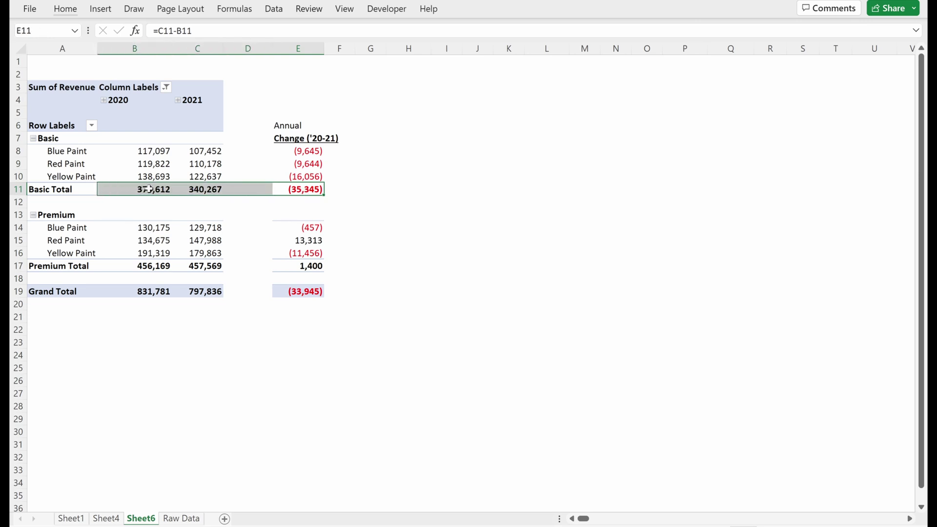
{"action": "left_click", "coordinate": [320, 163]}
{"action": "left_click_drag", "start_coordinate": [311, 151], "coordinate": [157, 191]}
{"action": "left_click_drag", "start_coordinate": [305, 267], "coordinate": [169, 267]}
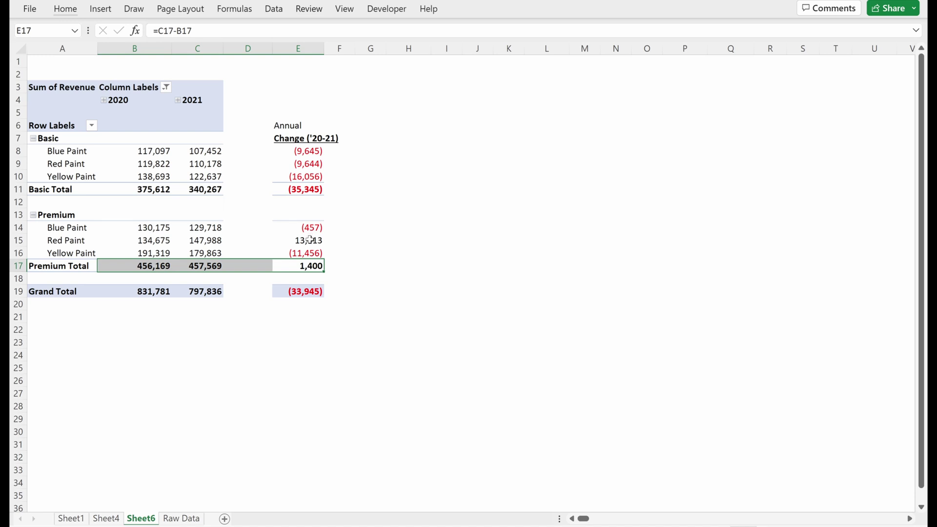
{"action": "left_click_drag", "start_coordinate": [309, 240], "coordinate": [218, 242]}
{"action": "left_click_drag", "start_coordinate": [310, 251], "coordinate": [199, 252]}
{"action": "left_click", "coordinate": [292, 239]}
Set the empty spacer column D to width 2 with Alt H O W
{"action": "left_click", "coordinate": [259, 193]}
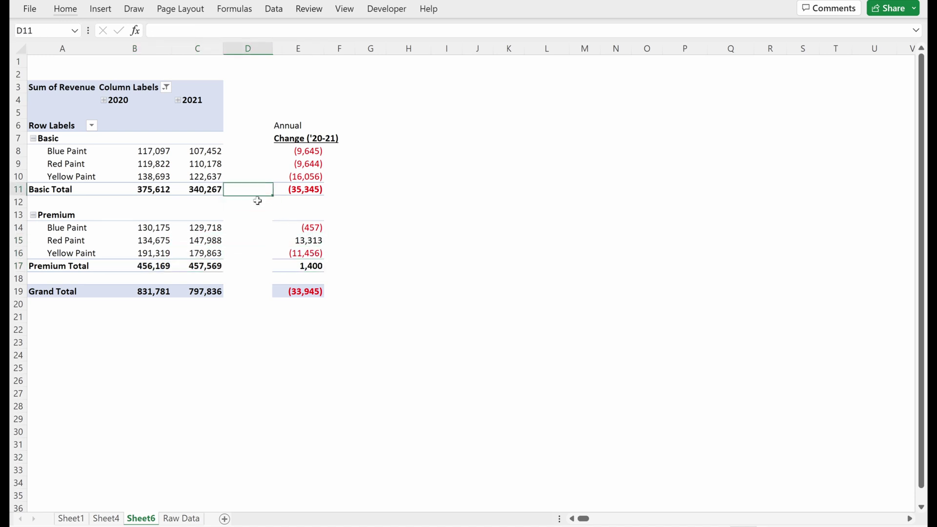
{"action": "key", "text": "alt"}
{"action": "type", "text": "how2"}
{"action": "key", "text": "Return"}
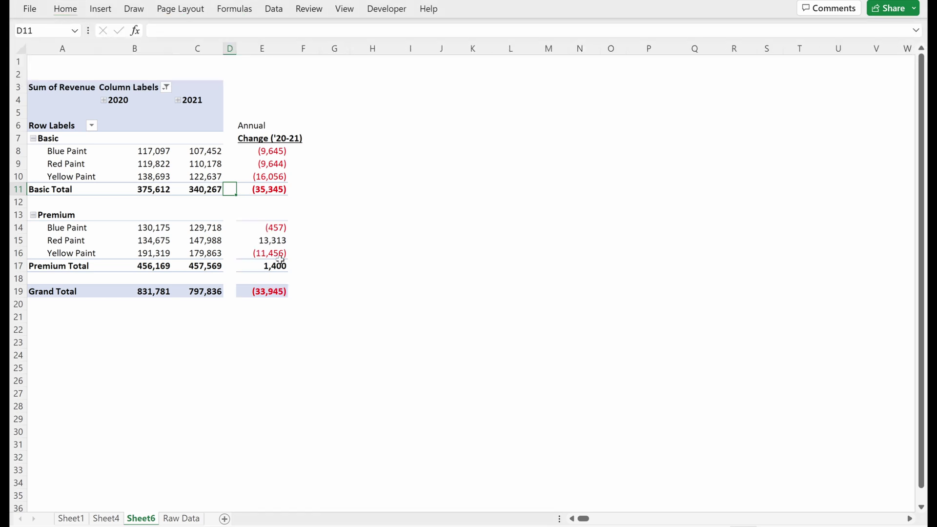
{"action": "key", "text": "Right"}
{"action": "key", "text": "Down"}
{"action": "left_click", "coordinate": [259, 137]}
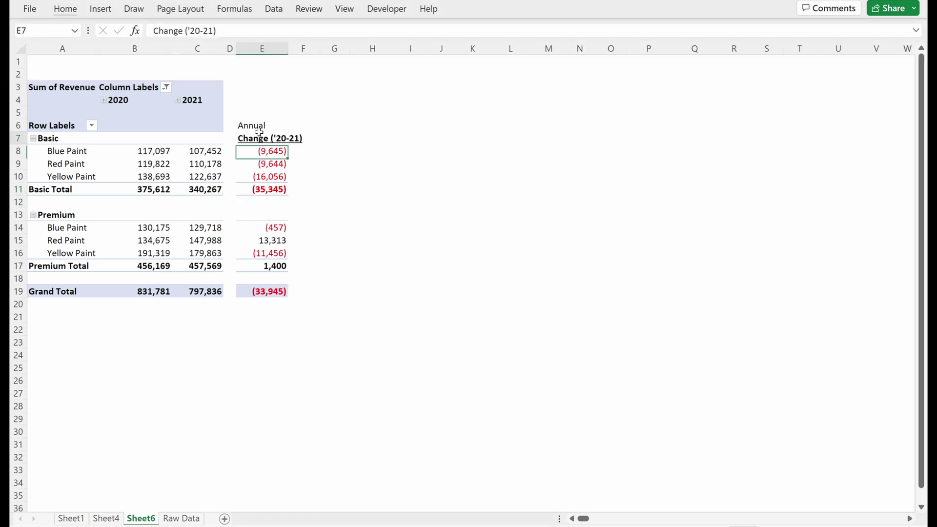
{"action": "left_click", "coordinate": [60, 176]}
Copy the whole revenue pivot and paste a second copy at H3
{"action": "key", "text": "ctrl+a"}
{"action": "key", "text": "ctrl+c"}
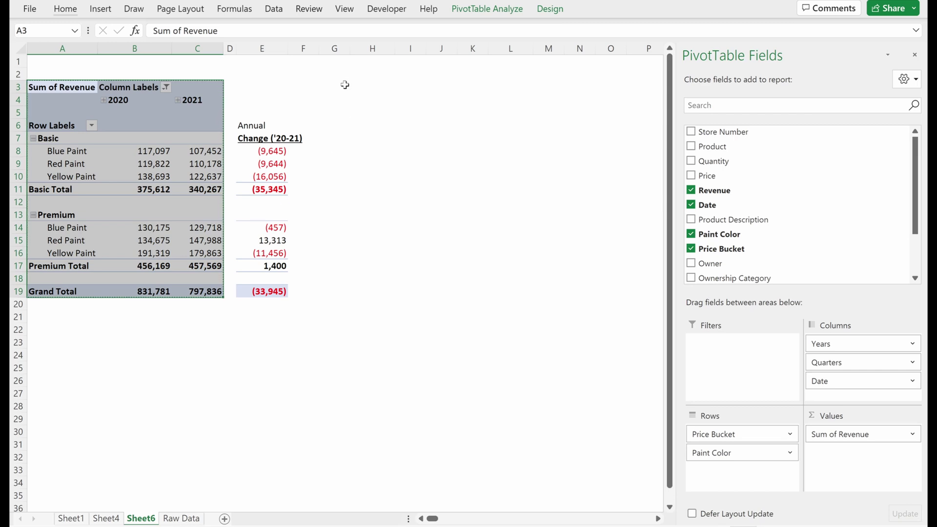
{"action": "left_click", "coordinate": [364, 86]}
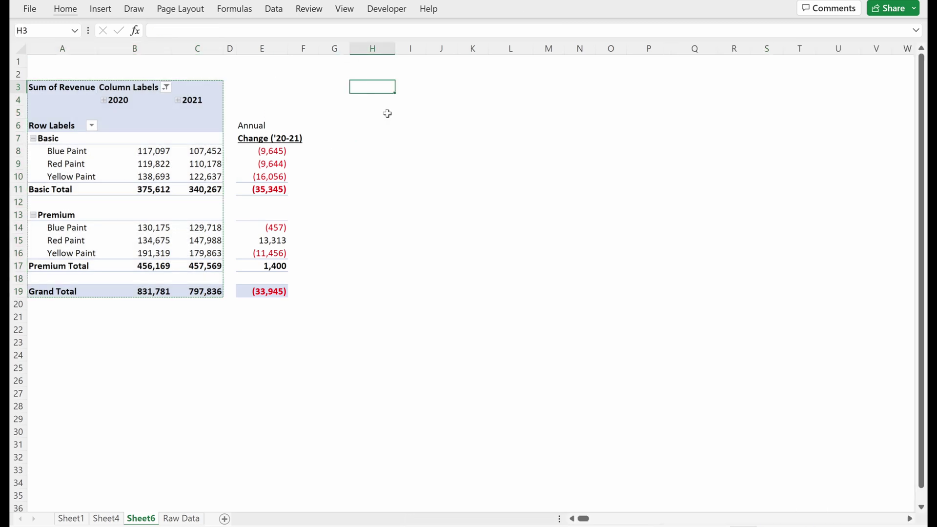
{"action": "key", "text": "ctrl+v"}
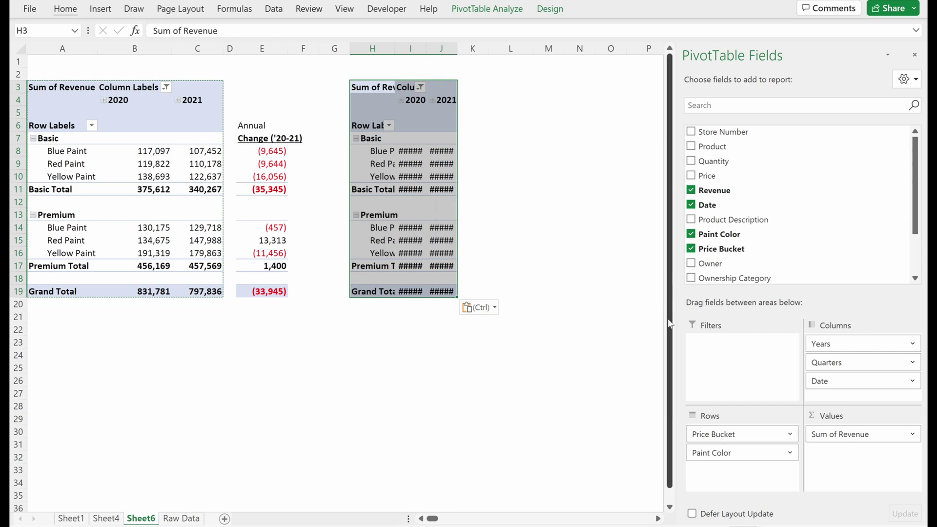
{"action": "left_click", "coordinate": [790, 434]}
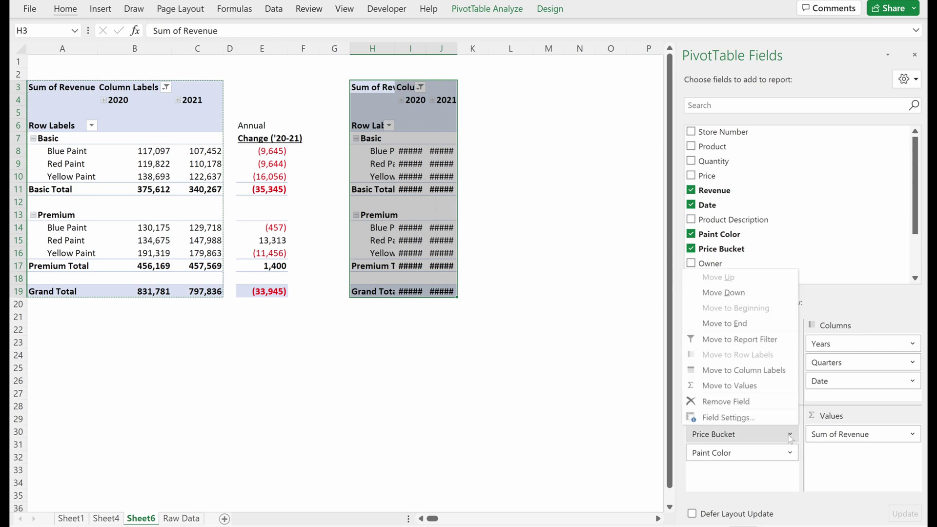
{"action": "left_click", "coordinate": [854, 476]}
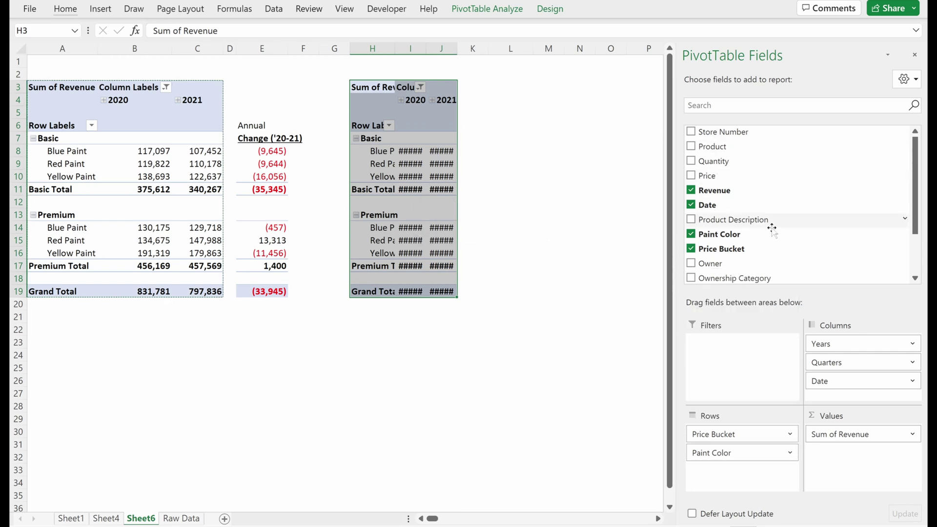
AutoFit the copied pivot's columns H–J so every value shows
{"action": "key", "text": "alt+h"}
{"action": "key", "text": "o"}
{"action": "key", "text": "i"}
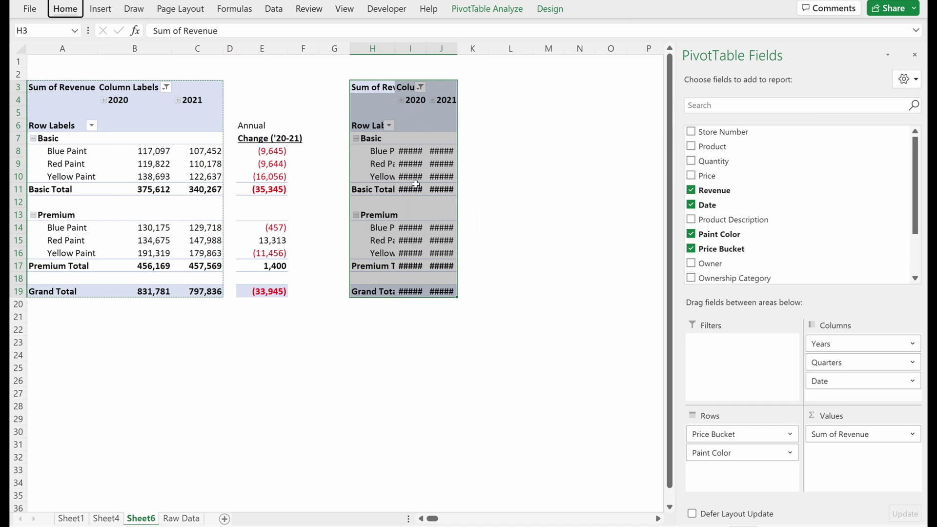
{"action": "scroll", "coordinate": [818, 184], "scroll_direction": "down", "scroll_amount": 3}
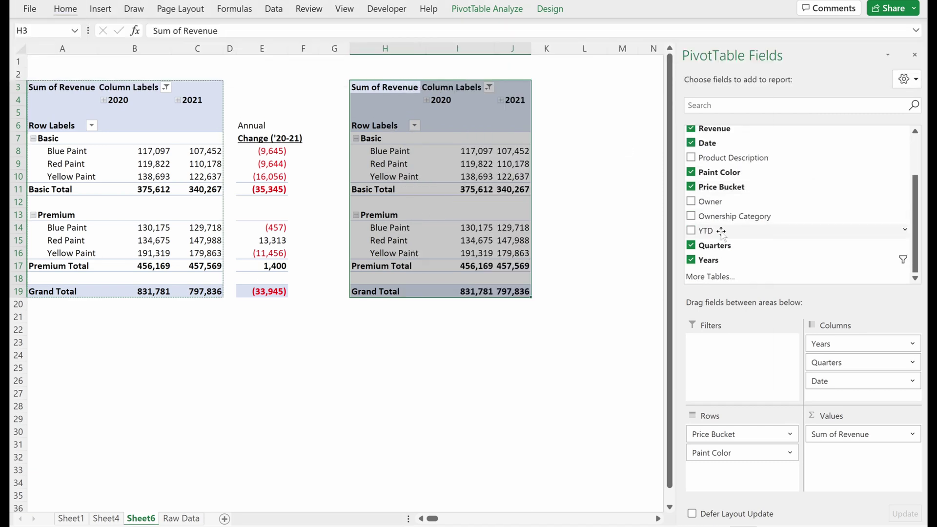
{"action": "left_click_drag", "start_coordinate": [720, 232], "coordinate": [757, 398]}
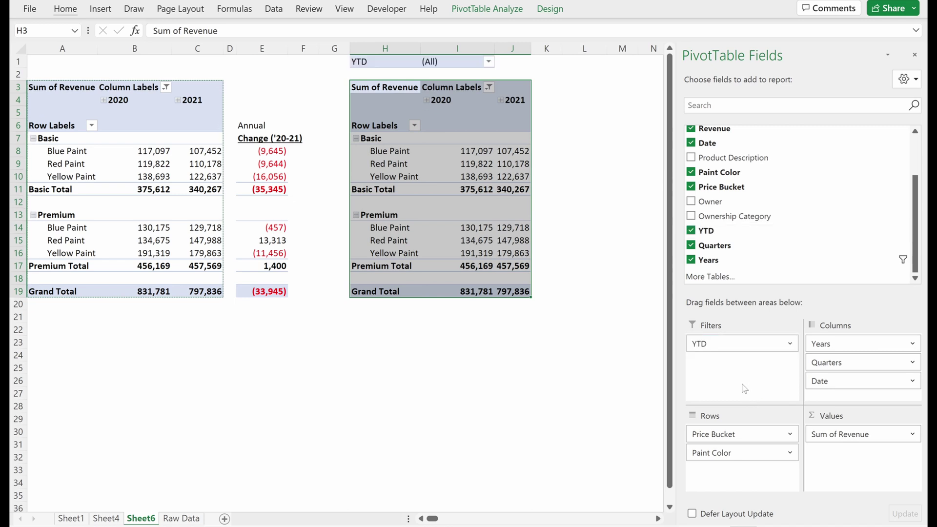
Set the copied pivot's report filter to YTD
{"action": "left_click", "coordinate": [490, 62]}
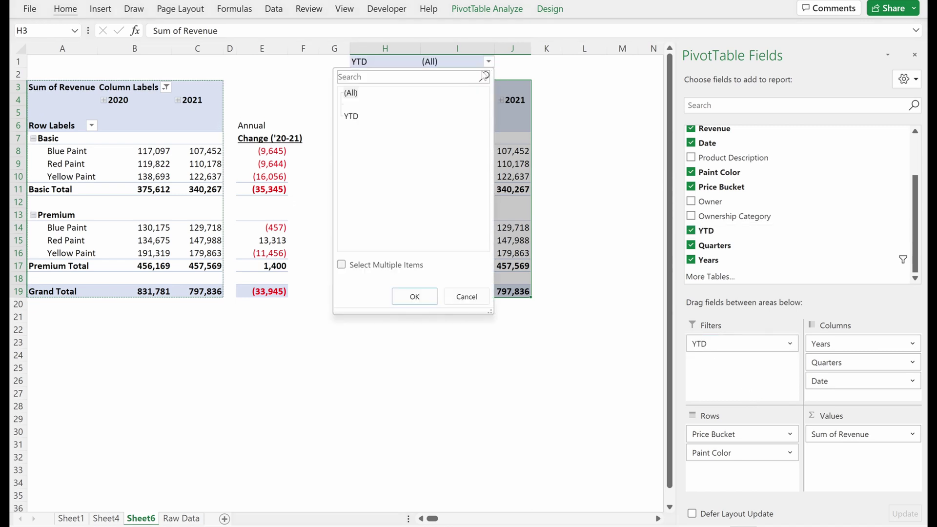
{"action": "left_click", "coordinate": [352, 117]}
{"action": "left_click", "coordinate": [416, 296]}
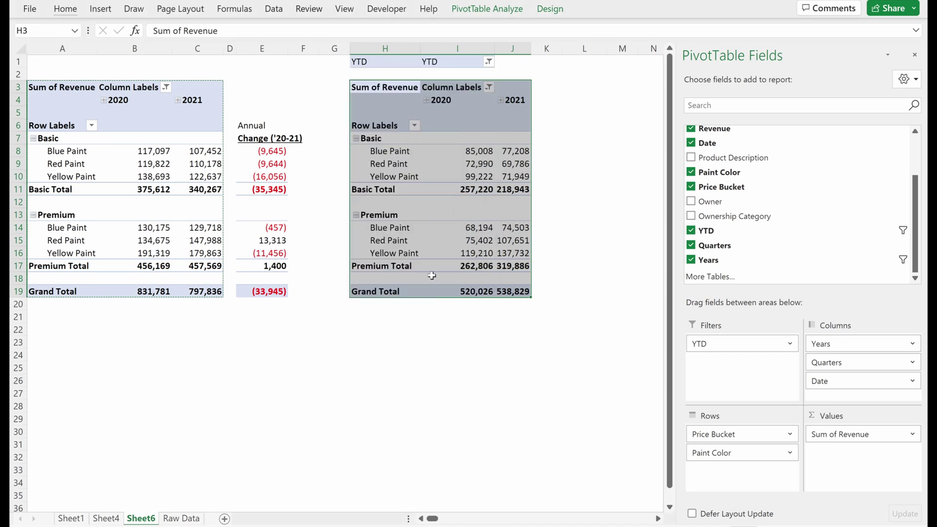
Add 2022 to the Years column filter so 2020, 2021 and 2022 show
{"action": "left_click", "coordinate": [498, 125]}
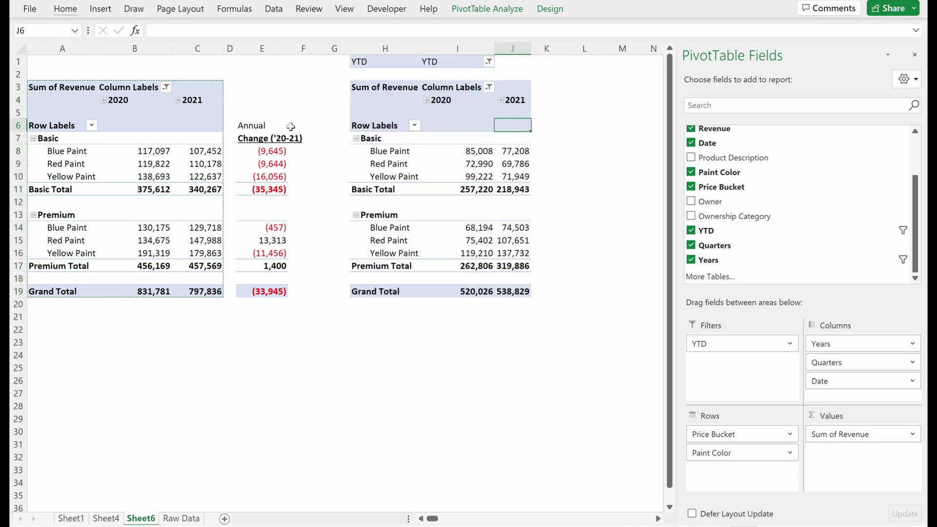
{"action": "left_click", "coordinate": [489, 87]}
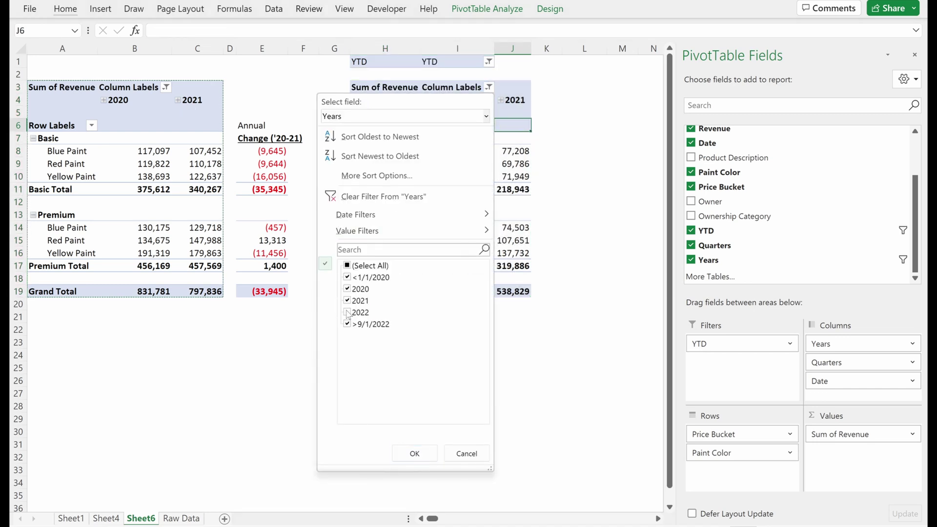
{"action": "left_click", "coordinate": [347, 313]}
{"action": "left_click", "coordinate": [415, 454]}
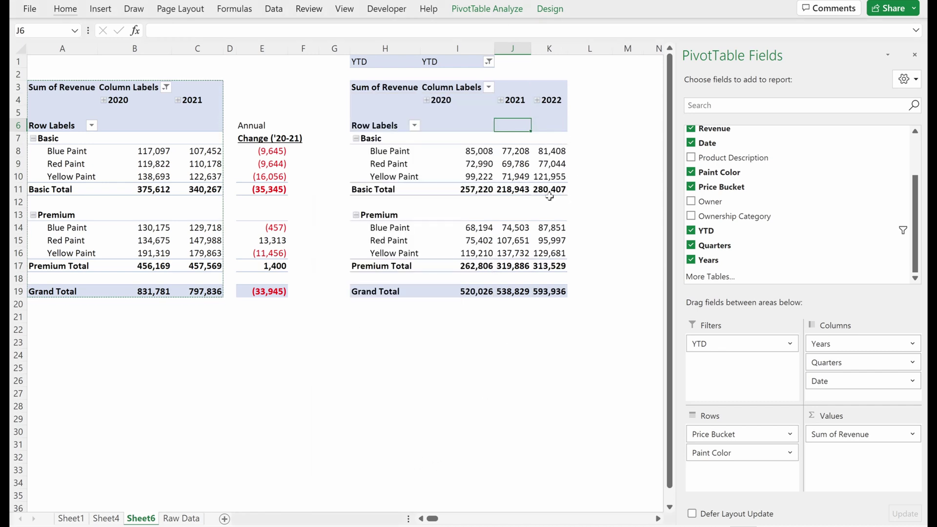
Copy the annual change column E6:E19 to M6 and AutoFit column M
{"action": "left_click_drag", "start_coordinate": [262, 127], "coordinate": [275, 293]}
{"action": "key", "text": "ctrl+c"}
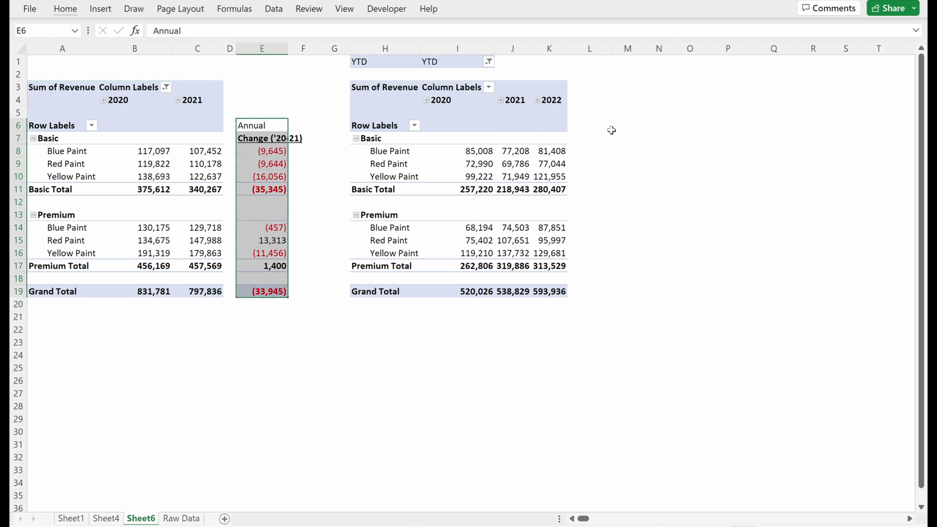
{"action": "left_click", "coordinate": [609, 128]}
{"action": "left_click", "coordinate": [619, 126]}
{"action": "key", "text": "ctrl+v"}
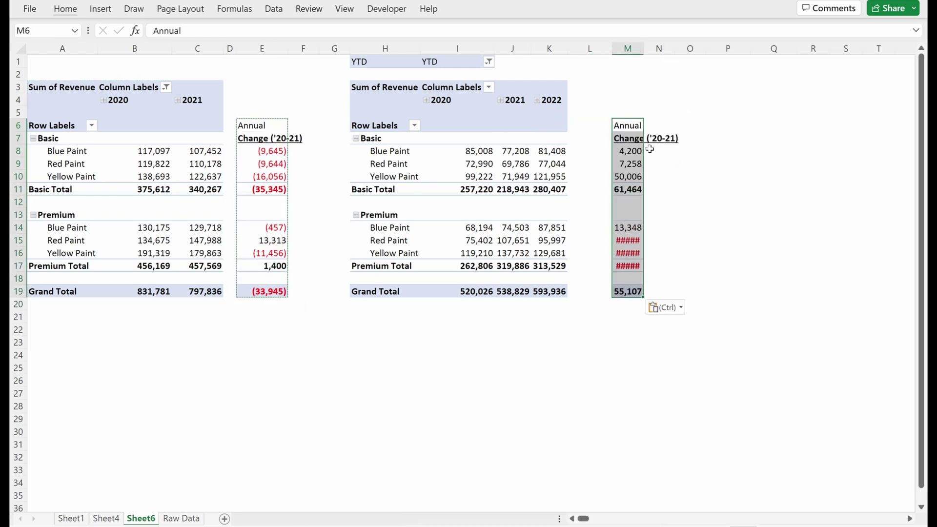
{"action": "key", "text": "alt+h"}
{"action": "key", "text": "o"}
{"action": "key", "text": "i"}
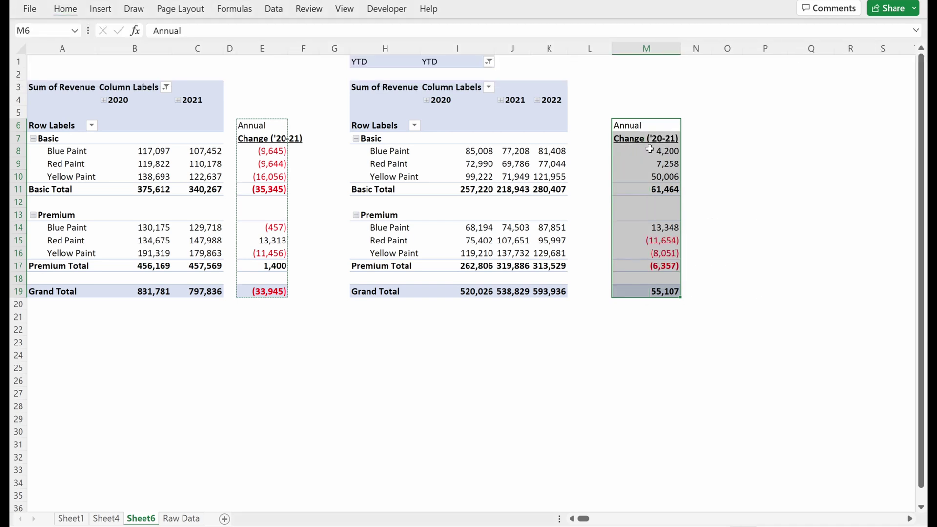
{"action": "key", "text": "Down"}
Relabel M6 as 'YTD' and M7 as Change ('20-22)
{"action": "left_click", "coordinate": [650, 149]}
{"action": "key", "text": "F2"}
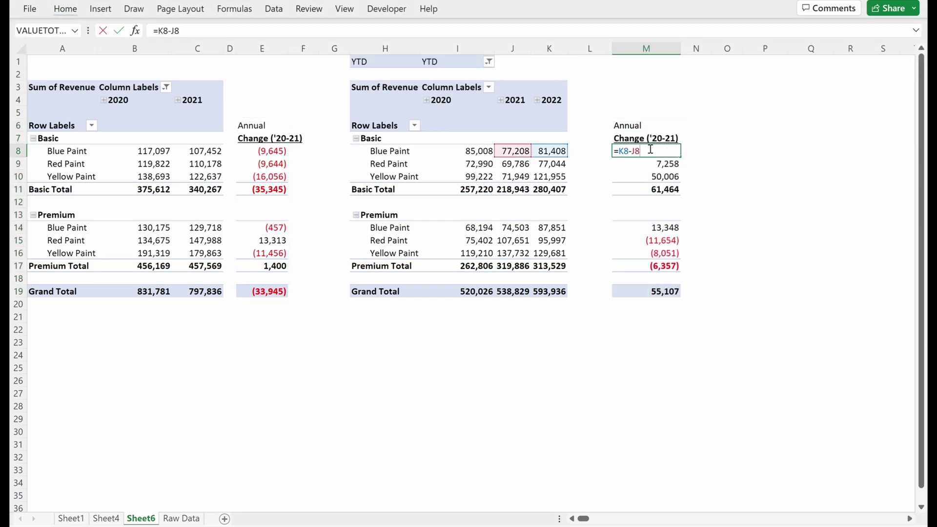
{"action": "key", "text": "Return"}
{"action": "key", "text": "Up"}
{"action": "key", "text": "Up"}
{"action": "key", "text": "Up"}
{"action": "type", "text": "YTD"}
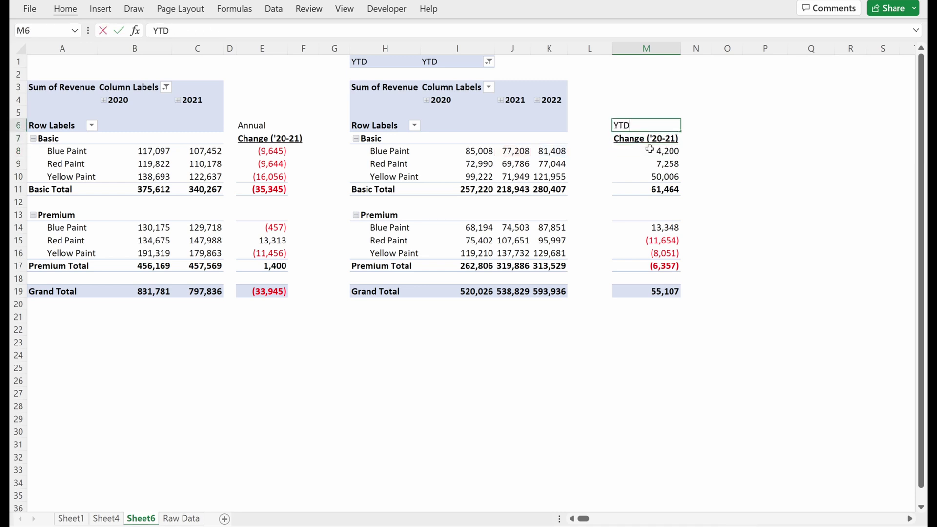
{"action": "key", "text": "Up"}
{"action": "key", "text": "Down"}
{"action": "key", "text": "Down"}
{"action": "key", "text": "F2"}
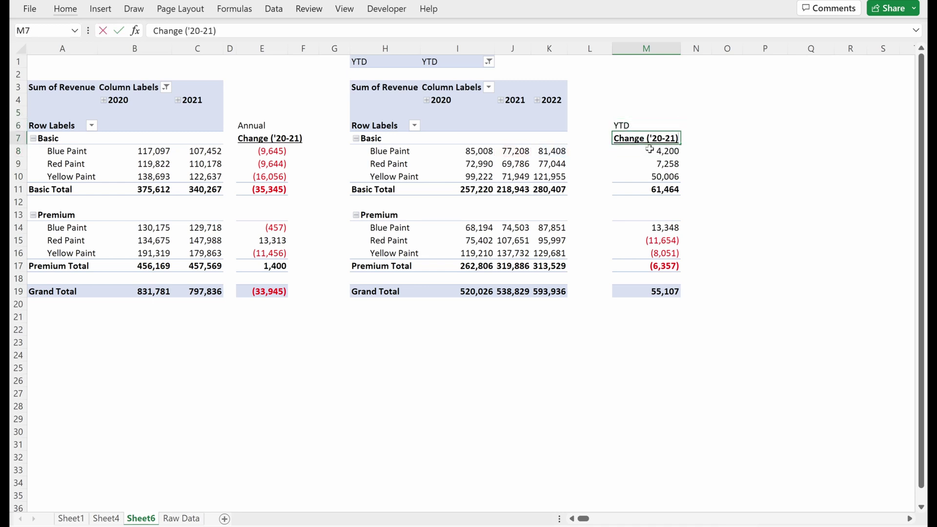
{"action": "key", "text": "BackSpace"}
{"action": "type", "text": "2"}
{"action": "key", "text": "Return"}
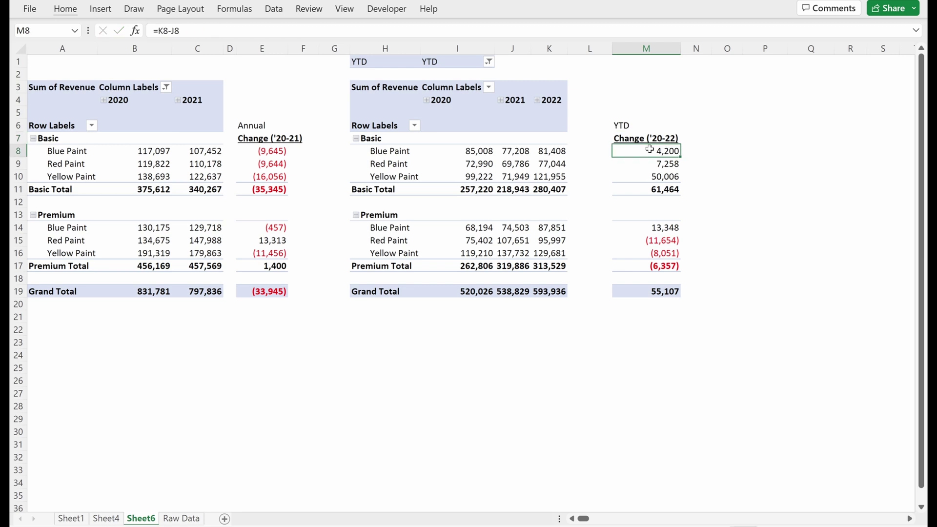
{"action": "key", "text": "Up"}
Copy the header block into column N and retitle it Change ('21-22)
{"action": "key", "text": "shift+Up"}
{"action": "key", "text": "shift+Right"}
{"action": "key", "text": "ctrl+c"}
{"action": "key", "text": "Right"}
{"action": "key", "text": "ctrl+v"}
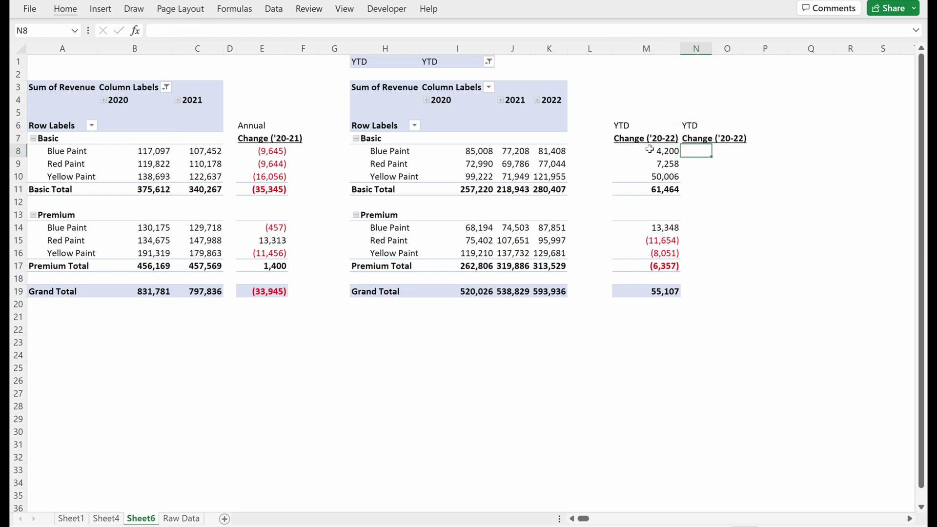
{"action": "key", "text": "Down"}
{"action": "key", "text": "F2"}
{"action": "key", "text": "BackSpace"}
{"action": "type", "text": "1"}
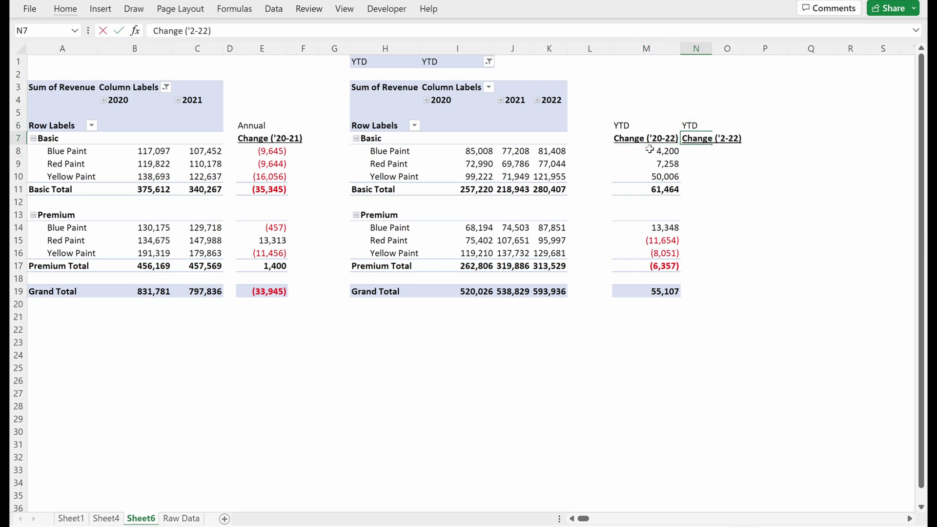
{"action": "key", "text": "Return"}
Rewrite M8 as =$K8-I8, the 2020-to-2022 change, giving (3,600)
{"action": "key", "text": "Left"}
{"action": "key", "text": "F2"}
{"action": "key", "text": "BackSpace"}
{"action": "key", "text": "BackSpace"}
{"action": "key", "text": "BackSpace"}
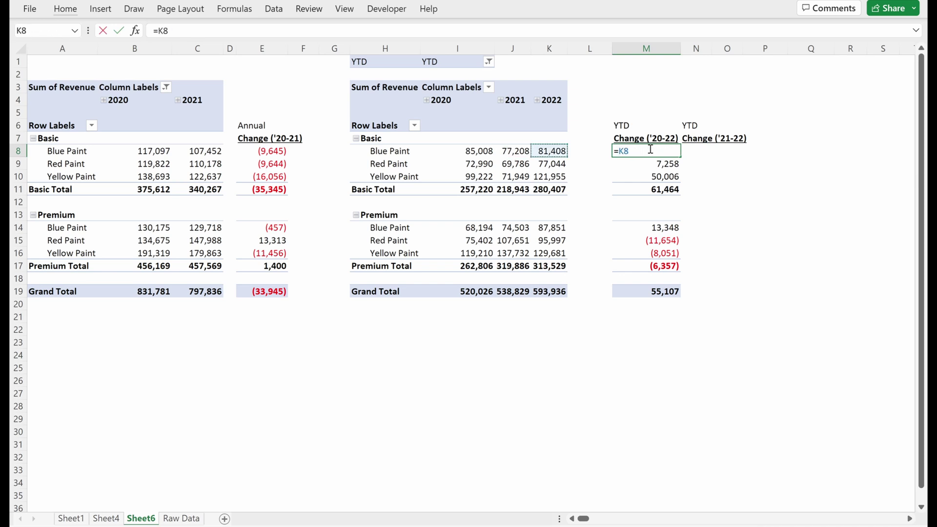
{"action": "key", "text": "F4"}
{"action": "key", "text": "F4"}
{"action": "key", "text": "F4"}
{"action": "type", "text": "-"}
{"action": "key", "text": "Left"}
{"action": "key", "text": "Left"}
{"action": "key", "text": "Left"}
{"action": "key", "text": "Left"}
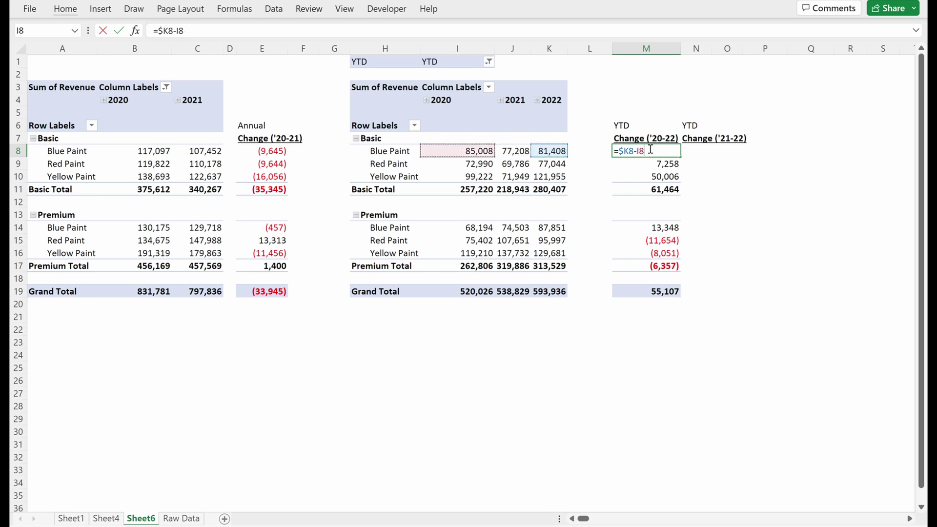
{"action": "key", "text": "Return"}
Fill the M8 change formula across M8:N19 as formulas only
{"action": "left_click", "coordinate": [650, 149]}
{"action": "key", "text": "ctrl+c"}
{"action": "key", "text": "ctrl+shift+Down"}
{"action": "key", "text": "ctrl+shift+Down"}
{"action": "key", "text": "ctrl+shift+Down"}
{"action": "key", "text": "ctrl+shift+Down"}
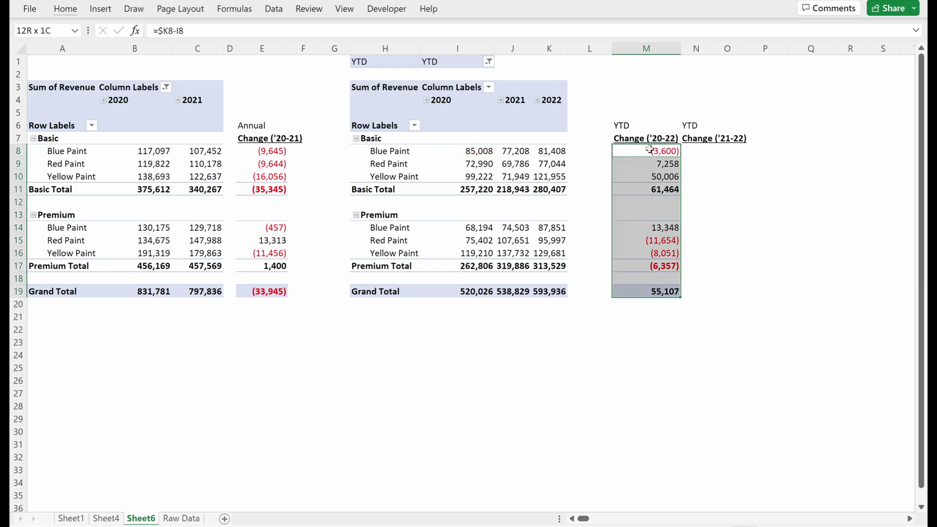
{"action": "key", "text": "ctrl+v"}
{"action": "key", "text": "shift+Right"}
{"action": "key", "text": "ctrl+alt+v"}
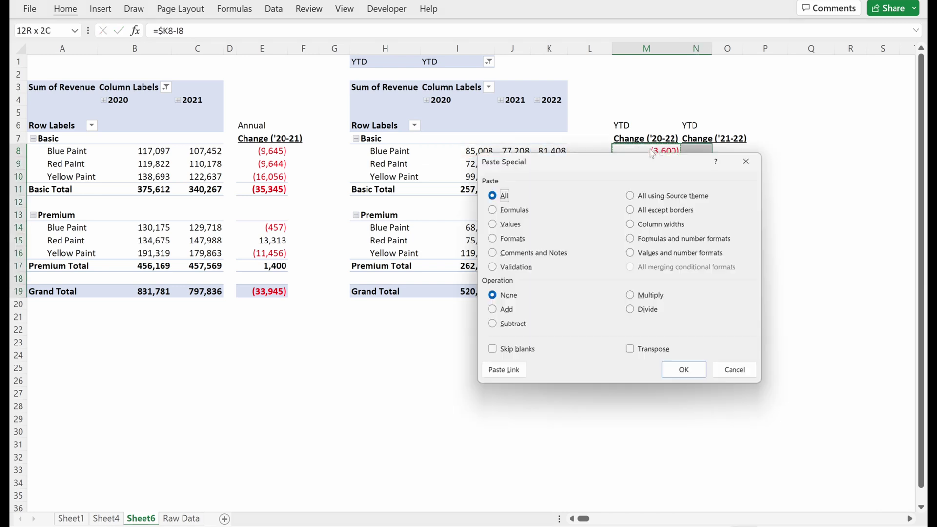
{"action": "key", "text": "f"}
{"action": "key", "text": "Return"}
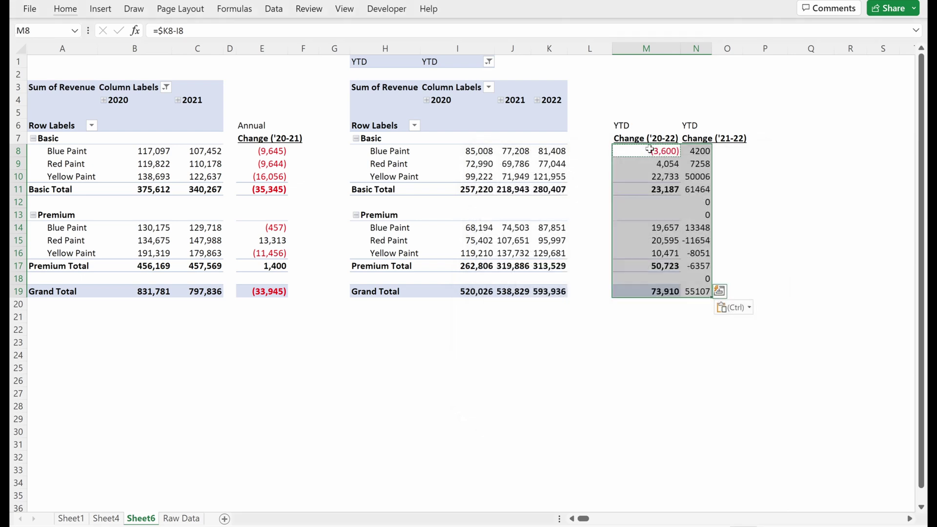
Paste column M's red-parentheses formats onto N8:N19 and AutoFit column N
{"action": "left_click", "coordinate": [651, 151]}
{"action": "key", "text": "ctrl+shift+Down"}
{"action": "key", "text": "ctrl+c"}
{"action": "key", "text": "Right"}
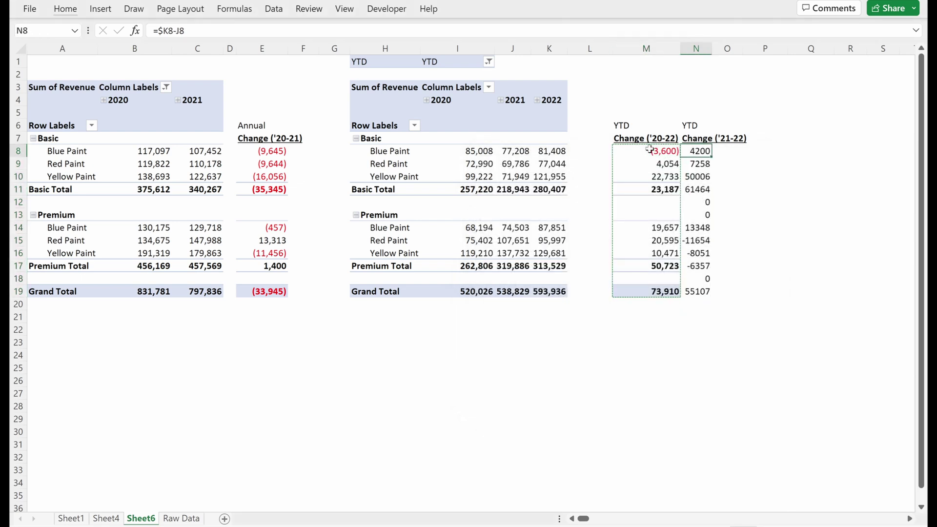
{"action": "key", "text": "ctrl+alt+v"}
{"action": "key", "text": "t"}
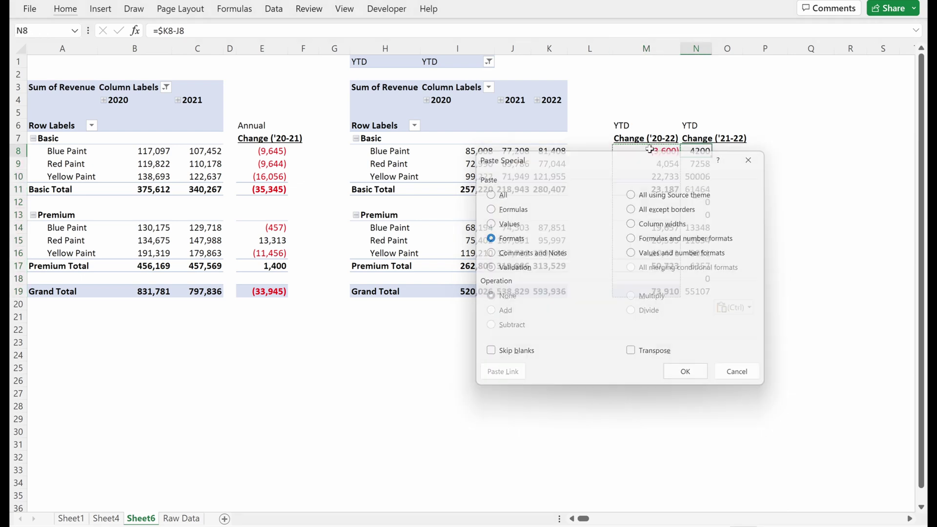
{"action": "key", "text": "Return"}
{"action": "key", "text": "alt+h"}
{"action": "key", "text": "o"}
{"action": "key", "text": "i"}
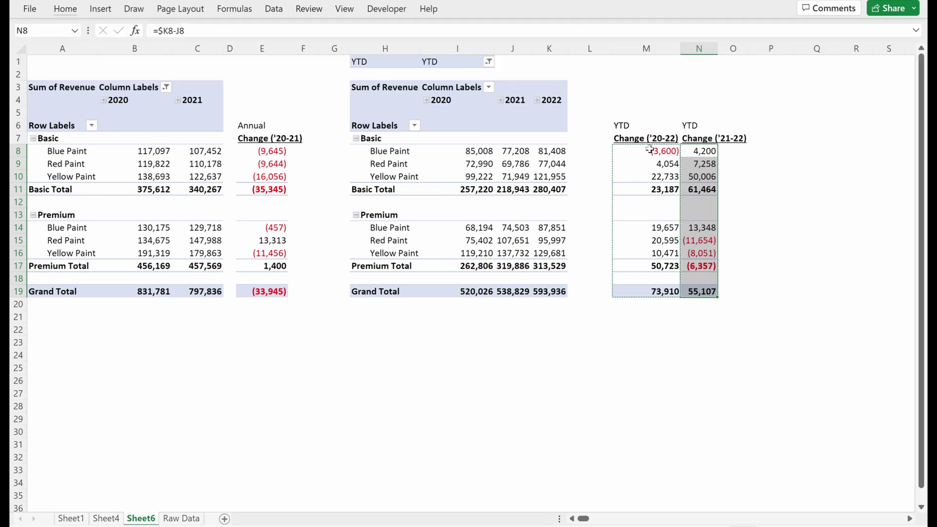
Verify the M and N change formulas for rows 8 through 11
{"action": "key", "text": "Left"}
{"action": "key", "text": "F2"}
{"action": "key", "text": "Escape"}
{"action": "key", "text": "Right"}
{"action": "key", "text": "F2"}
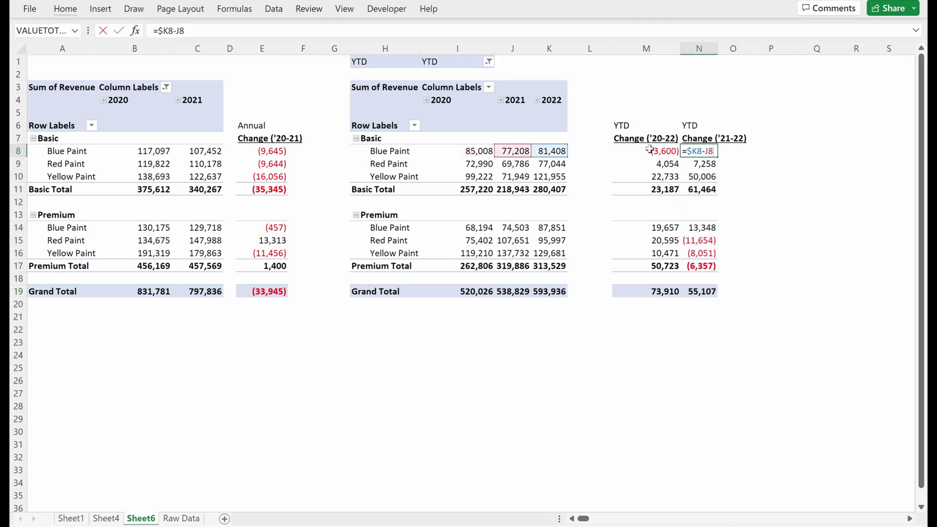
{"action": "key", "text": "Return"}
{"action": "key", "text": "F2"}
{"action": "key", "text": "shift+Tab"}
{"action": "key", "text": "F2"}
{"action": "key", "text": "Return"}
{"action": "key", "text": "F2"}
{"action": "key", "text": "Tab"}
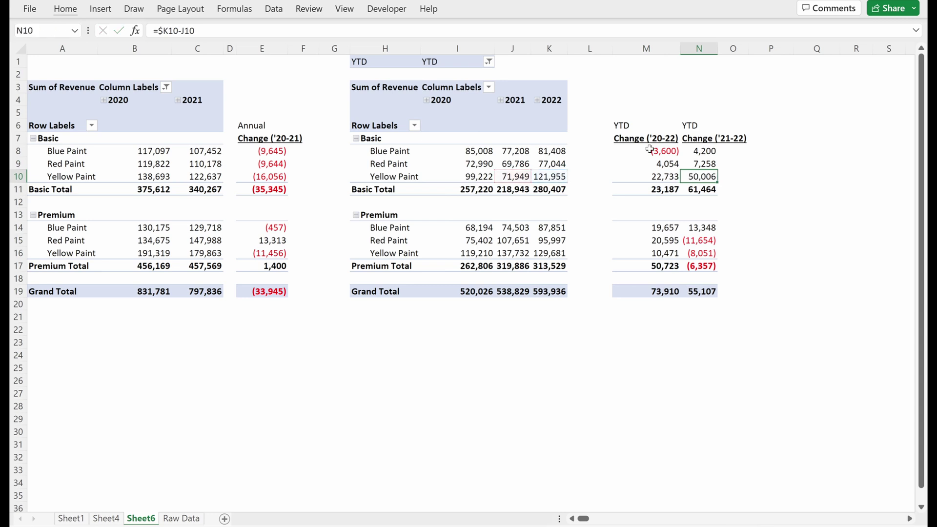
{"action": "key", "text": "Down"}
{"action": "key", "text": "F2"}
{"action": "key", "text": "Escape"}
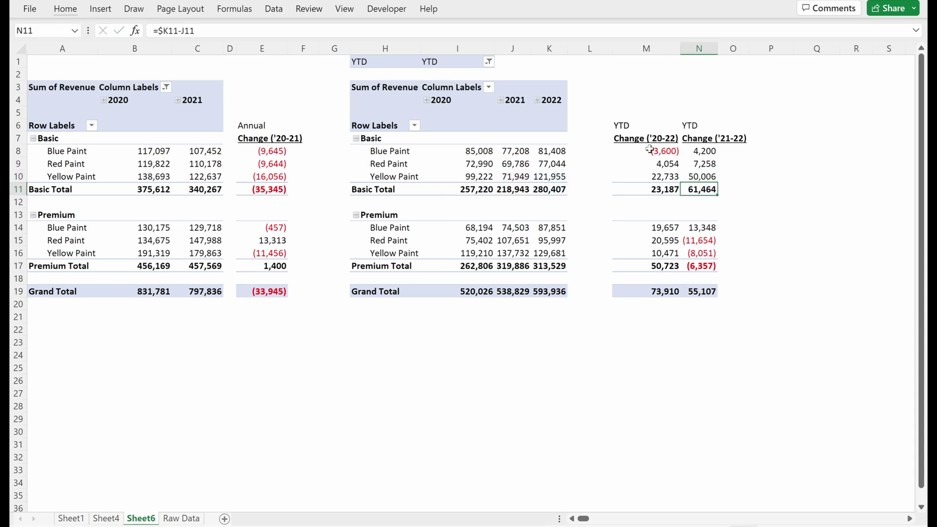
Check the blank gap rows and header cells in the YTD change columns
{"action": "key", "text": "Down"}
{"action": "key", "text": "Left"}
{"action": "key", "text": "Down"}
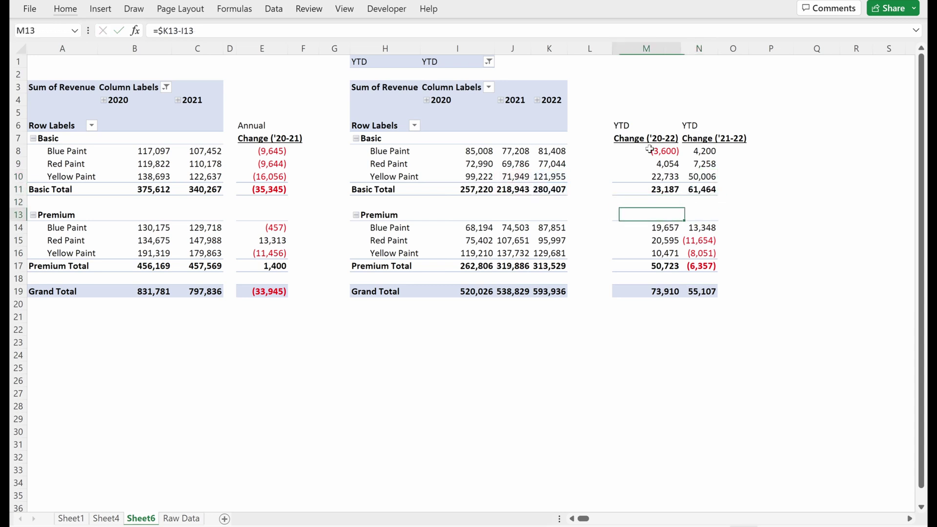
{"action": "key", "text": "Up"}
{"action": "key", "text": "Right"}
{"action": "key", "text": "Up"}
{"action": "key", "text": "Left"}
{"action": "key", "text": "Up"}
{"action": "key", "text": "Up"}
{"action": "key", "text": "Up"}
{"action": "key", "text": "Up"}
{"action": "key", "text": "Up"}
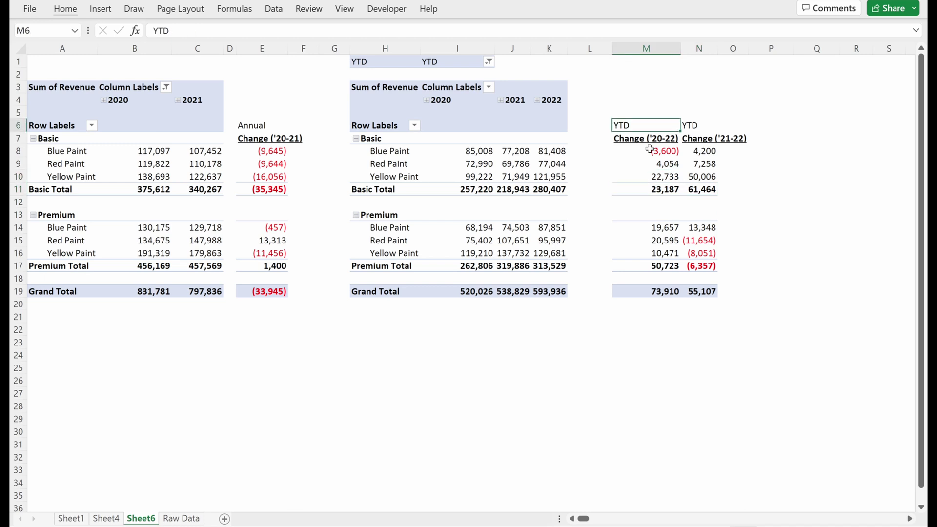
{"action": "key", "text": "Down"}
Review the '20-22 change values, including the grand total against 2022 revenue
{"action": "key", "text": "ctrl+shift+Down"}
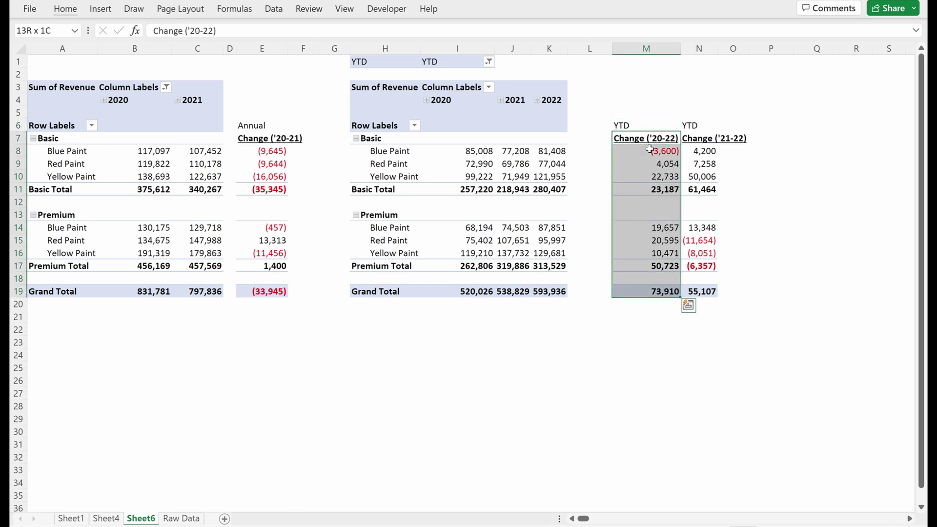
{"action": "key", "text": "ctrl+Down"}
{"action": "key", "text": "Left"}
{"action": "key", "text": "Left"}
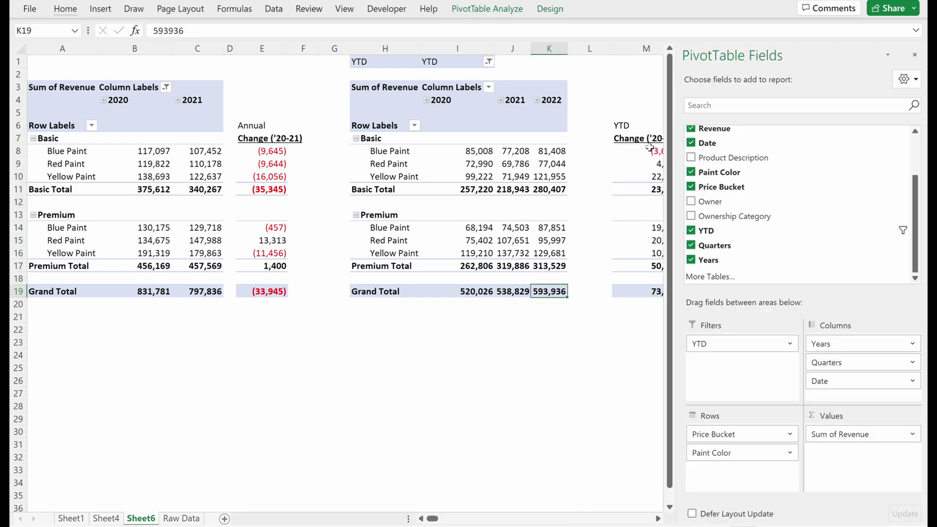
{"action": "key", "text": "Right"}
{"action": "key", "text": "Right"}
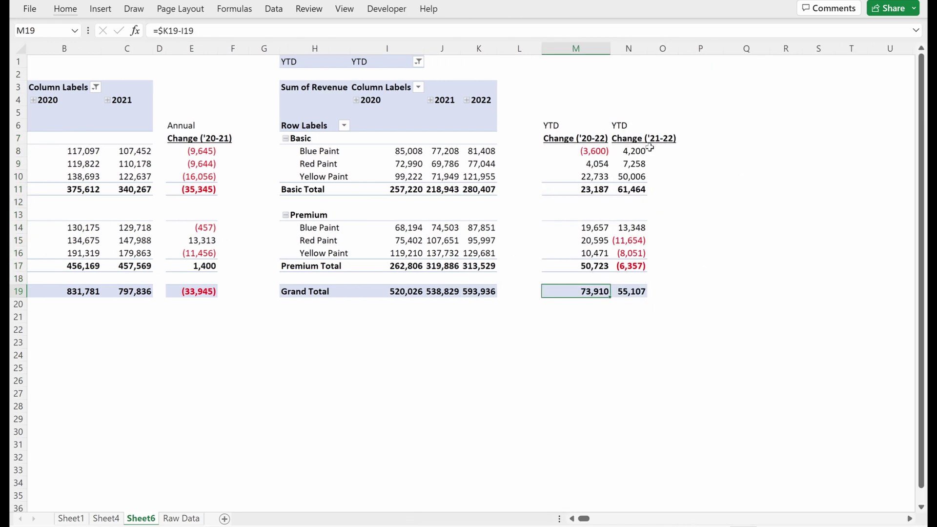
{"action": "key", "text": "ctrl+Up"}
{"action": "key", "text": "Down"}
{"action": "key", "text": "Down"}
{"action": "key", "text": "ctrl+shift+Down"}
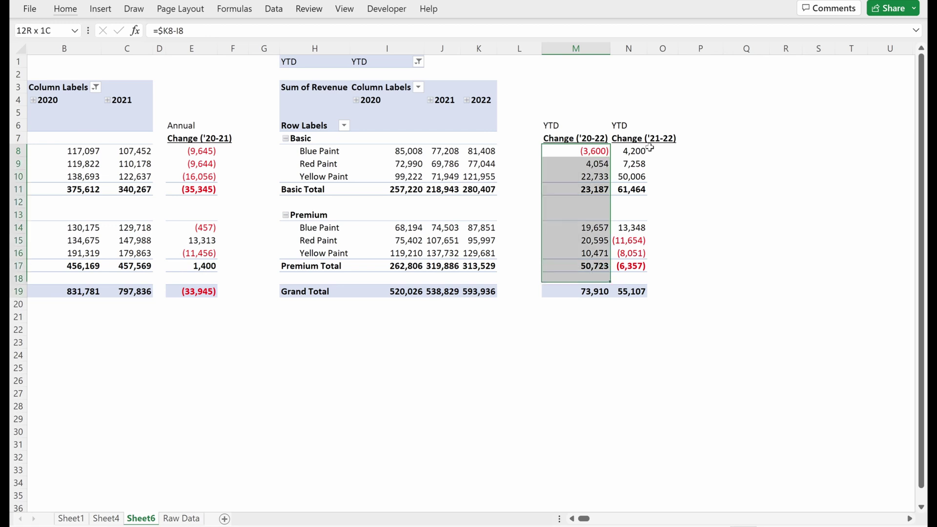
{"action": "left_click_drag", "start_coordinate": [588, 147], "coordinate": [579, 190]}
{"action": "left_click", "coordinate": [579, 178]}
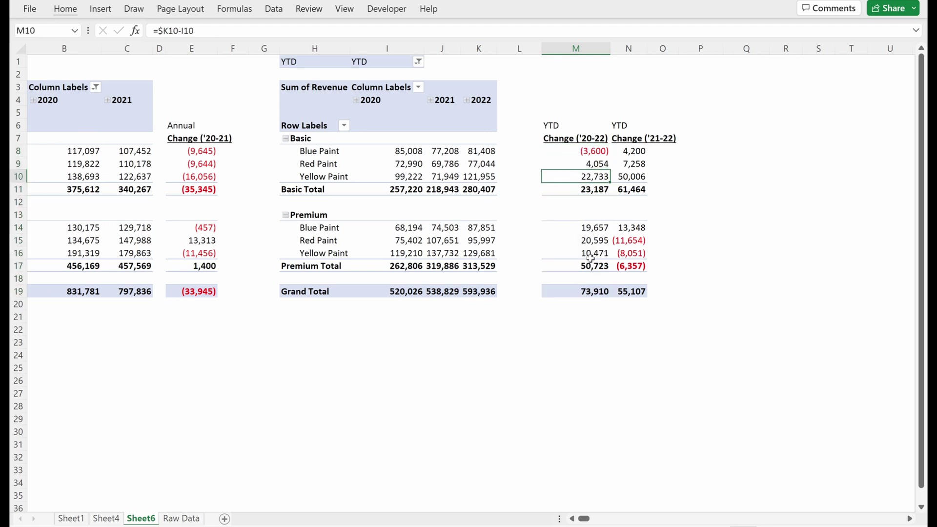
{"action": "left_click_drag", "start_coordinate": [588, 265], "coordinate": [592, 229]}
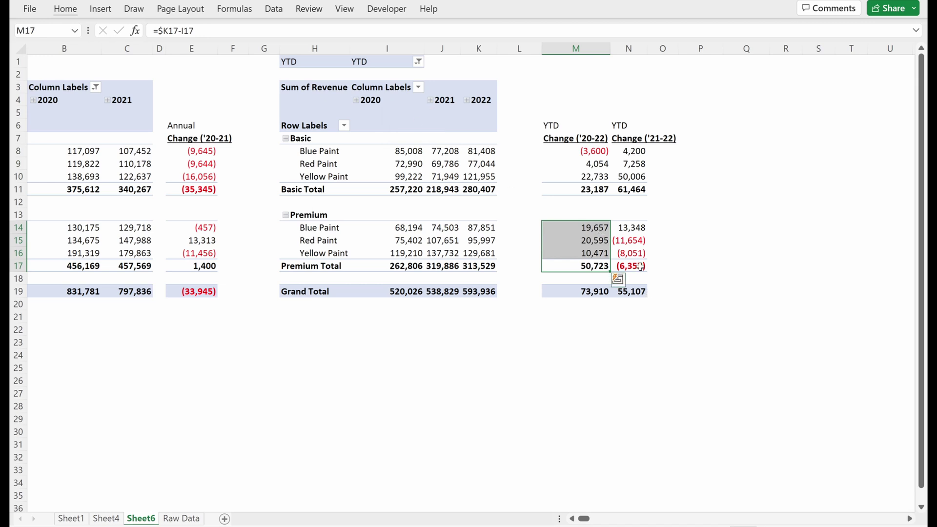
AutoFit column N so the full Change ('21-22) heading fits
{"action": "left_click", "coordinate": [634, 140]}
{"action": "key", "text": "alt+h"}
{"action": "key", "text": "o"}
{"action": "key", "text": "i"}
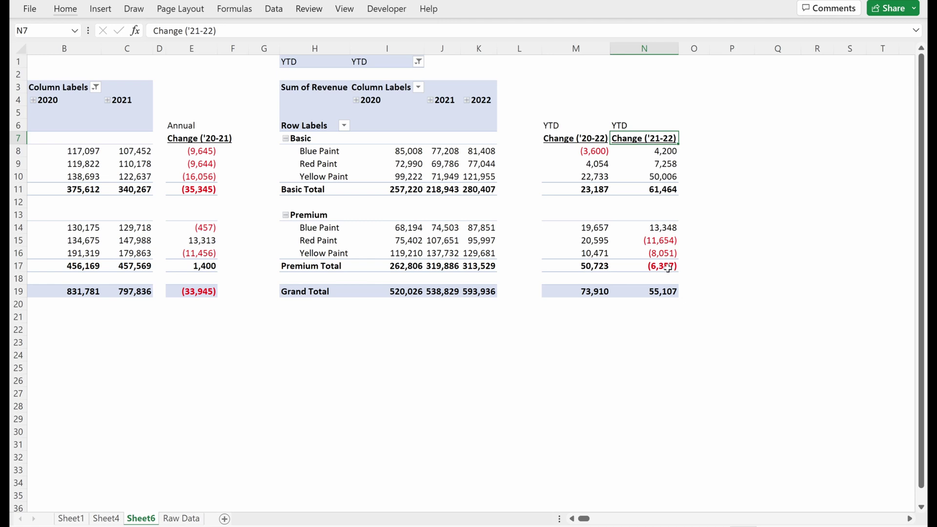
Review the Premium, Basic and grand total '21-22 changes, e.g. Premium Total (6,357)
{"action": "left_click_drag", "start_coordinate": [668, 267], "coordinate": [669, 227]}
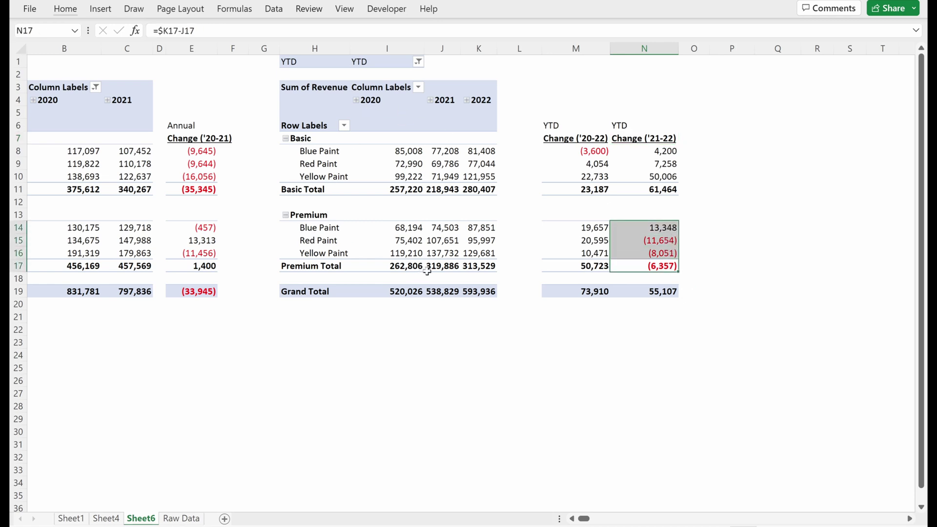
{"action": "left_click_drag", "start_coordinate": [409, 266], "coordinate": [449, 234]}
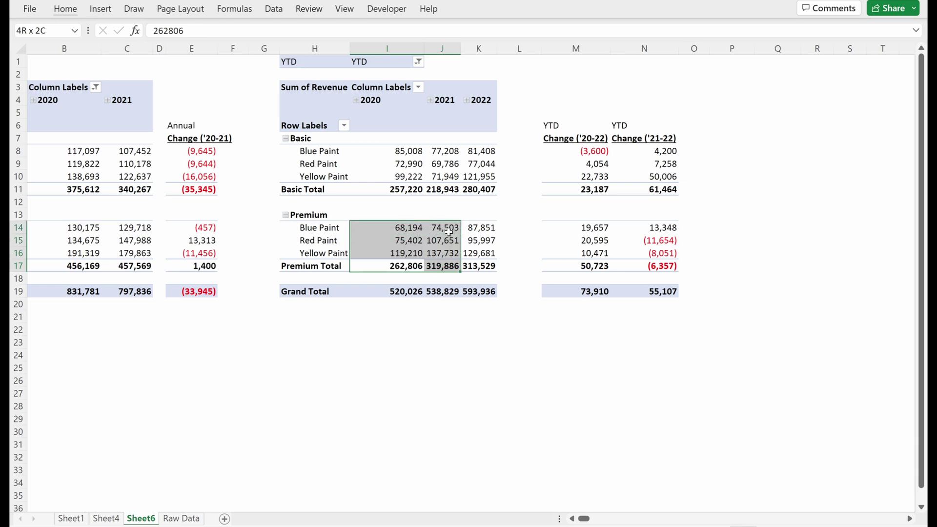
{"action": "left_click", "coordinate": [643, 266]}
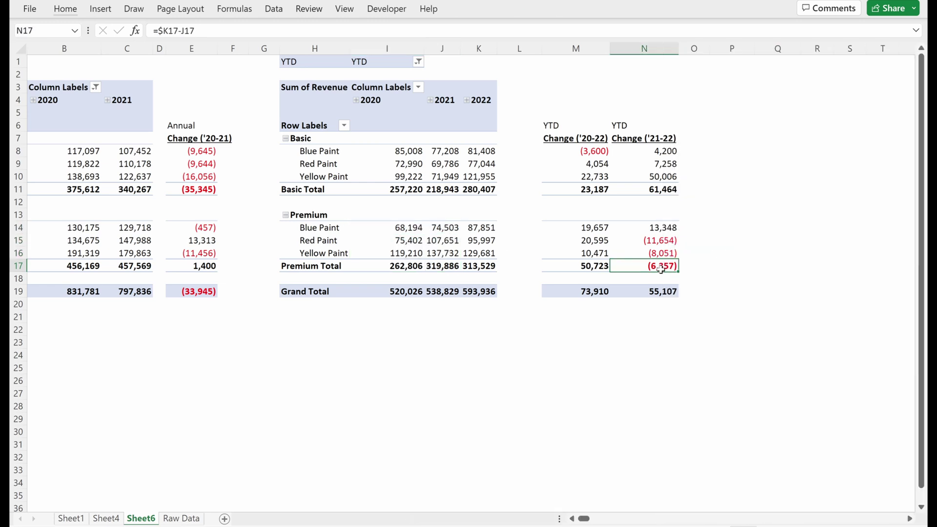
{"action": "left_click", "coordinate": [668, 292]}
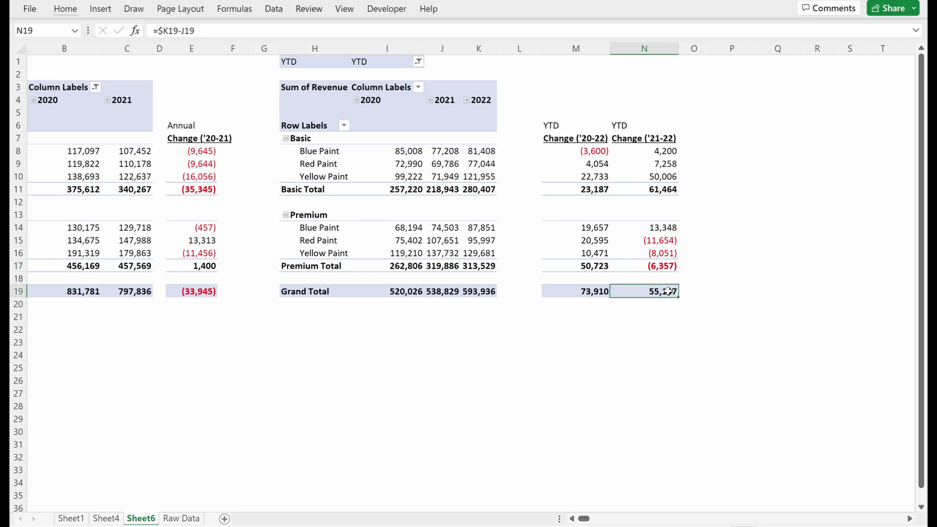
{"action": "mouse_move", "coordinate": [664, 192]}
{"action": "left_mouse_down"}
{"action": "mouse_move", "coordinate": [666, 152]}
{"action": "mouse_move", "coordinate": [669, 160]}
{"action": "left_mouse_up"}
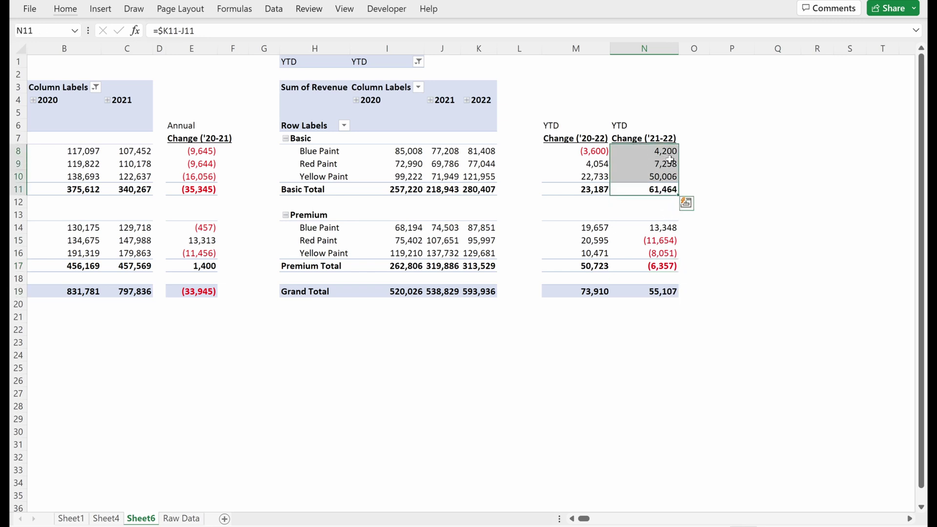
{"action": "left_click", "coordinate": [660, 184]}
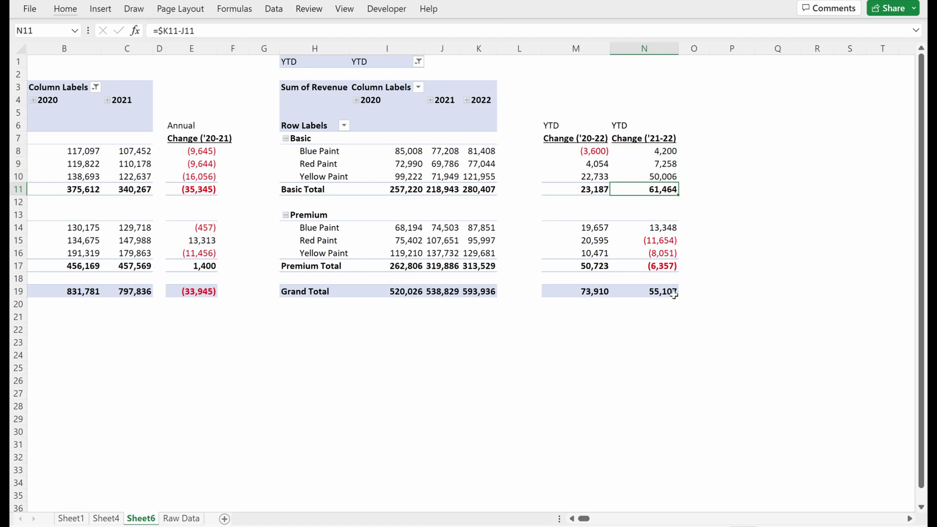
{"action": "key", "text": "ctrl+Home"}
{"action": "left_click", "coordinate": [703, 292], "text": "shift"}
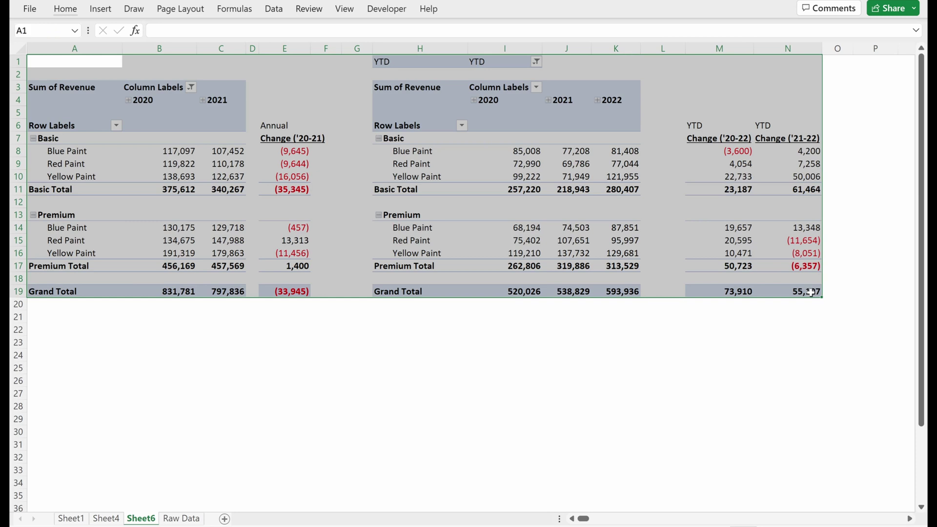
Copy both revenue pivots with their change columns and paste a duplicate at row 22
{"action": "key", "text": "ctrl+c"}
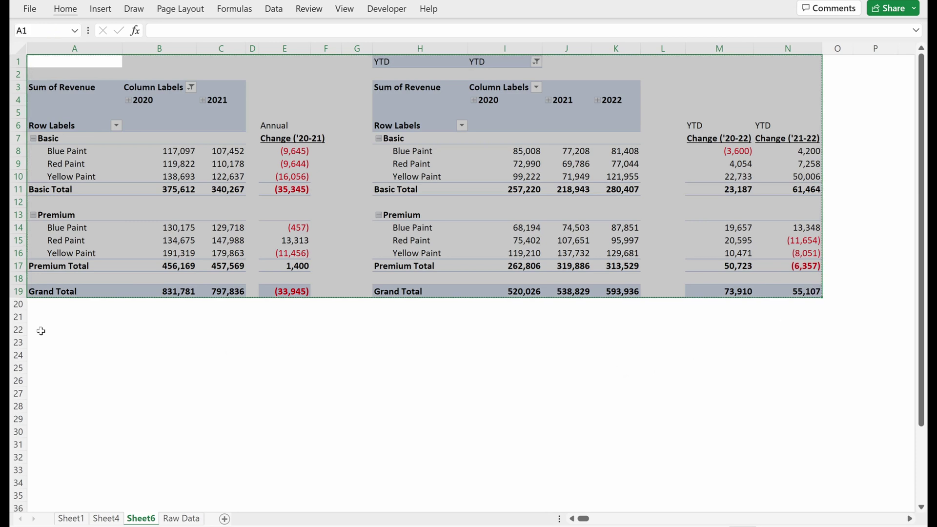
{"action": "left_click", "coordinate": [34, 335]}
{"action": "key", "text": "ctrl+v"}
Regroup the copied annual pivot by Ownership Category instead of Paint Color, above Price Bucket
{"action": "left_click", "coordinate": [178, 421]}
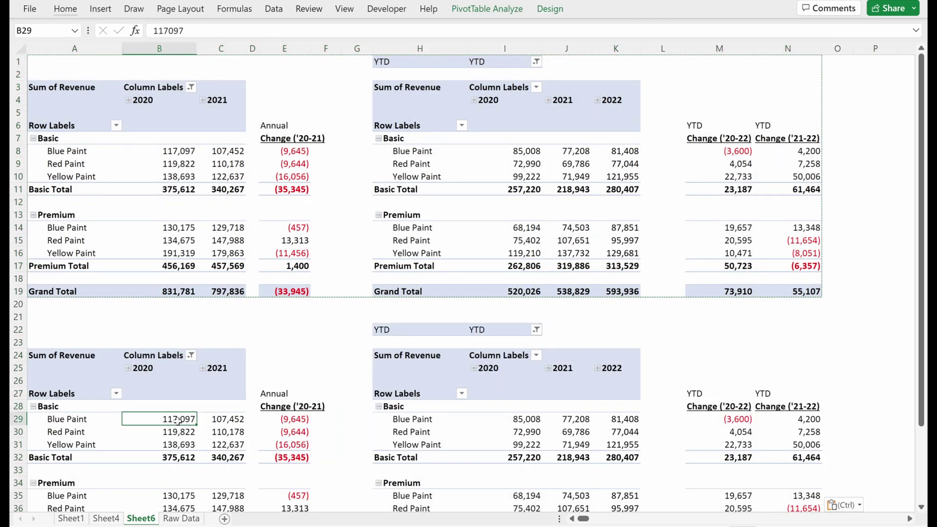
{"action": "scroll", "coordinate": [179, 420], "scroll_direction": "down", "scroll_amount": 3}
{"action": "left_click", "coordinate": [184, 318]}
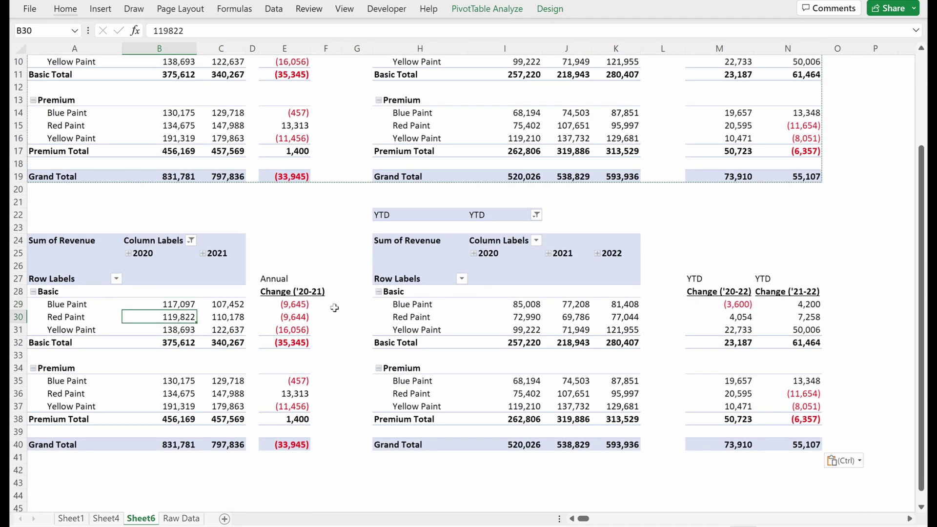
{"action": "right_click", "coordinate": [162, 318]}
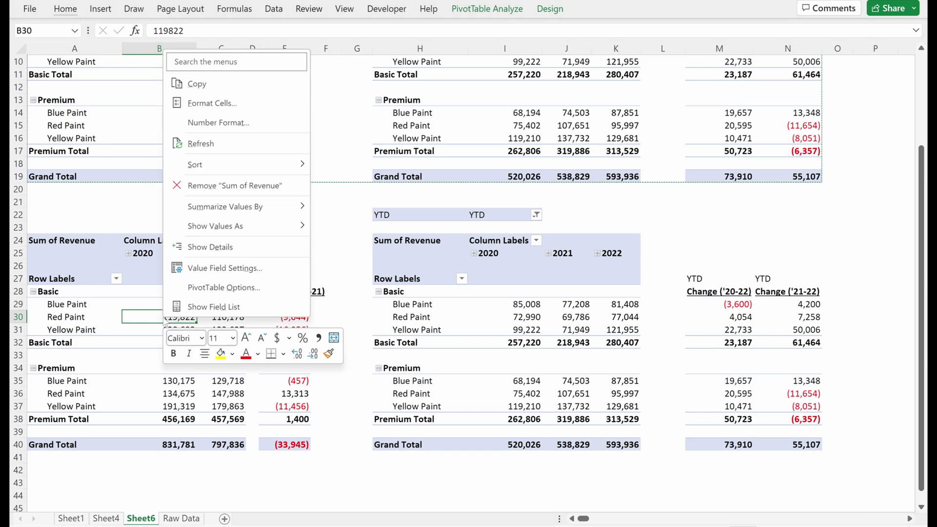
{"action": "left_click", "coordinate": [214, 307]}
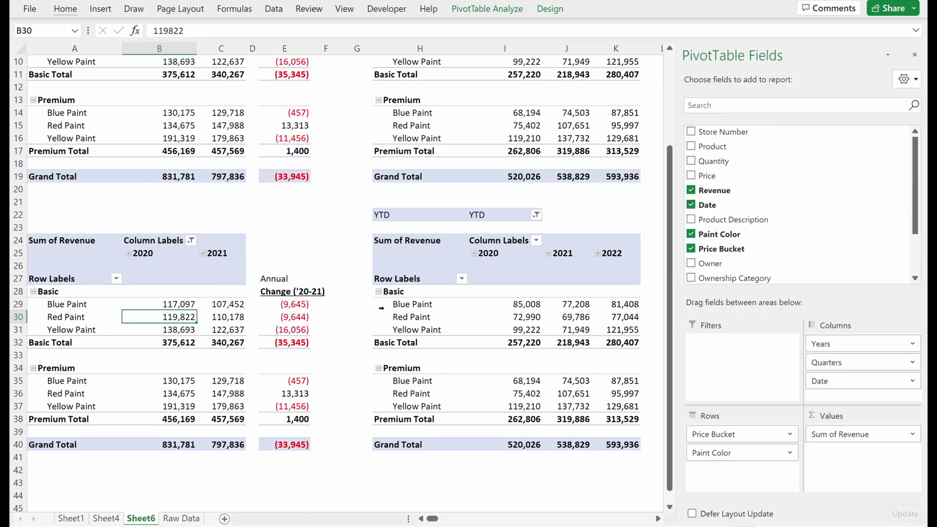
{"action": "left_click", "coordinate": [789, 453]}
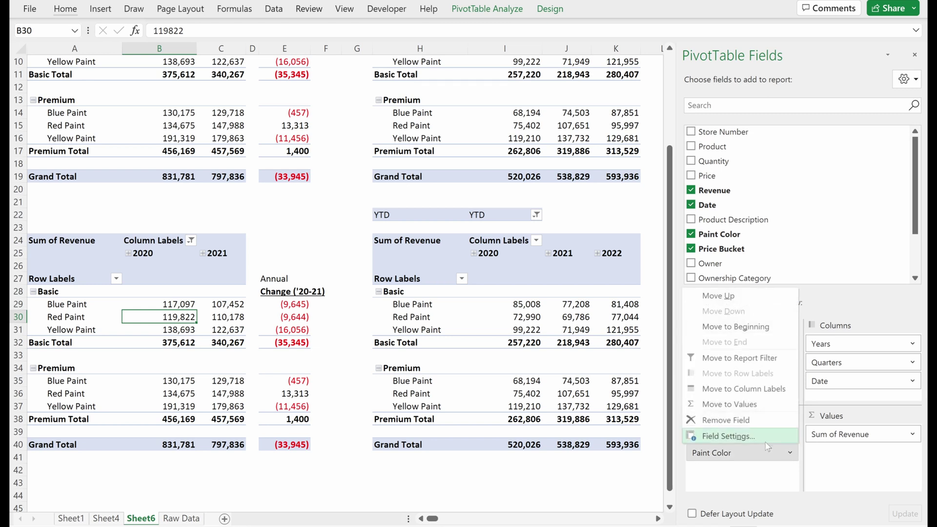
{"action": "left_click", "coordinate": [754, 423]}
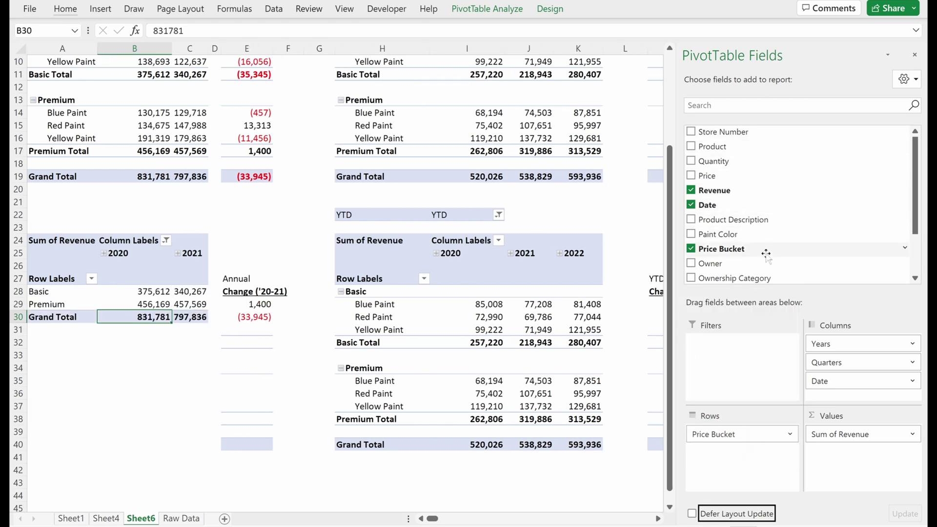
{"action": "left_click_drag", "start_coordinate": [764, 278], "coordinate": [747, 429]}
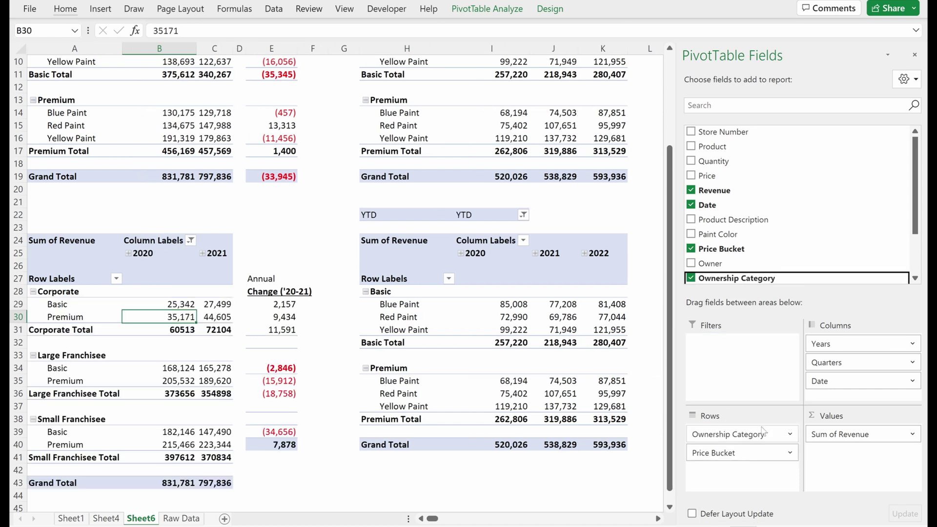
Review the Corporate Basic and Premium revenues, then select the first change cell E29
{"action": "left_click", "coordinate": [69, 295]}
{"action": "left_click_drag", "start_coordinate": [73, 306], "coordinate": [216, 314]}
{"action": "left_click", "coordinate": [217, 317]}
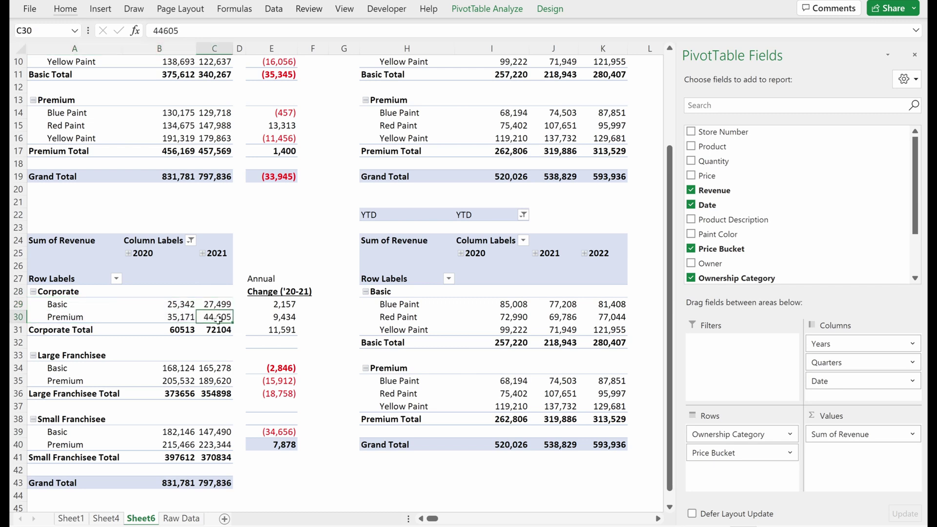
{"action": "left_click", "coordinate": [278, 305]}
Fill the E29 annual change formula down to E43 and verify the E41 and E43 references
{"action": "key", "text": "F2"}
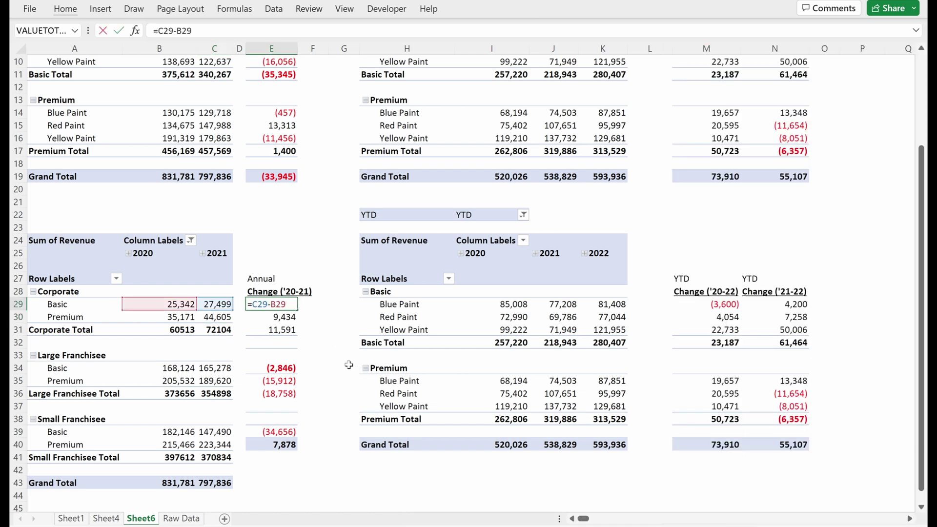
{"action": "key", "text": "Escape"}
{"action": "key", "text": "F2"}
{"action": "key", "text": "Escape"}
{"action": "left_click_drag", "start_coordinate": [297, 310], "coordinate": [295, 486]}
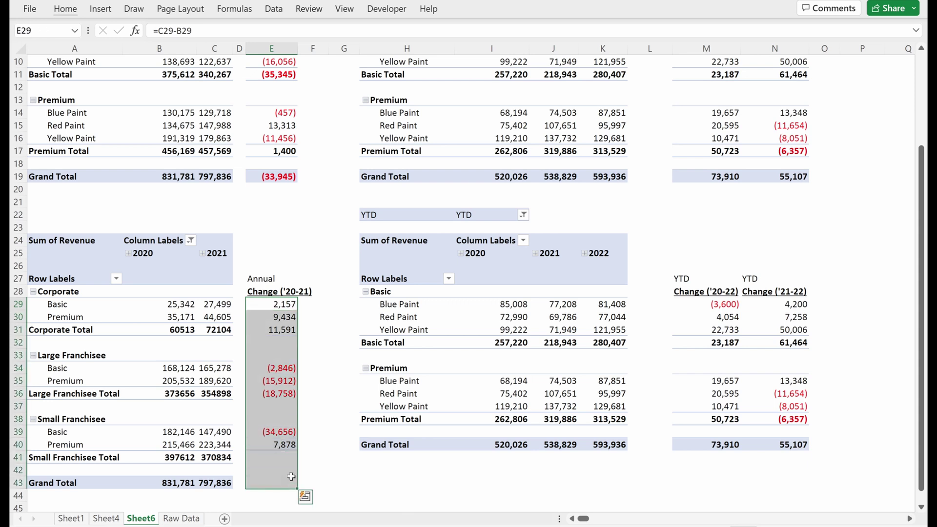
{"action": "left_click", "coordinate": [292, 483]}
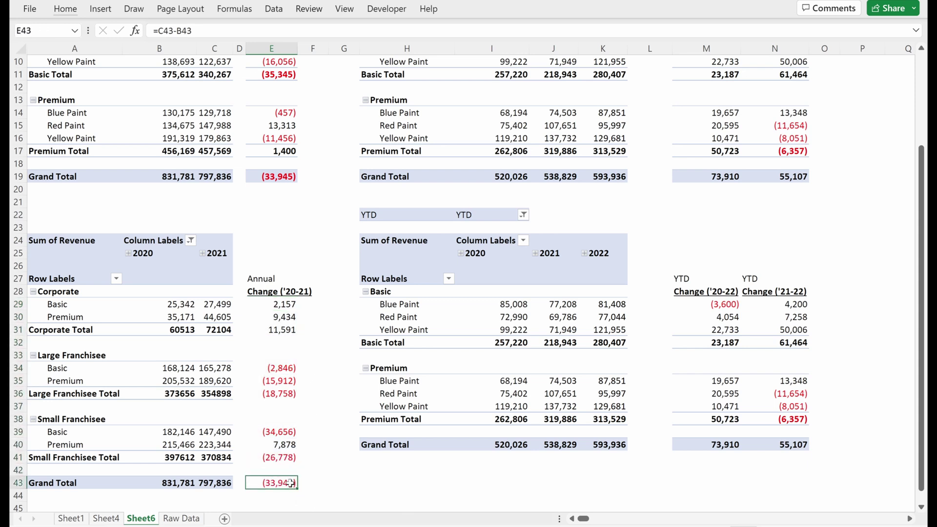
{"action": "key", "text": "F2"}
{"action": "left_click", "coordinate": [292, 457]}
{"action": "key", "text": "F2"}
{"action": "key", "text": "Escape"}
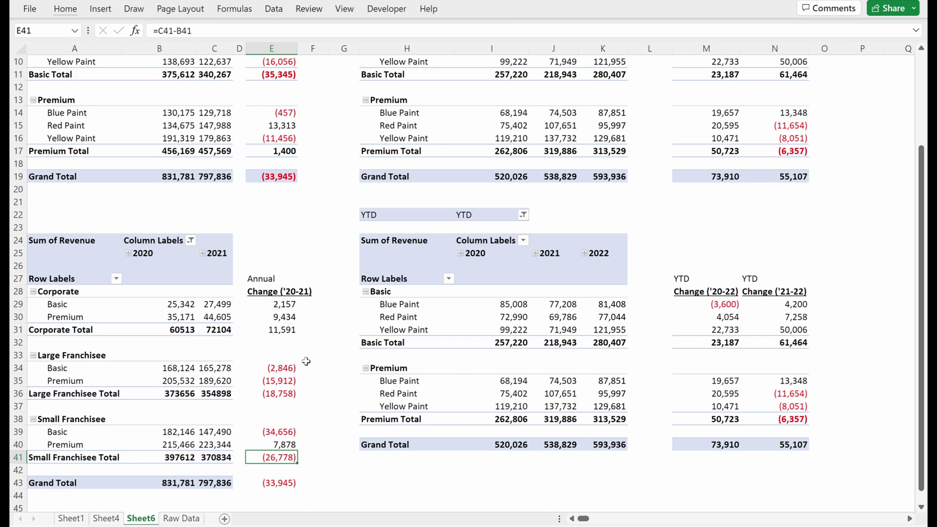
Paste the 2021 column C29:C43 formats onto the change cells E29:E43
{"action": "left_click_drag", "start_coordinate": [218, 303], "coordinate": [218, 483]}
{"action": "key", "text": "ctrl+c"}
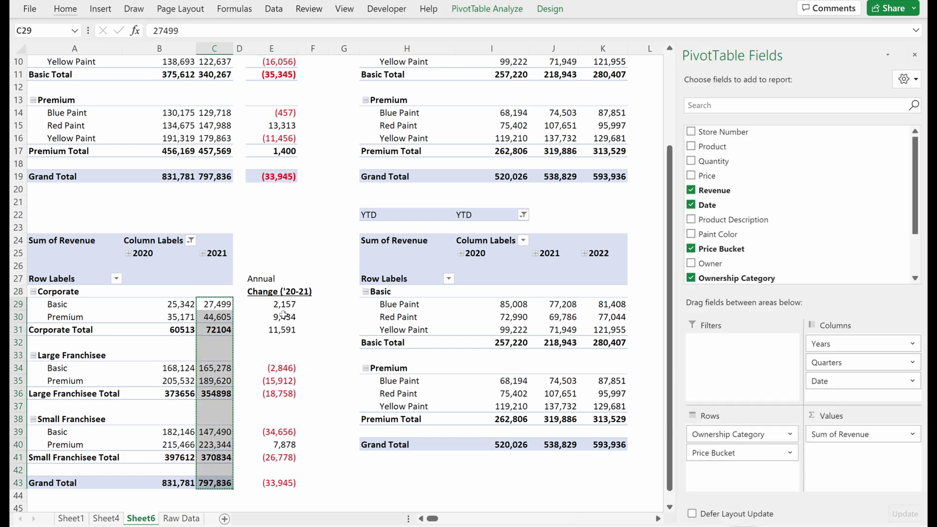
{"action": "left_click", "coordinate": [285, 304]}
{"action": "key", "text": "ctrl+alt+v"}
{"action": "key", "text": "t"}
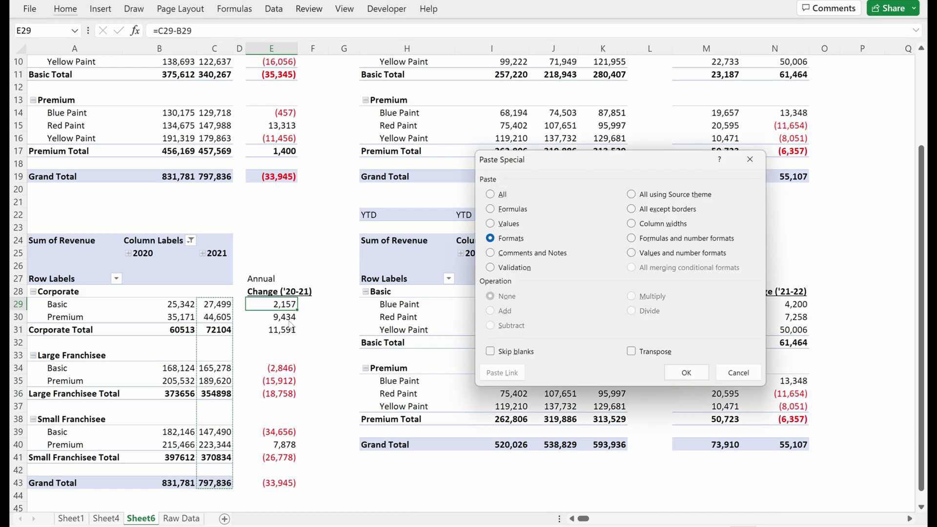
{"action": "key", "text": "Return"}
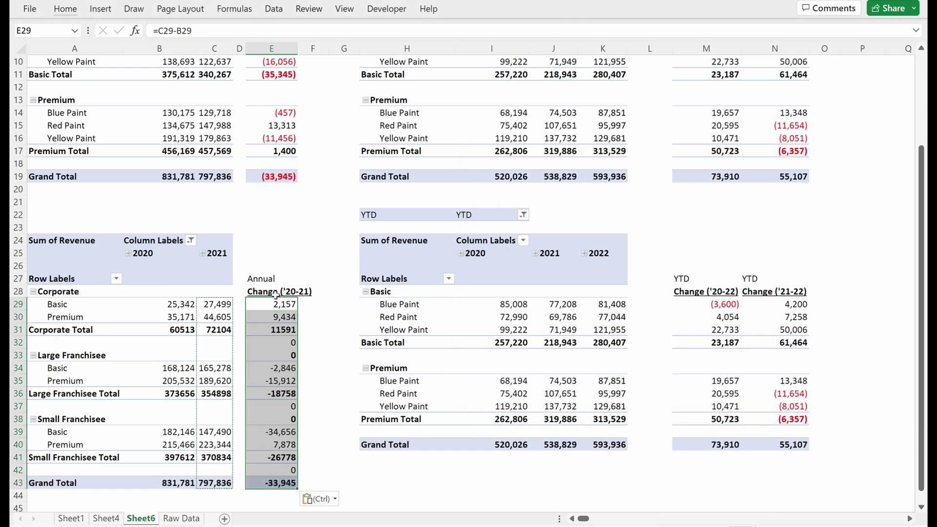
{"action": "left_click", "coordinate": [226, 305]}
{"action": "scroll", "coordinate": [226, 305], "scroll_direction": "down", "scroll_amount": 1}
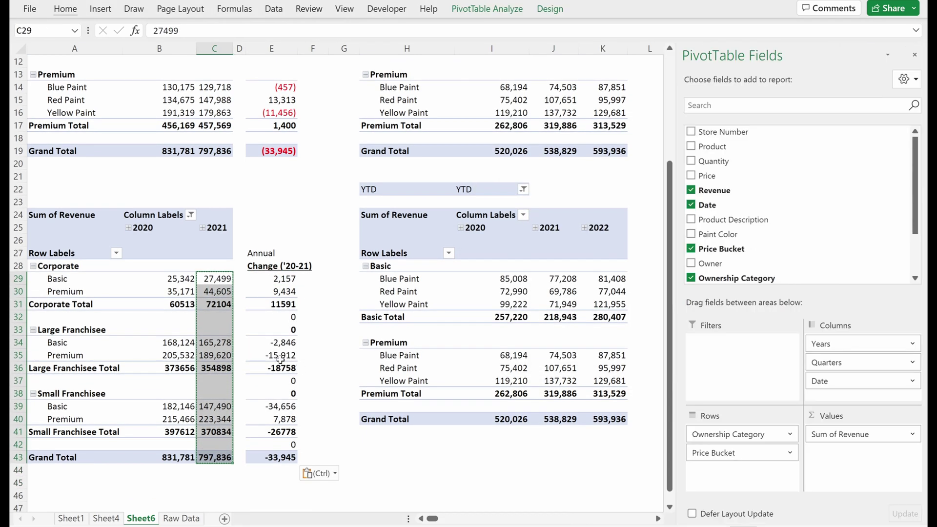
{"action": "left_click", "coordinate": [282, 382]}
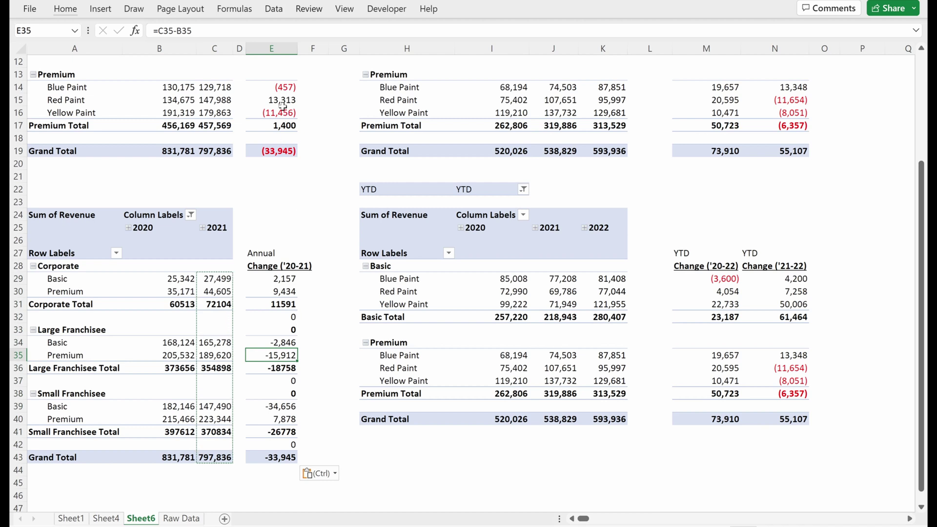
{"action": "left_click", "coordinate": [286, 151]}
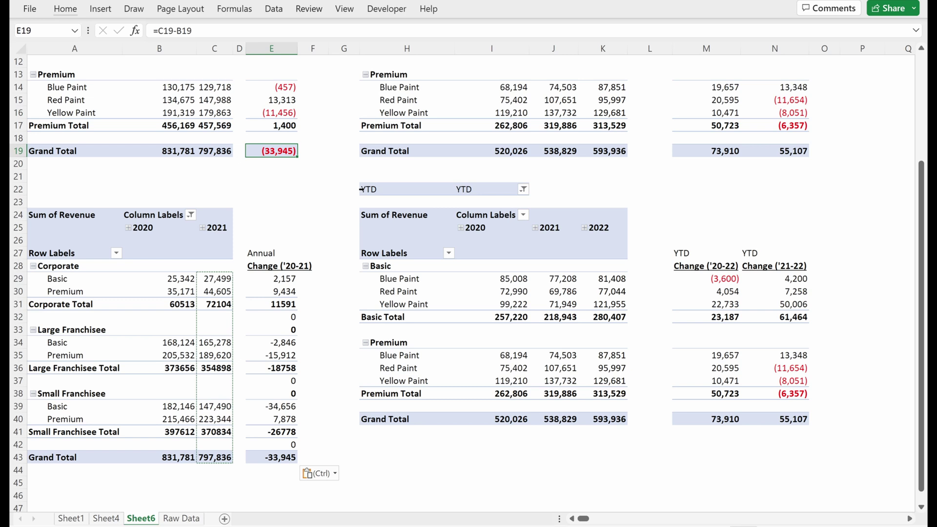
Apply E19's red-parentheses custom number format code to the change cells E29:E43
{"action": "key", "text": "ctrl+1"}
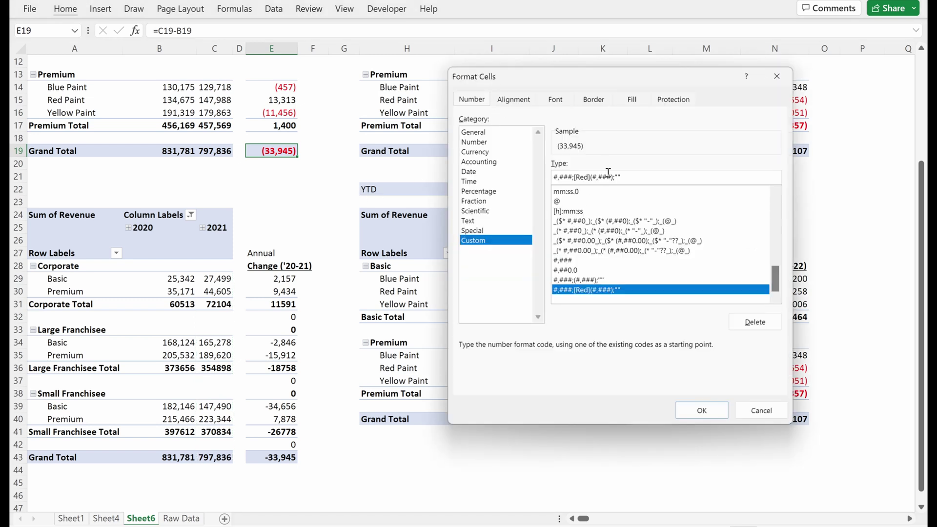
{"action": "left_click_drag", "start_coordinate": [628, 176], "coordinate": [539, 177]}
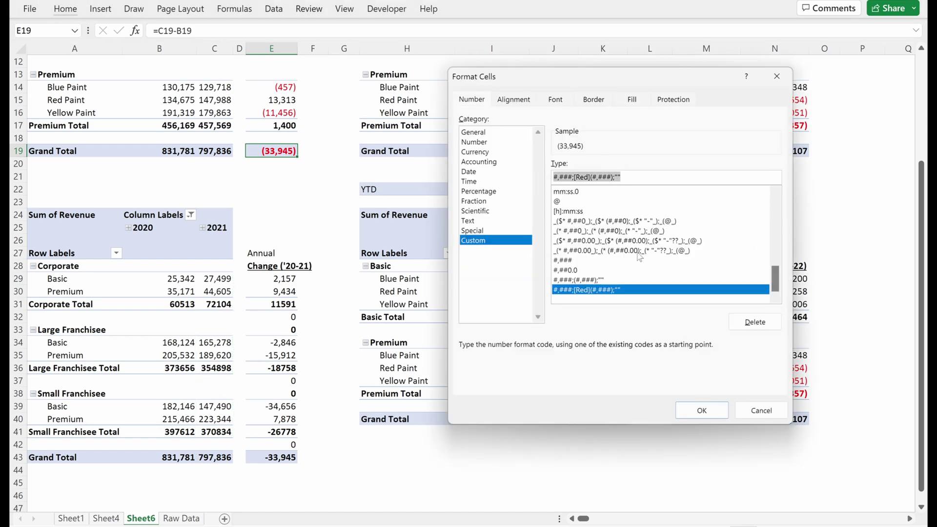
{"action": "left_click", "coordinate": [702, 410]}
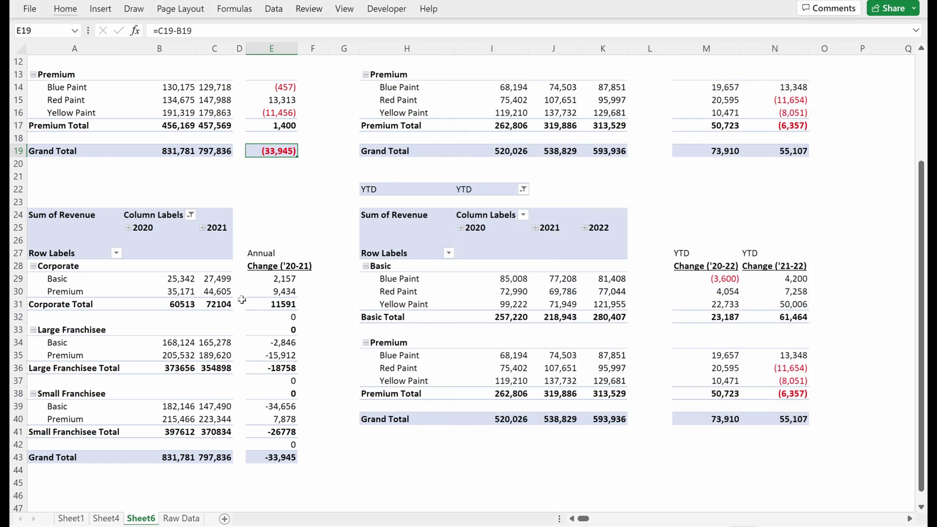
{"action": "left_click_drag", "start_coordinate": [280, 281], "coordinate": [292, 457]}
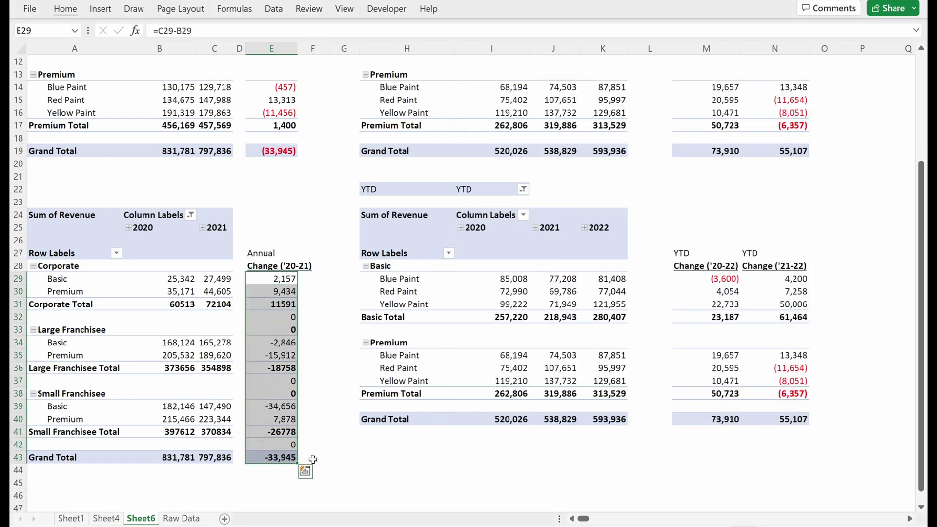
{"action": "key", "text": "ctrl+1"}
{"action": "left_click", "coordinate": [473, 241]}
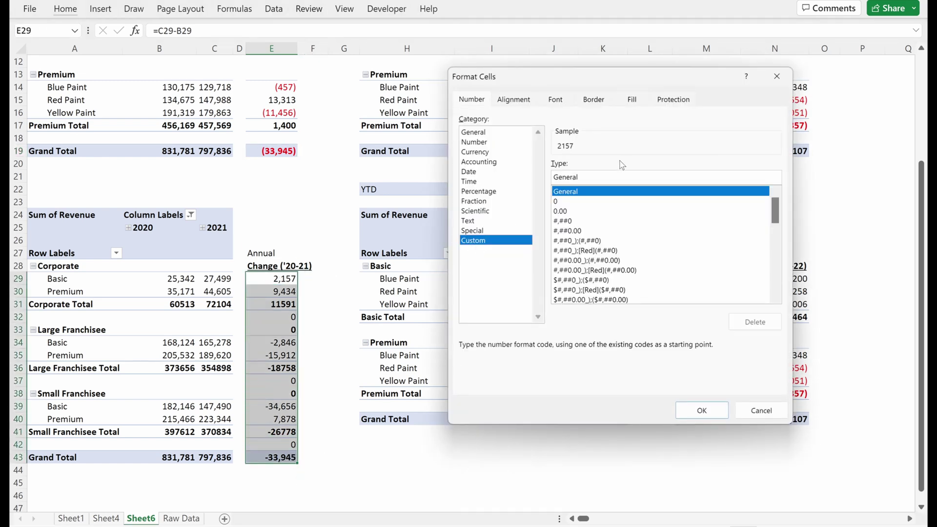
{"action": "double_click", "coordinate": [564, 181]}
{"action": "key", "text": "ctrl+v"}
{"action": "left_click", "coordinate": [702, 410]}
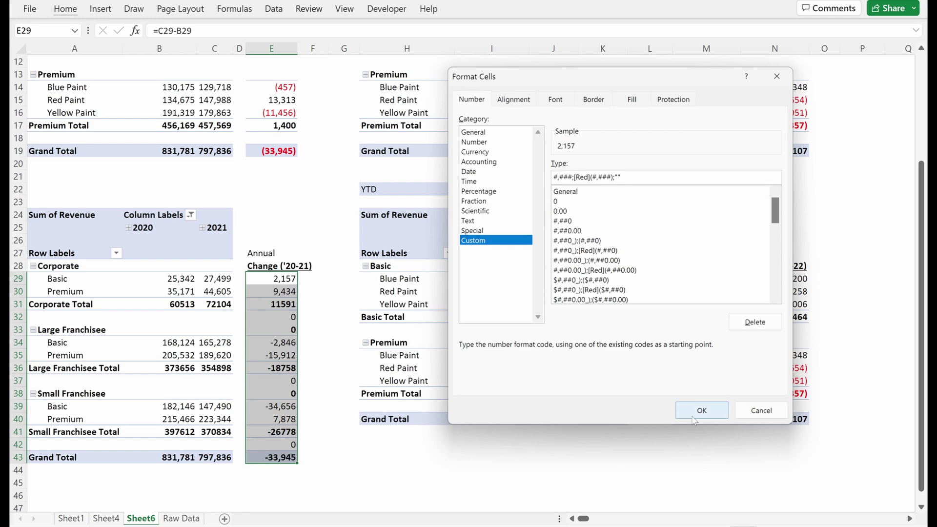
Check the reformatted Corporate and franchisee total changes, then select a YTD pivot value
{"action": "left_click", "coordinate": [313, 328]}
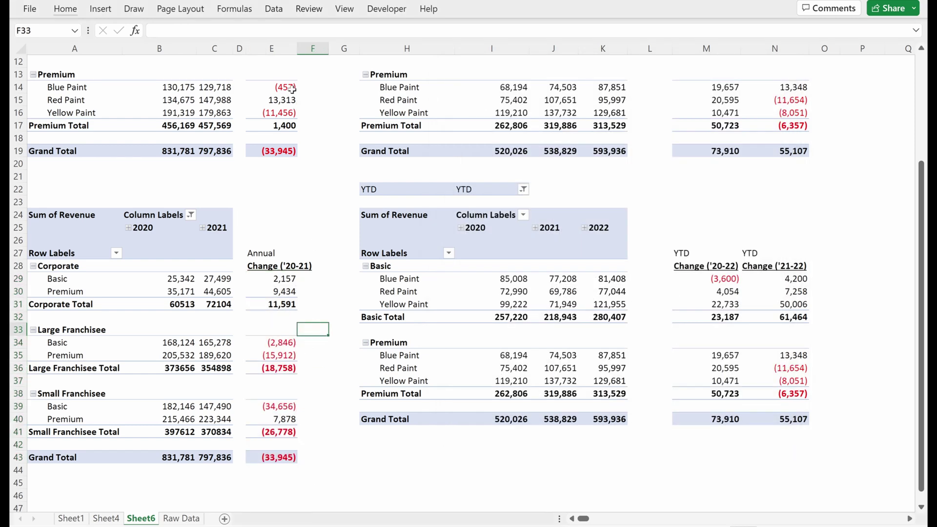
{"action": "left_click_drag", "start_coordinate": [289, 88], "coordinate": [290, 117]}
{"action": "left_click", "coordinate": [310, 164]}
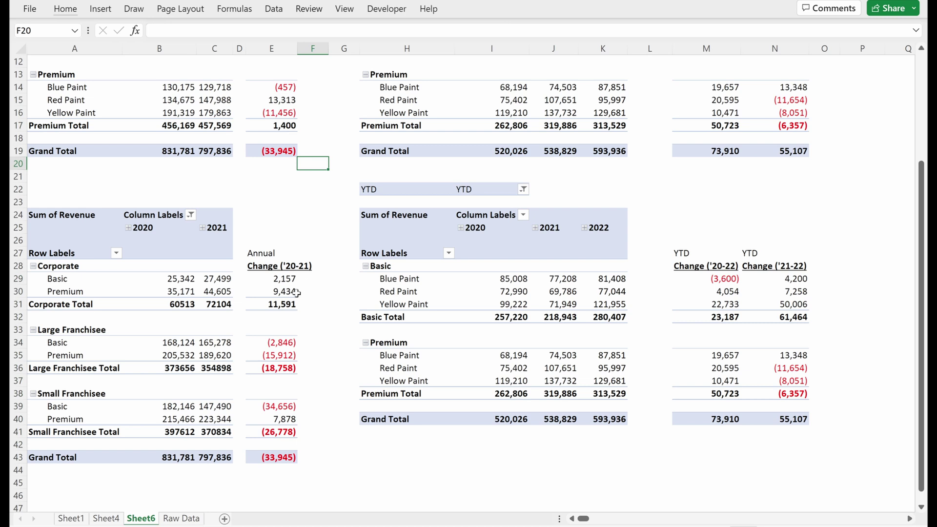
{"action": "left_click_drag", "start_coordinate": [282, 306], "coordinate": [262, 309]}
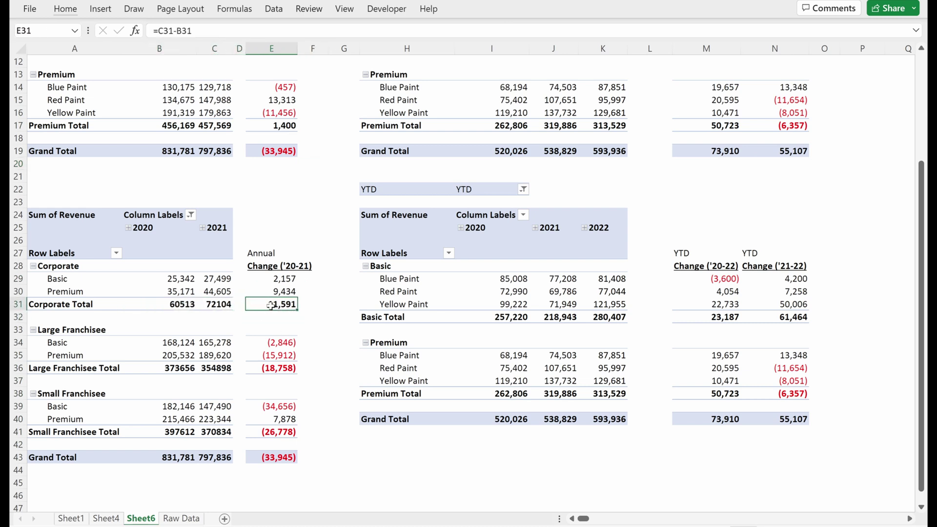
{"action": "left_click_drag", "start_coordinate": [286, 370], "coordinate": [293, 435]}
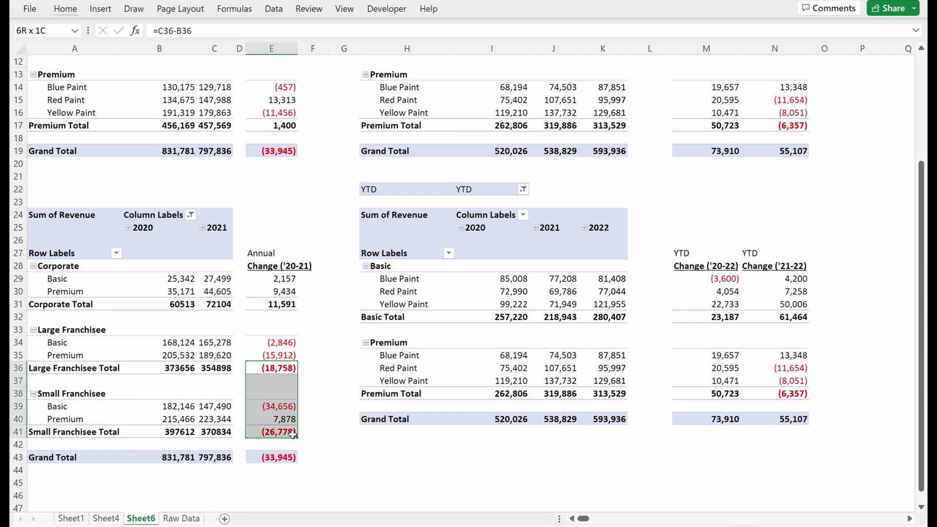
{"action": "left_click", "coordinate": [312, 419]}
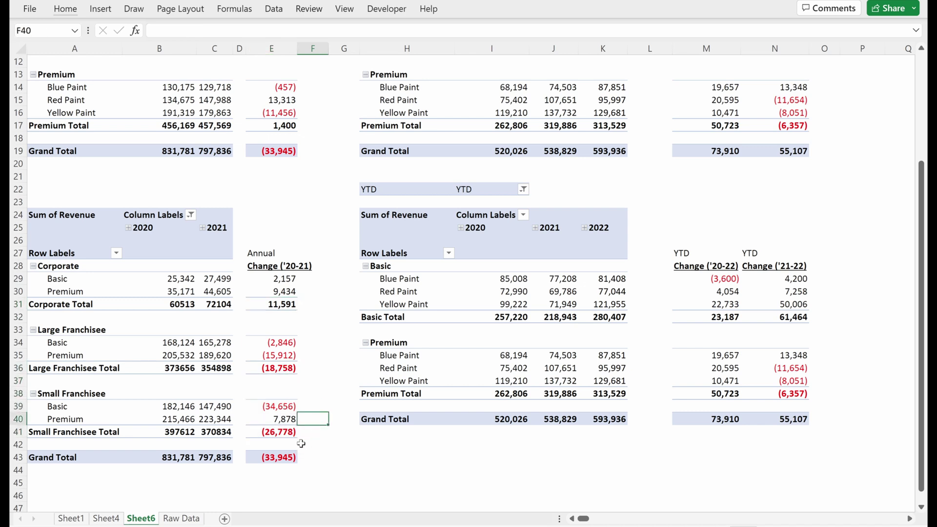
{"action": "left_click", "coordinate": [291, 367], "text": "ctrl"}
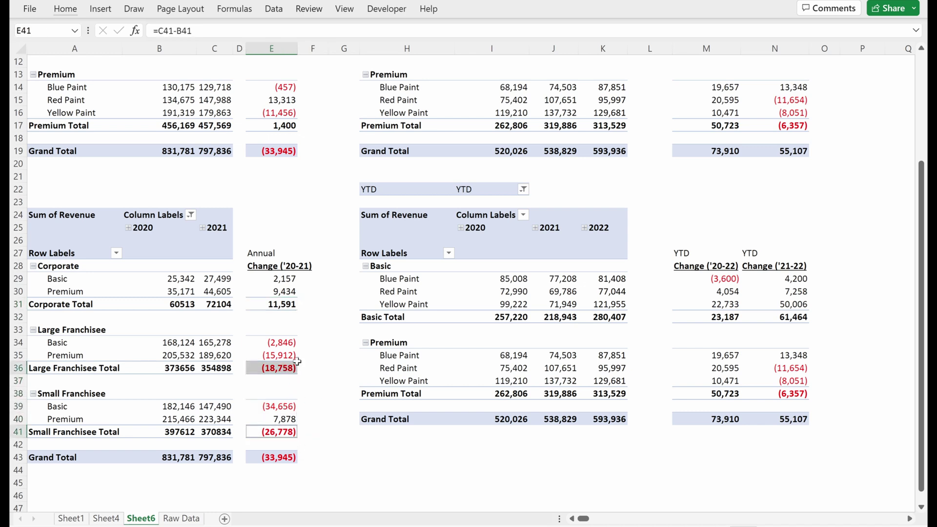
{"action": "left_click", "coordinate": [288, 303]}
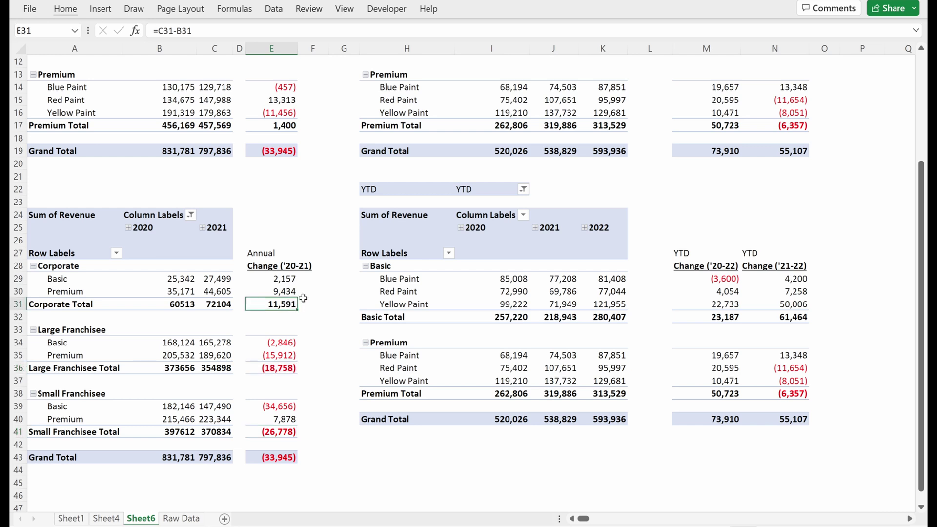
{"action": "left_click", "coordinate": [509, 293]}
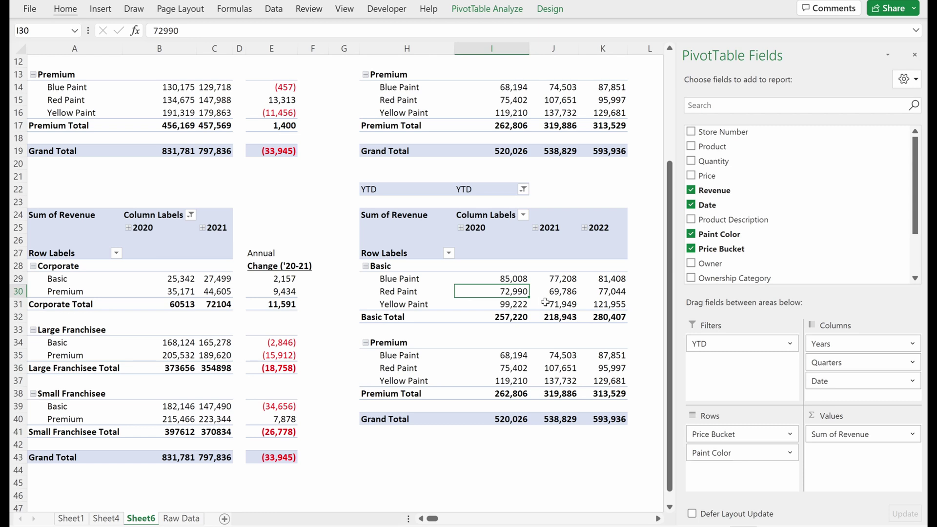
Regroup the lower YTD pivot by Ownership Category instead of Paint Color
{"action": "left_click", "coordinate": [790, 453]}
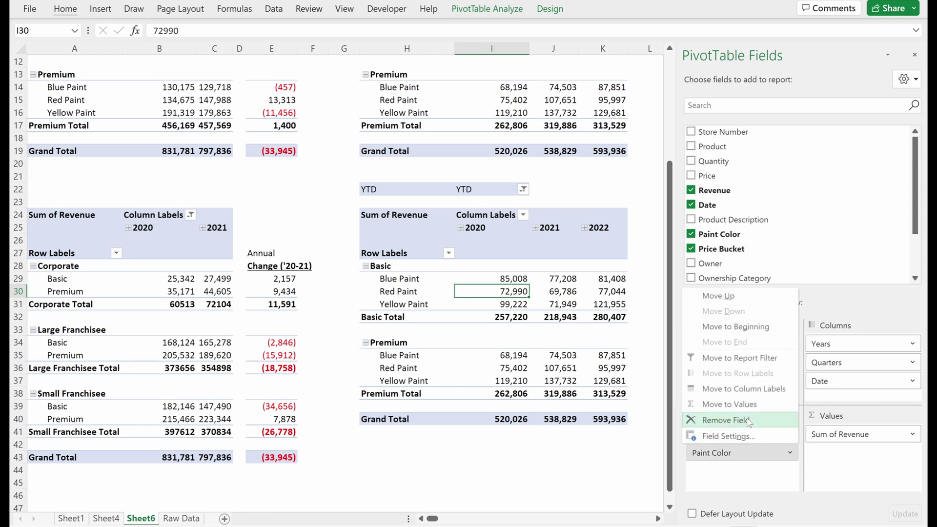
{"action": "left_click", "coordinate": [749, 420]}
{"action": "mouse_move", "coordinate": [732, 278]}
{"action": "left_mouse_down"}
{"action": "mouse_move", "coordinate": [775, 297]}
{"action": "mouse_move", "coordinate": [698, 421]}
{"action": "left_mouse_up"}
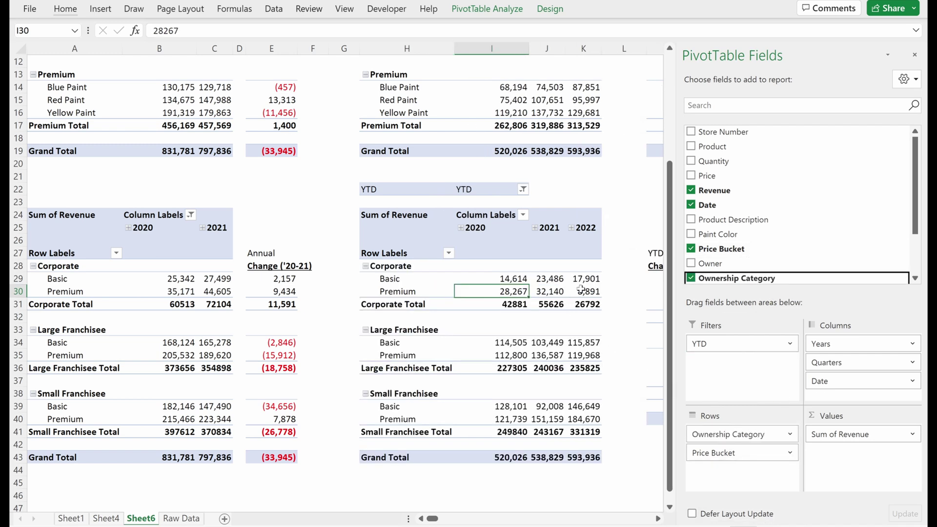
Verify the $K-minus-year YTD change formulas in M29:N30 and select the change cells below
{"action": "left_click", "coordinate": [626, 293]}
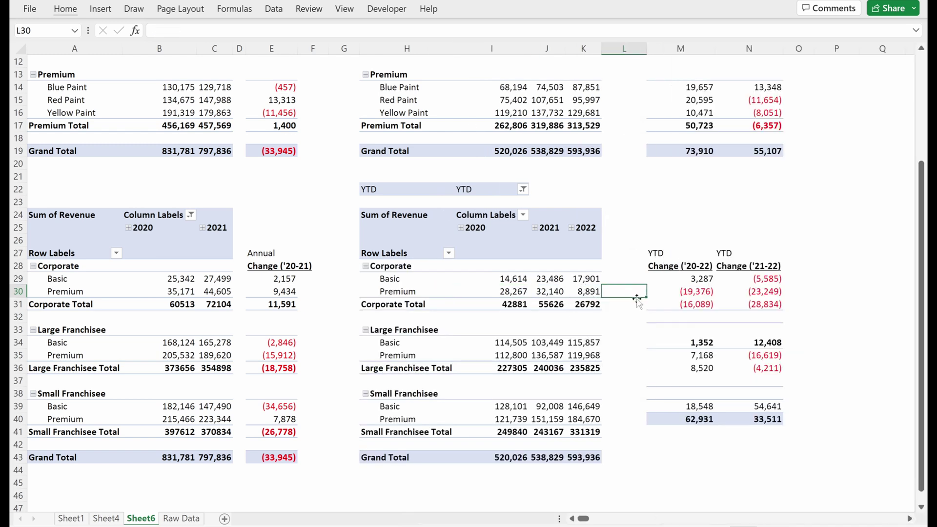
{"action": "left_click", "coordinate": [709, 285]}
{"action": "key", "text": "F2"}
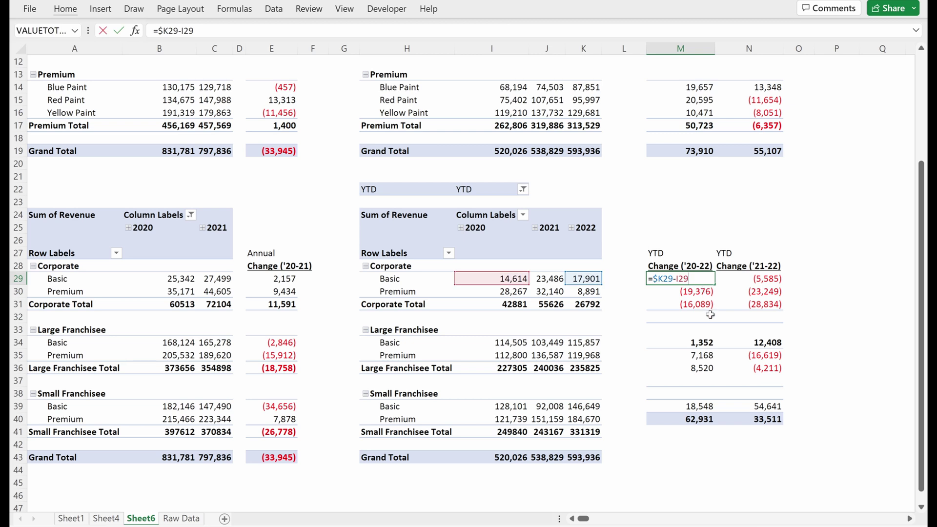
{"action": "left_click", "coordinate": [754, 282]}
{"action": "key", "text": "F2"}
{"action": "left_click", "coordinate": [689, 289]}
{"action": "key", "text": "F2"}
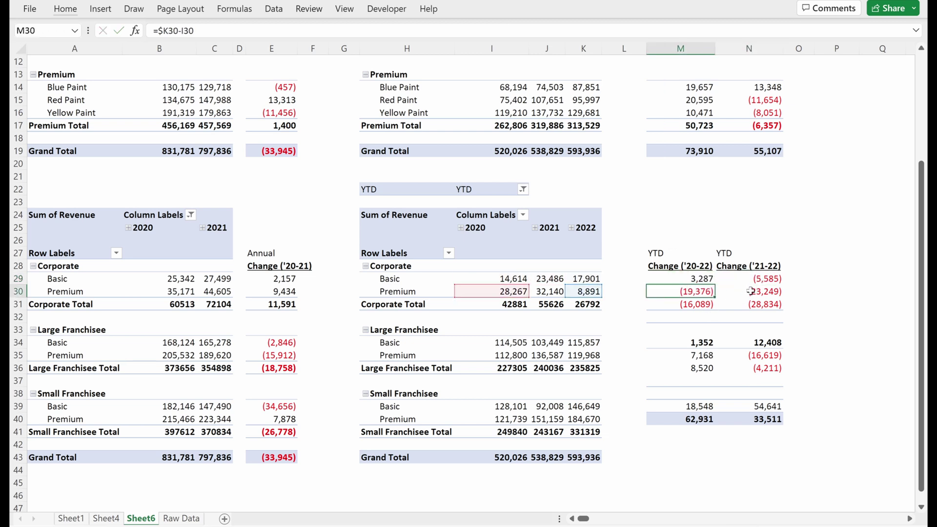
{"action": "left_click", "coordinate": [752, 293]}
{"action": "key", "text": "F2"}
{"action": "key", "text": "Escape"}
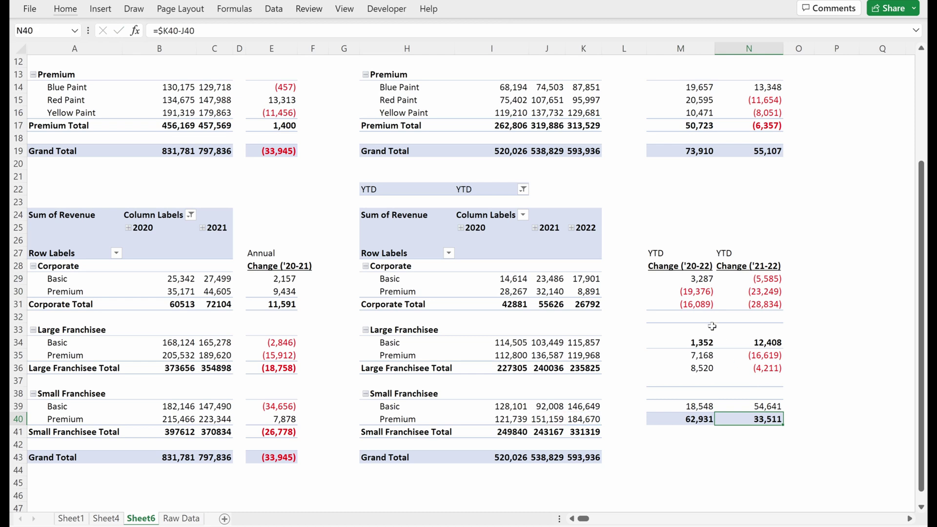
{"action": "left_click_drag", "start_coordinate": [702, 305], "coordinate": [759, 461]}
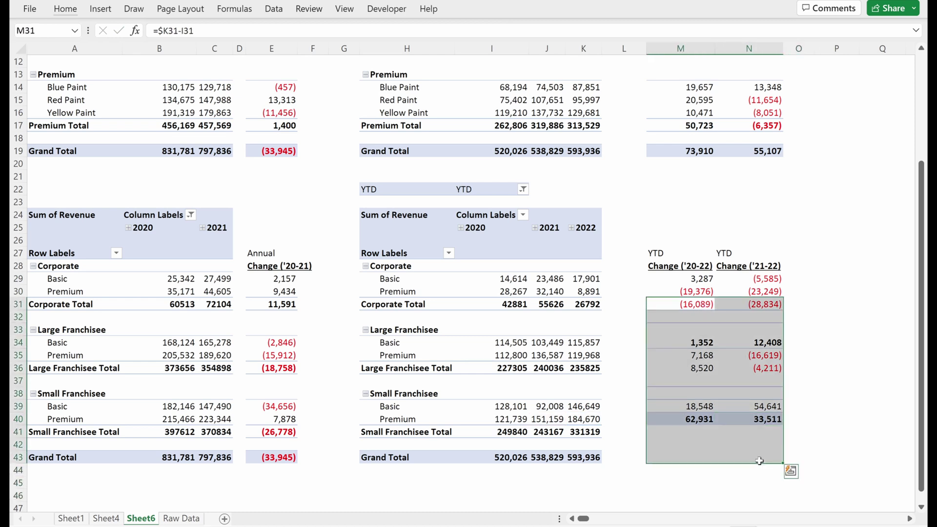
Fill the YTD change formulas down through the Grand Total row 43
{"action": "key", "text": "ctrl+d"}
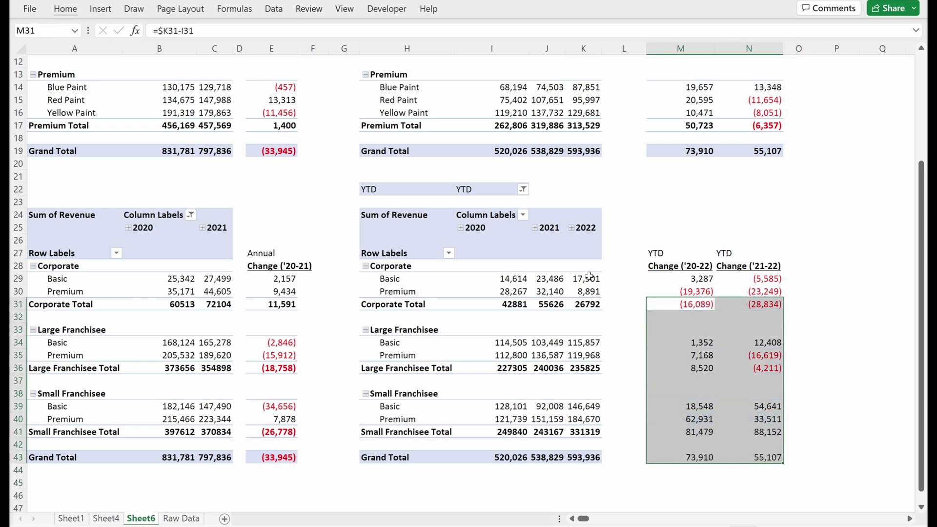
{"action": "mouse_move", "coordinate": [590, 277]}
{"action": "left_click_drag", "start_coordinate": [278, 278], "coordinate": [290, 457]}
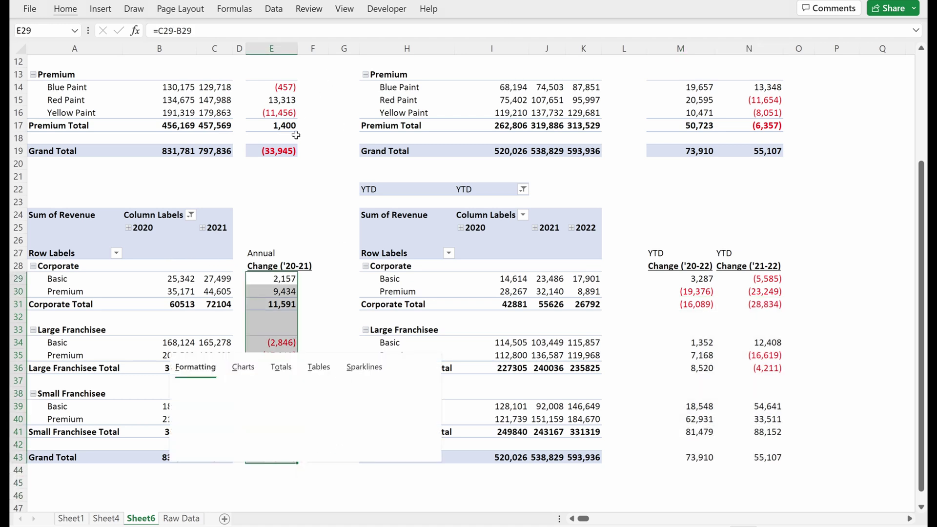
{"action": "key", "text": "ctrl+q"}
{"action": "left_click", "coordinate": [282, 112]}
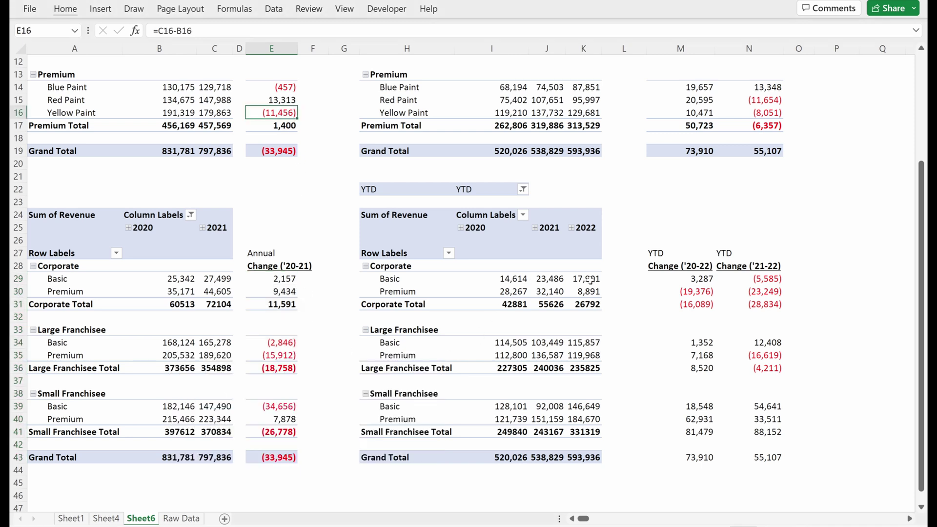
Paste the 2022 YTD revenue column's formats onto the YTD change cells
{"action": "left_click_drag", "start_coordinate": [590, 280], "coordinate": [588, 457]}
{"action": "key", "text": "ctrl+c"}
{"action": "left_click", "coordinate": [658, 290]}
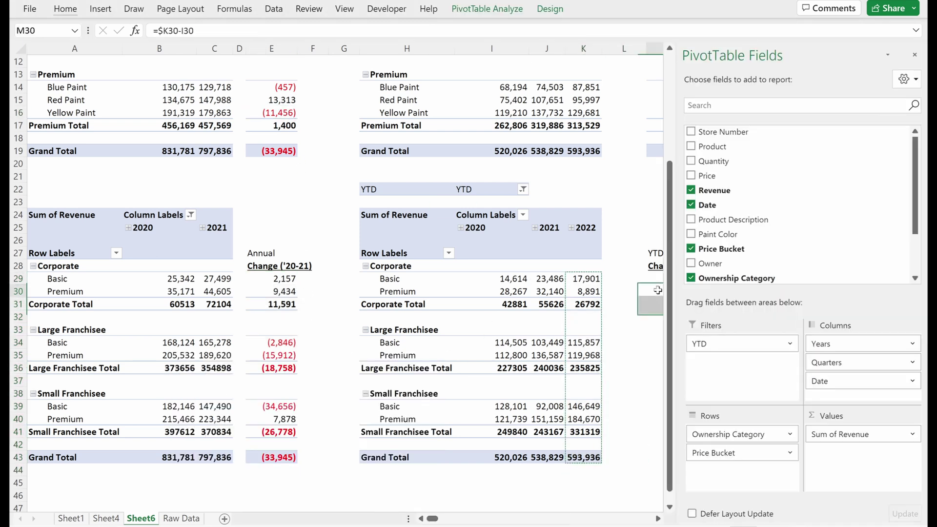
{"action": "left_click_drag", "start_coordinate": [668, 279], "coordinate": [769, 466]}
{"action": "key", "text": "ctrl+alt+v"}
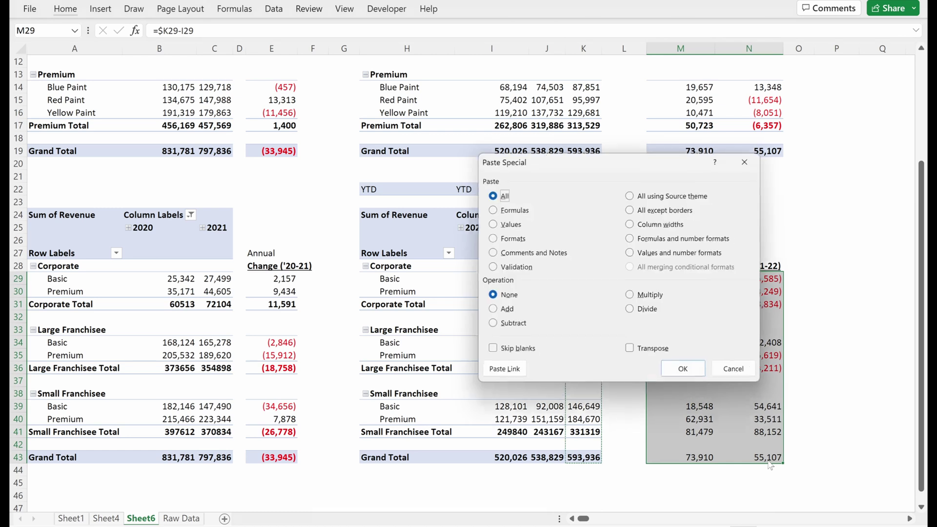
{"action": "key", "text": "t"}
{"action": "key", "text": "Return"}
{"action": "double_click", "coordinate": [705, 124]}
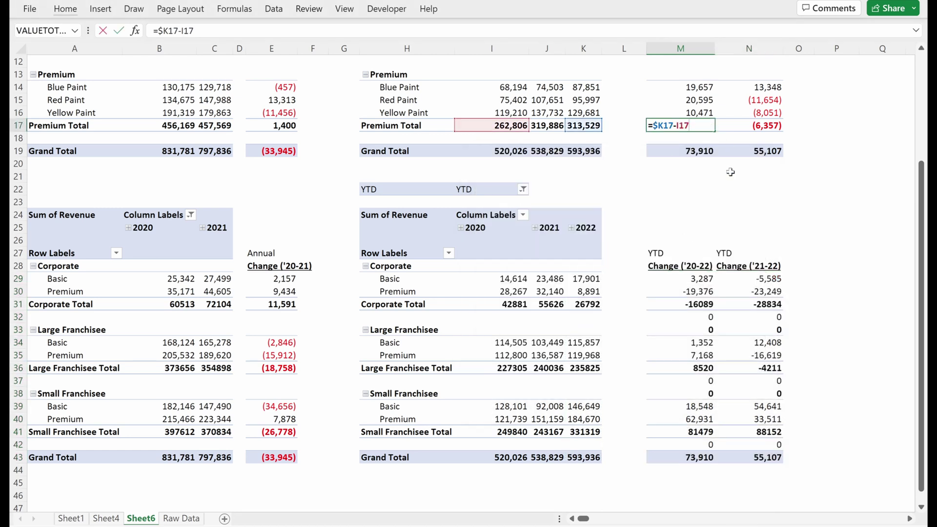
{"action": "key", "text": "Escape"}
Paste the annual change column's red-parentheses formats onto the YTD change columns M and N
{"action": "left_click_drag", "start_coordinate": [272, 279], "coordinate": [283, 457]}
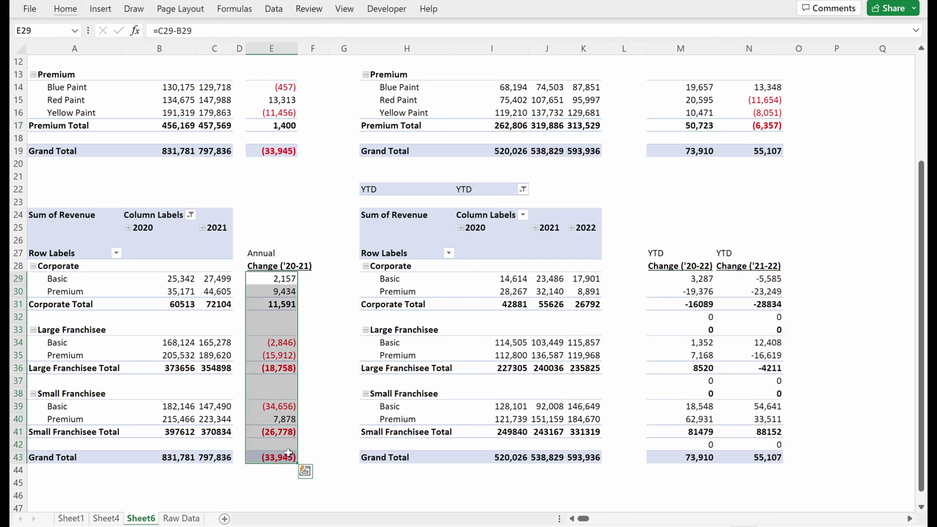
{"action": "key", "text": "ctrl+c"}
{"action": "left_click_drag", "start_coordinate": [691, 279], "coordinate": [745, 459]}
{"action": "key", "text": "ctrl+alt+v"}
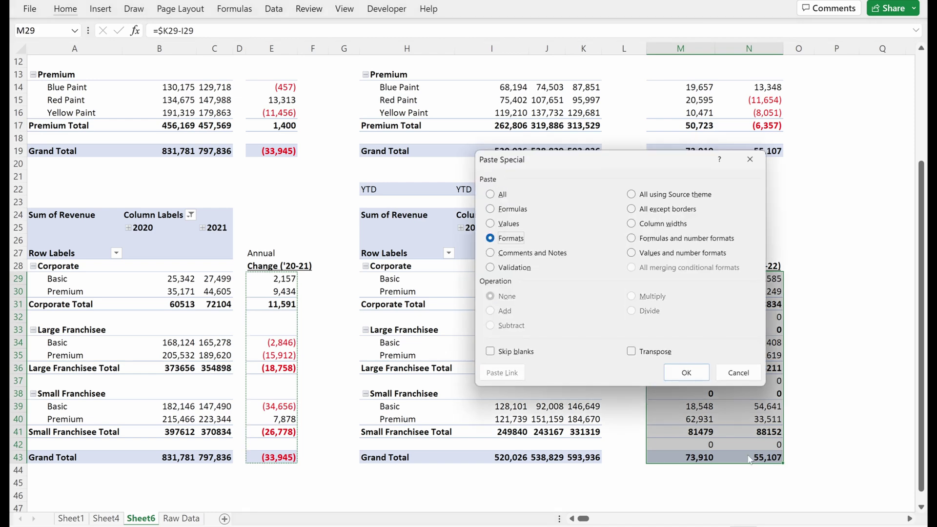
{"action": "key", "text": "t"}
{"action": "key", "text": "Return"}
{"action": "left_click", "coordinate": [811, 327]}
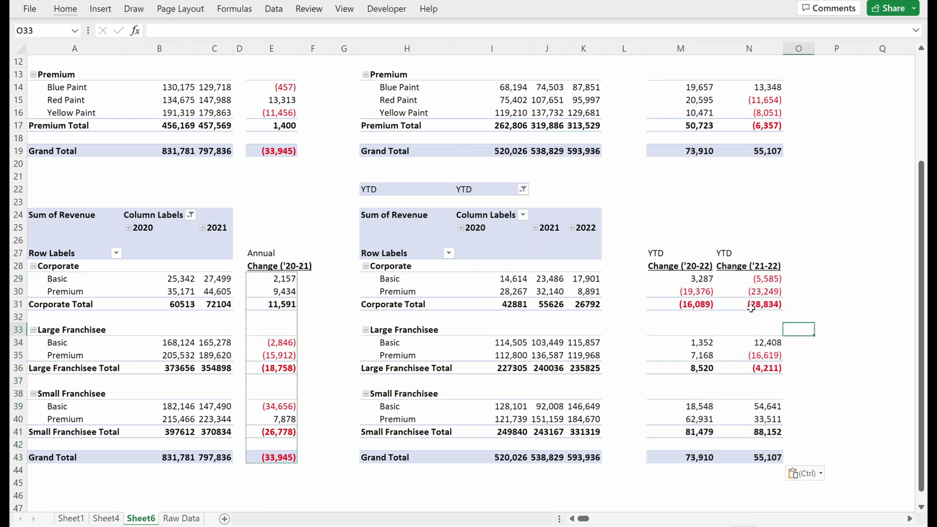
{"action": "left_click", "coordinate": [747, 304]}
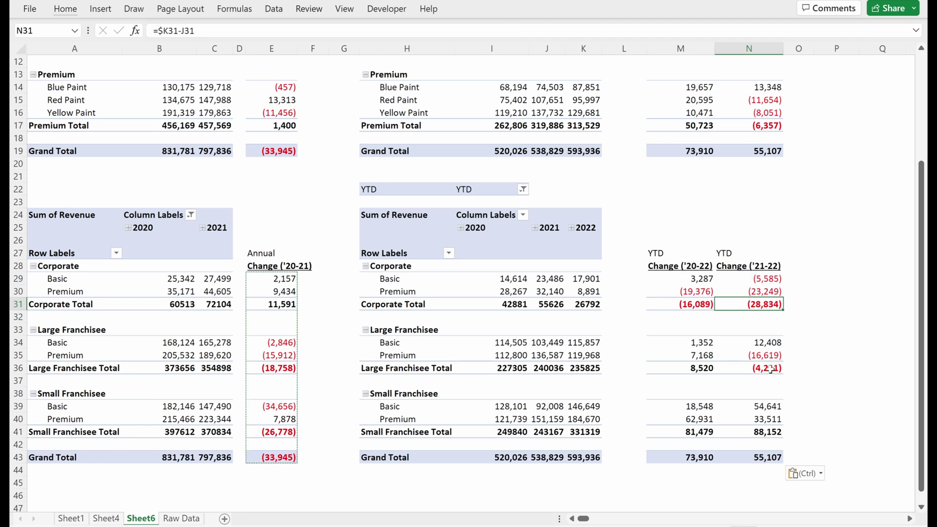
Enter a B45 formula comparing grand totals B43 and B19, labelled 'Check' in A45
{"action": "mouse_move", "coordinate": [578, 409]}
{"action": "left_click", "coordinate": [187, 473]}
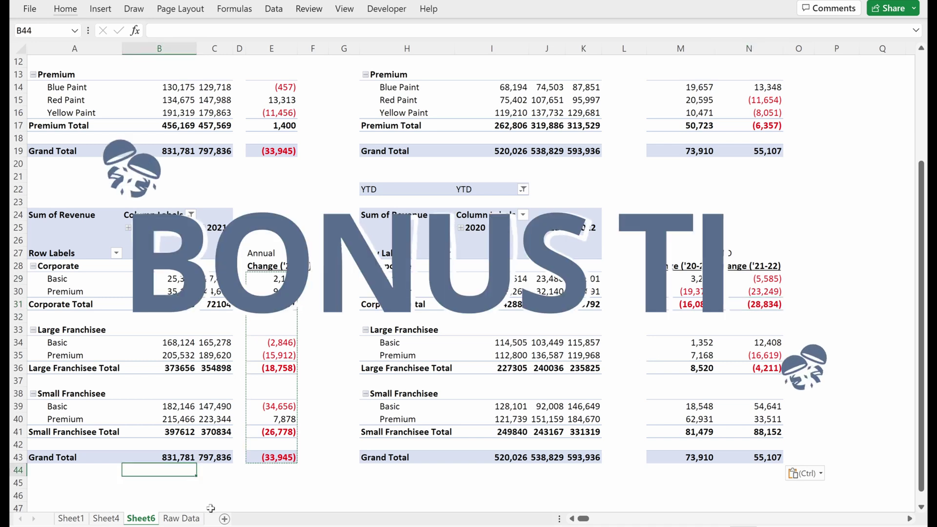
{"action": "left_click", "coordinate": [183, 496]}
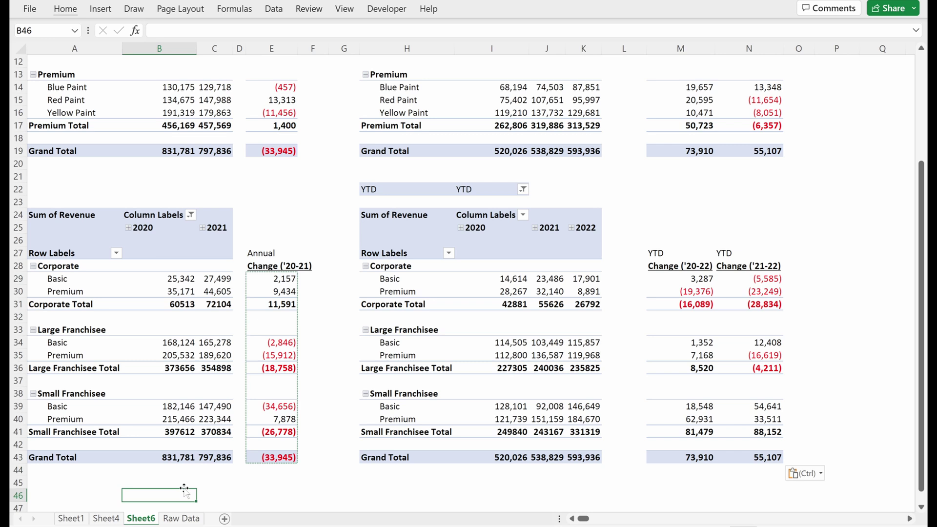
{"action": "left_click", "coordinate": [184, 485]}
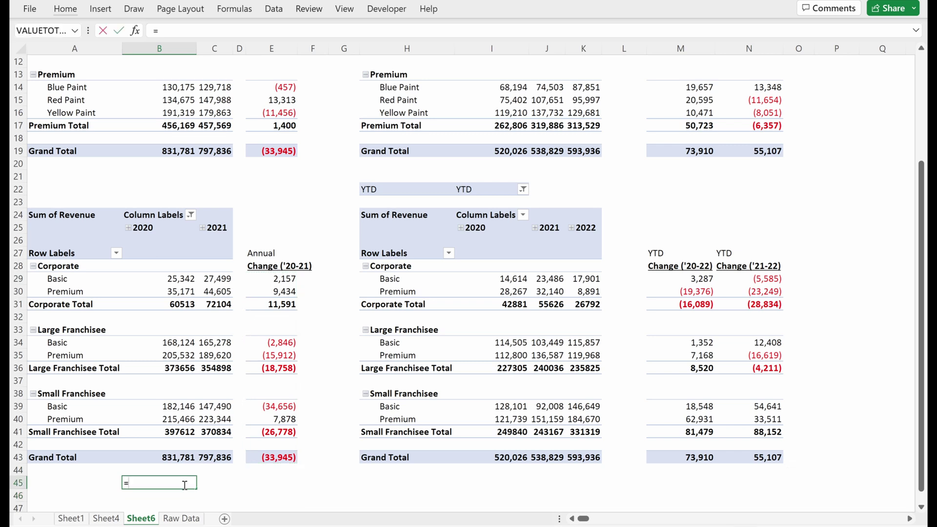
{"action": "key", "text": "Up"}
{"action": "key", "text": "Up"}
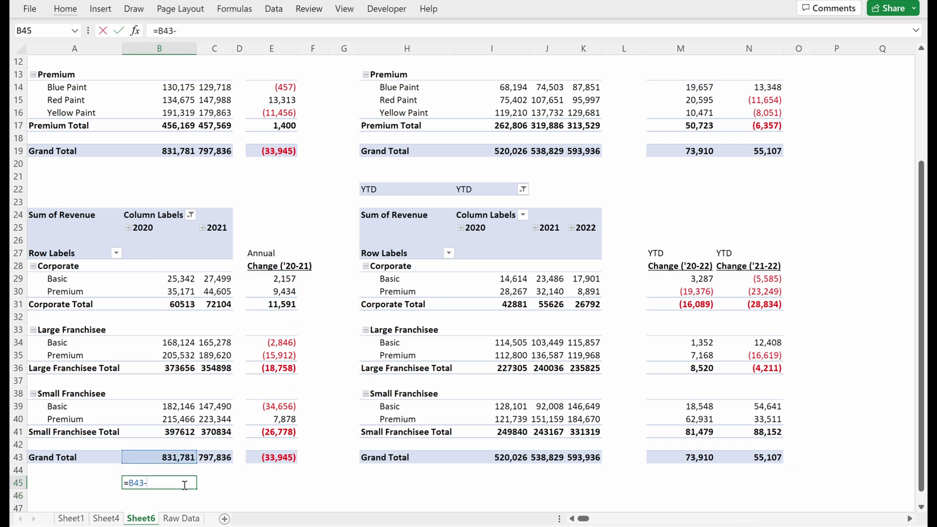
{"action": "key", "text": "Up"}
{"action": "key", "text": "Up"}
{"action": "key", "text": "Up"}
{"action": "key", "text": "Up"}
{"action": "key", "text": "Up"}
{"action": "key", "text": "Up"}
{"action": "key", "text": "Up"}
{"action": "key", "text": "Up"}
{"action": "key", "text": "Up"}
{"action": "key", "text": "Up"}
{"action": "key", "text": "Up"}
{"action": "key", "text": "Up"}
{"action": "key", "text": "Up"}
{"action": "key", "text": "Up"}
{"action": "key", "text": "Up"}
{"action": "key", "text": "Up"}
{"action": "key", "text": "Up"}
{"action": "key", "text": "Up"}
{"action": "key", "text": "Up"}
{"action": "key", "text": "Up"}
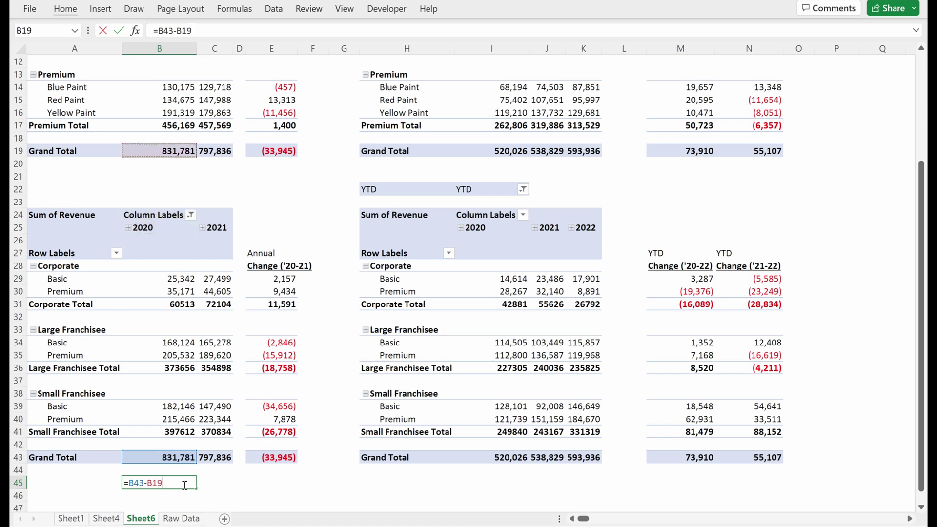
{"action": "key", "text": "Return"}
{"action": "key", "text": "Up"}
{"action": "key", "text": "Left"}
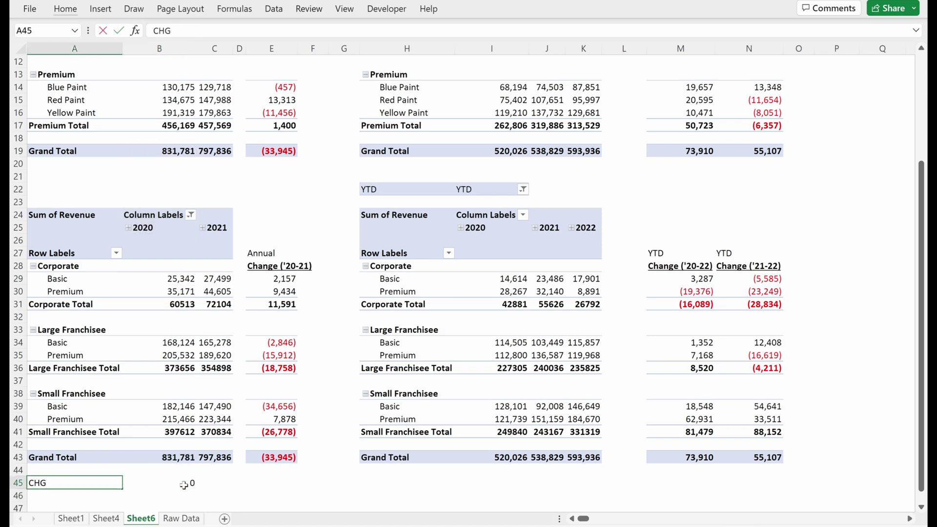
{"action": "type", "text": "Check"}
{"action": "key", "text": "Tab"}
Change B45 to the equality check =B43=B19, returning TRUE
{"action": "double_click", "coordinate": [183, 485]}
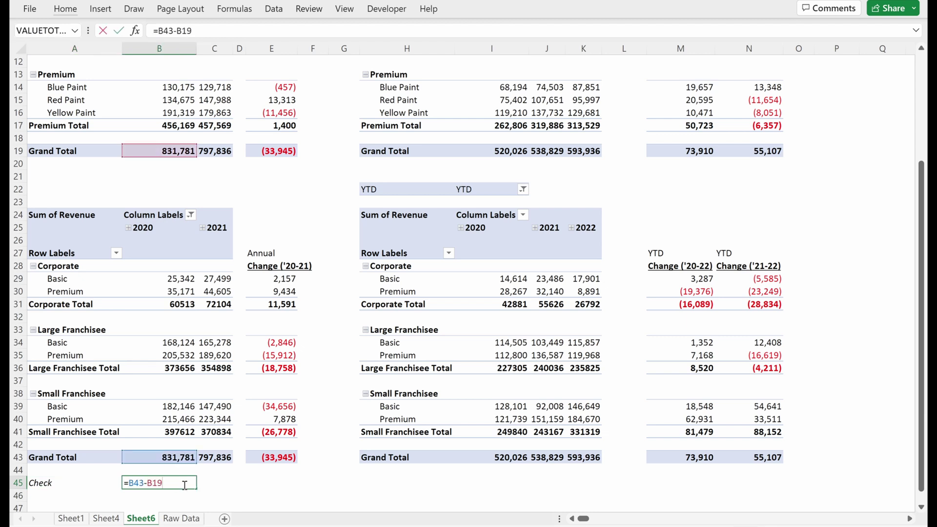
{"action": "key", "text": "Left"}
{"action": "key", "text": "Left"}
{"action": "key", "text": "Left"}
{"action": "key", "text": "BackSpace"}
{"action": "type", "text": "="}
{"action": "key", "text": "ctrl+Return"}
Fill the check formula across B45:N45 and verify each cell's references
{"action": "key", "text": "shift+Right"}
{"action": "key", "text": "shift+Right"}
{"action": "key", "text": "shift+Right"}
{"action": "key", "text": "shift+Right"}
{"action": "key", "text": "shift+Right"}
{"action": "key", "text": "shift+Right"}
{"action": "key", "text": "shift+Right"}
{"action": "key", "text": "shift+Right"}
{"action": "key", "text": "shift+Right"}
{"action": "key", "text": "shift+Right"}
{"action": "key", "text": "shift+Right"}
{"action": "key", "text": "shift+Right"}
{"action": "key", "text": "shift+Right"}
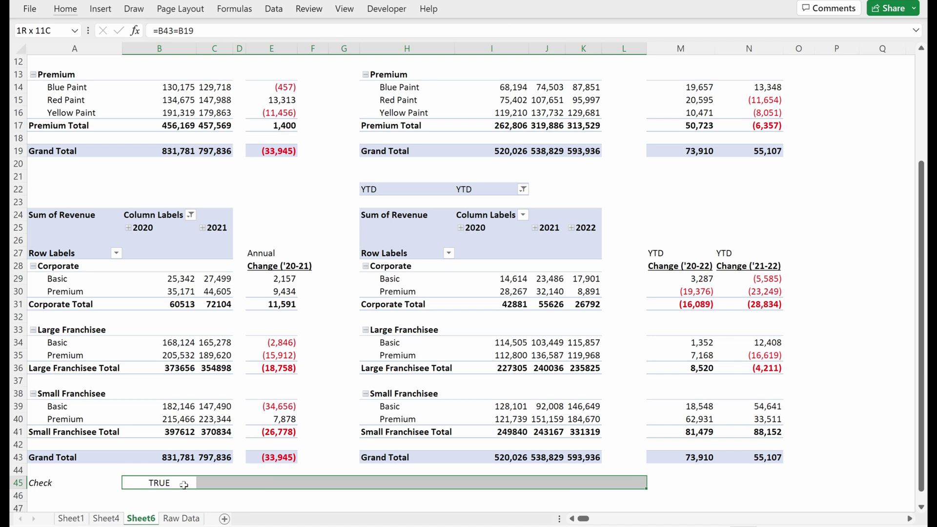
{"action": "key", "text": "shift+Left"}
{"action": "key", "text": "ctrl+r"}
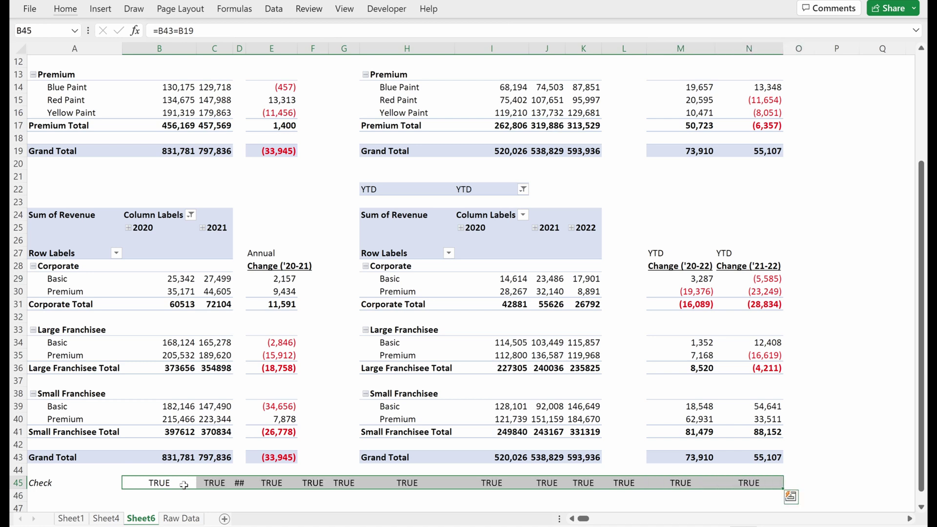
{"action": "key", "text": "Right"}
{"action": "key", "text": "F2"}
{"action": "key", "text": "Escape"}
{"action": "key", "text": "Right"}
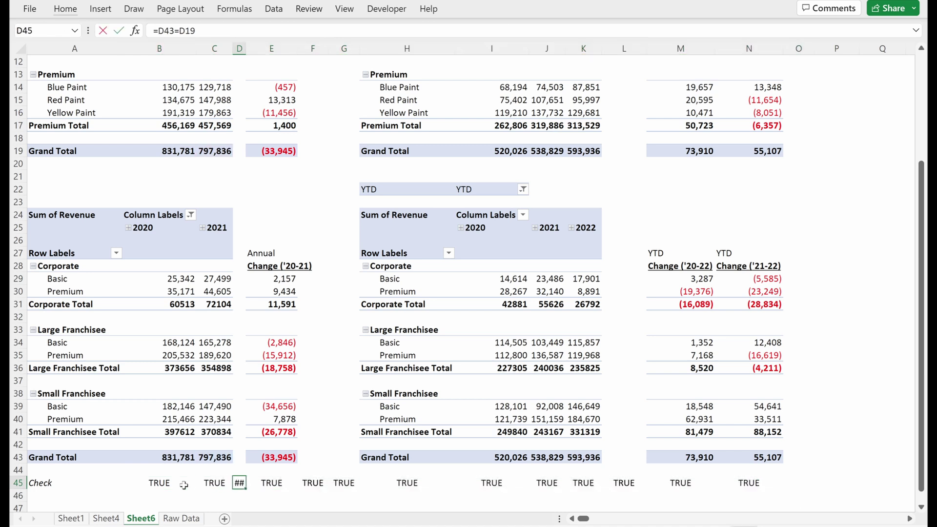
{"action": "key", "text": "Right"}
{"action": "key", "text": "F2"}
{"action": "key", "text": "Escape"}
{"action": "key", "text": "Right"}
{"action": "key", "text": "F2"}
{"action": "key", "text": "Escape"}
{"action": "key", "text": "Right"}
{"action": "key", "text": "F2"}
{"action": "key", "text": "Escape"}
{"action": "key", "text": "Right"}
{"action": "key", "text": "F2"}
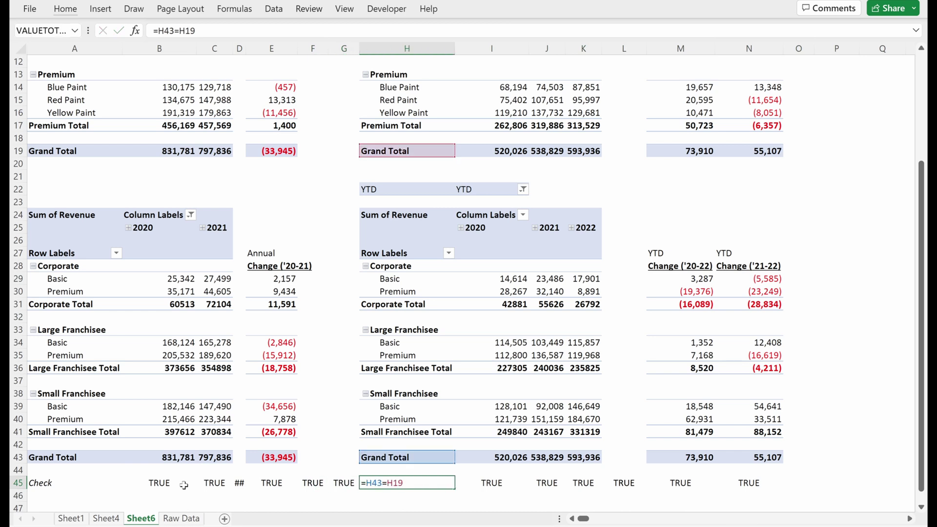
{"action": "key", "text": "Escape"}
{"action": "key", "text": "Right"}
{"action": "key", "text": "Right"}
{"action": "key", "text": "Right"}
{"action": "key", "text": "F2"}
{"action": "key", "text": "Escape"}
{"action": "key", "text": "Right"}
{"action": "key", "text": "Right"}
{"action": "key", "text": "F2"}
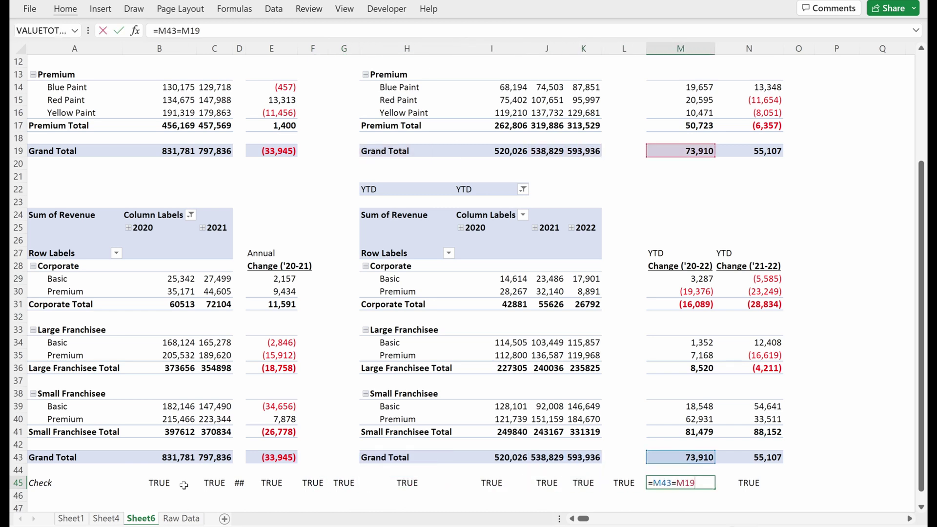
{"action": "key", "text": "Escape"}
{"action": "key", "text": "Right"}
{"action": "key", "text": "F2"}
{"action": "key", "text": "Escape"}
{"action": "key", "text": "Left"}
{"action": "key", "text": "Left"}
{"action": "key", "text": "Up"}
{"action": "key", "text": "Up"}
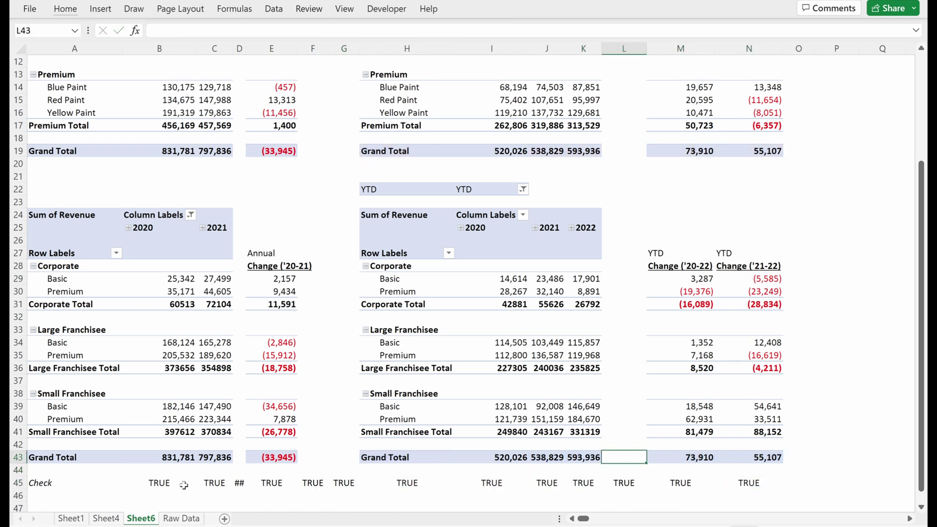